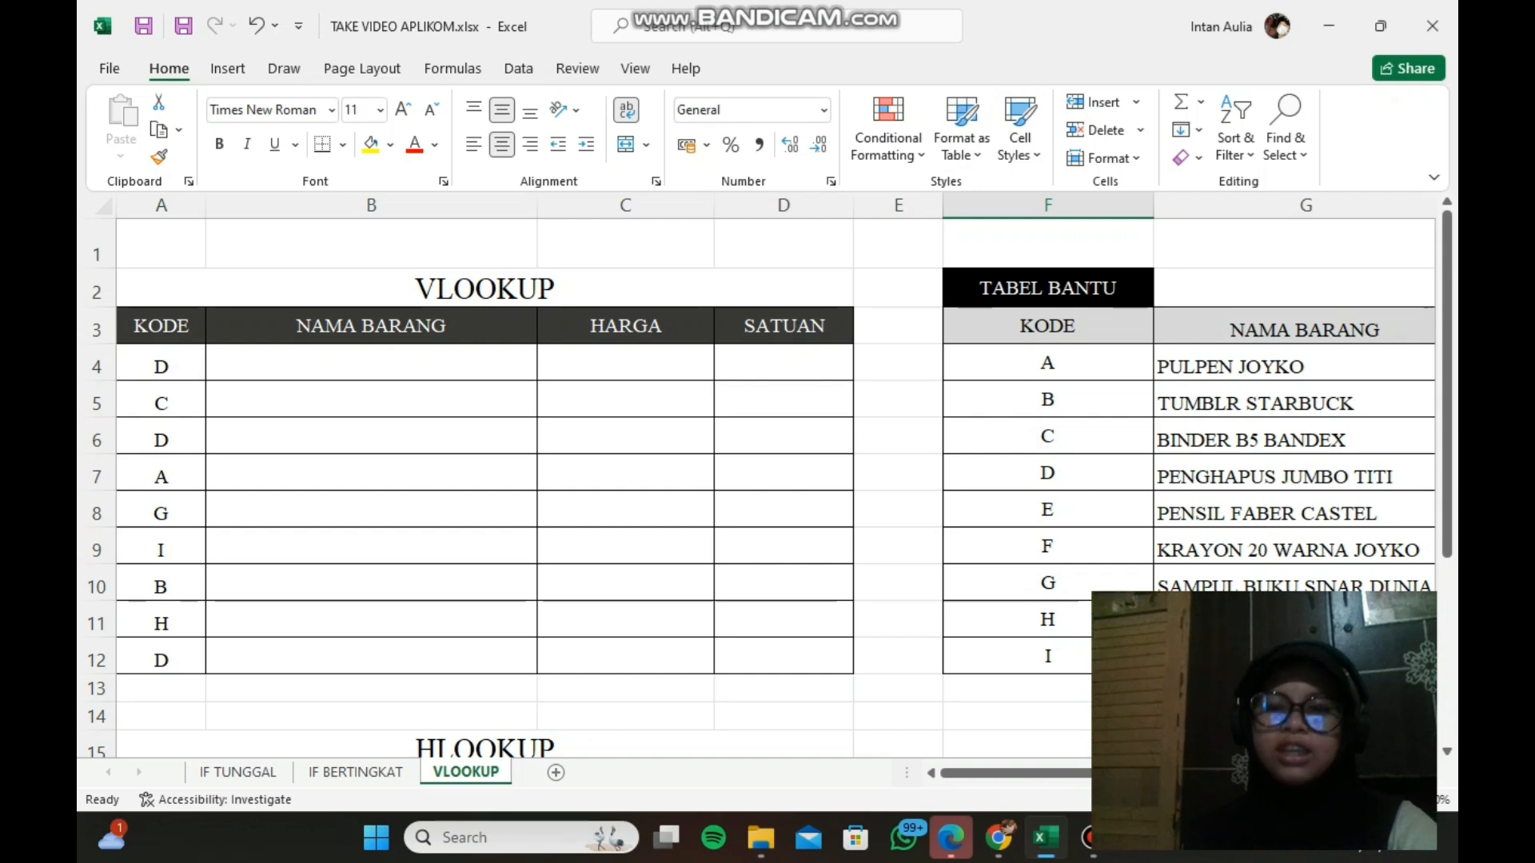
# Examine the VLOOKUP and HLOOKUP tables and the columns and rows of their TABEL BANTU reference tables
pyautogui.scroll(-2, 765, 482)
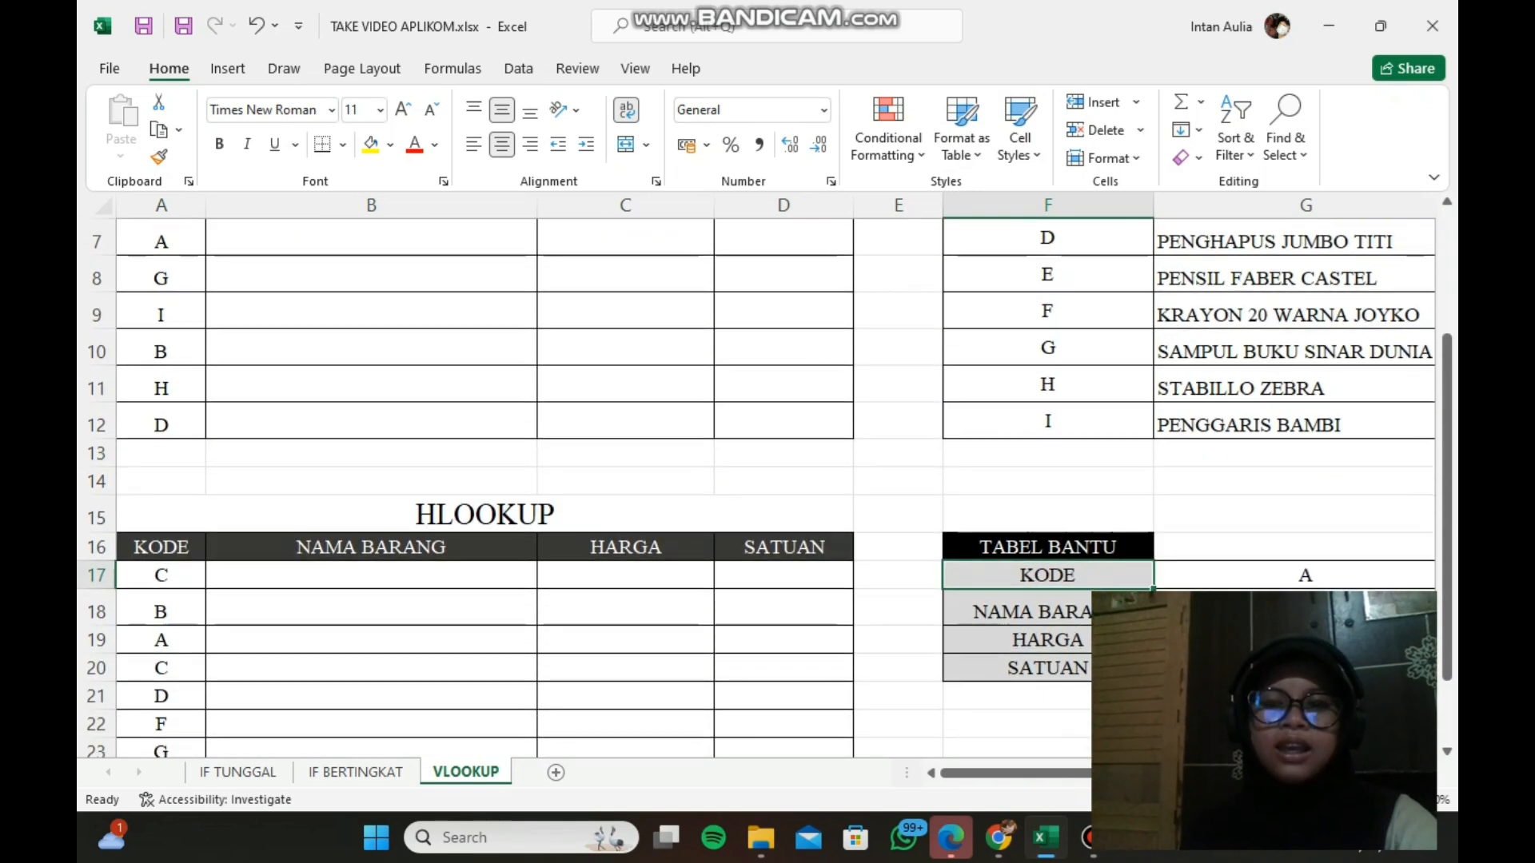
pyautogui.scroll(2, 765, 483)
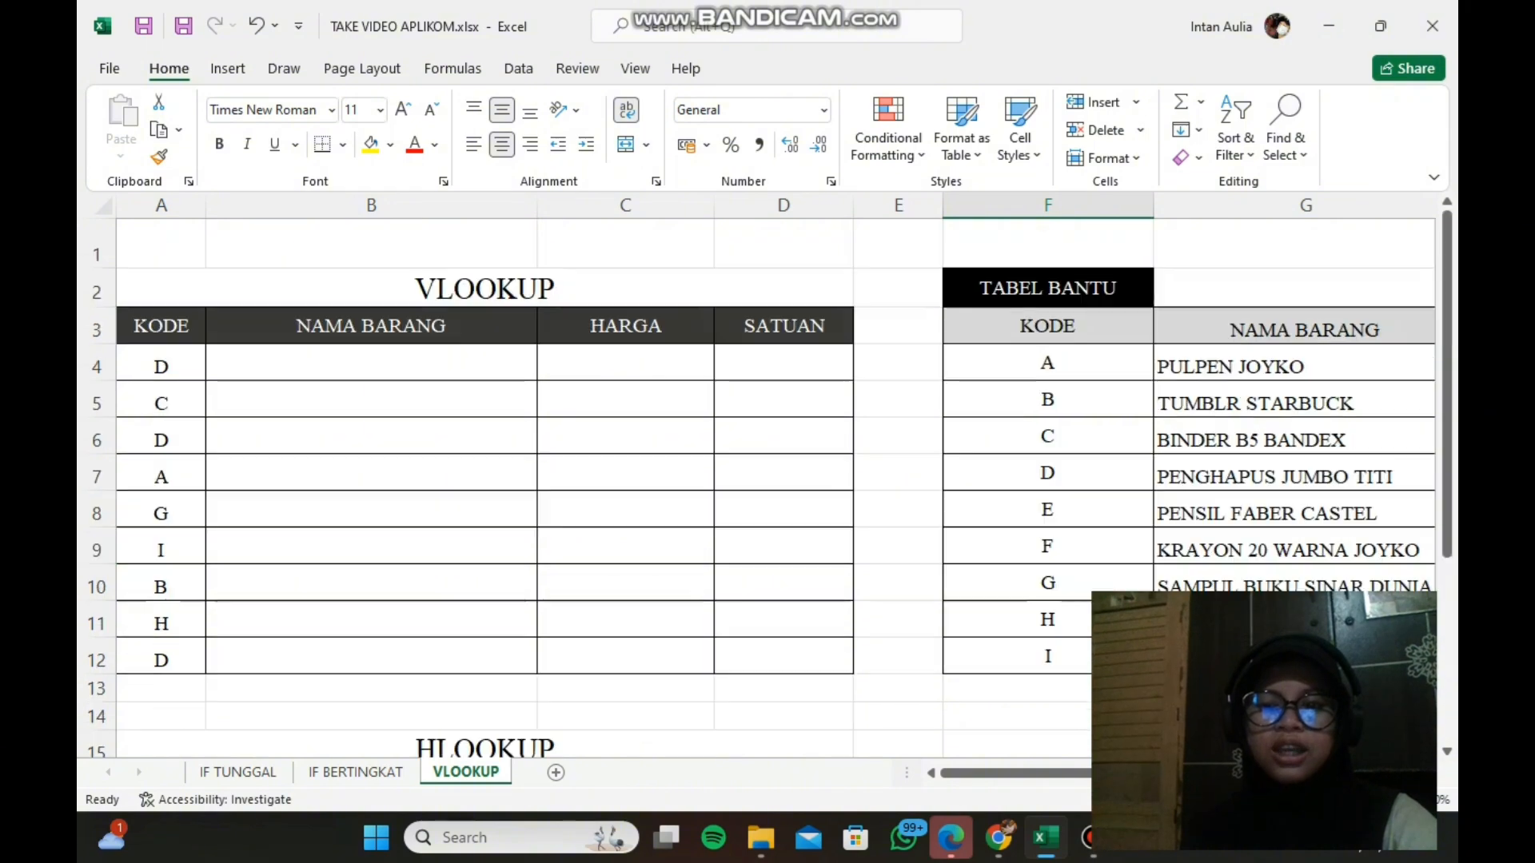
pyautogui.hscroll(2, 765, 483)
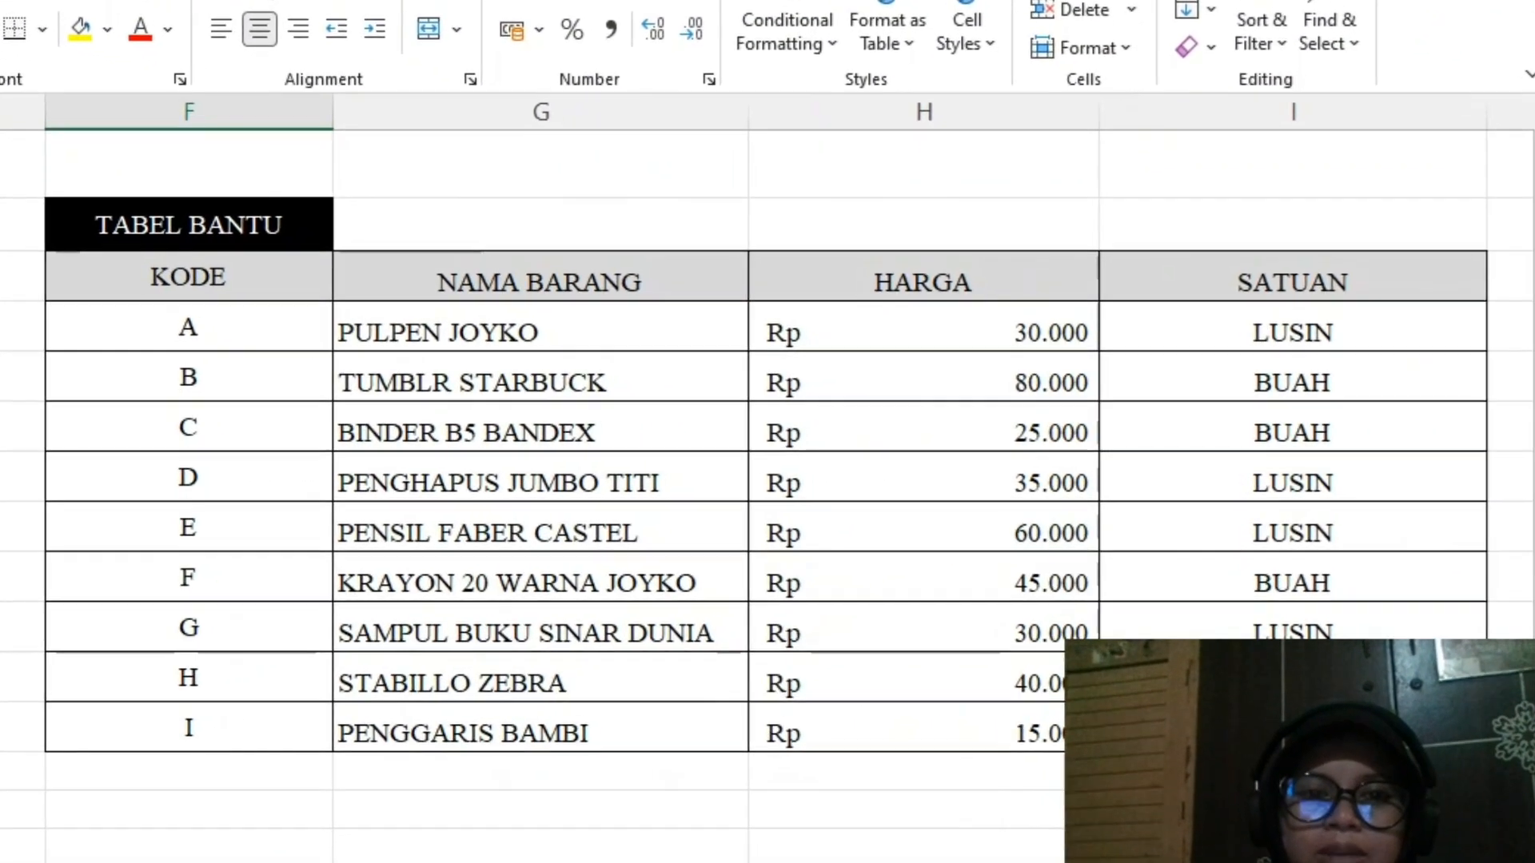
pyautogui.click(227, 234)
pyautogui.click(148, 268)
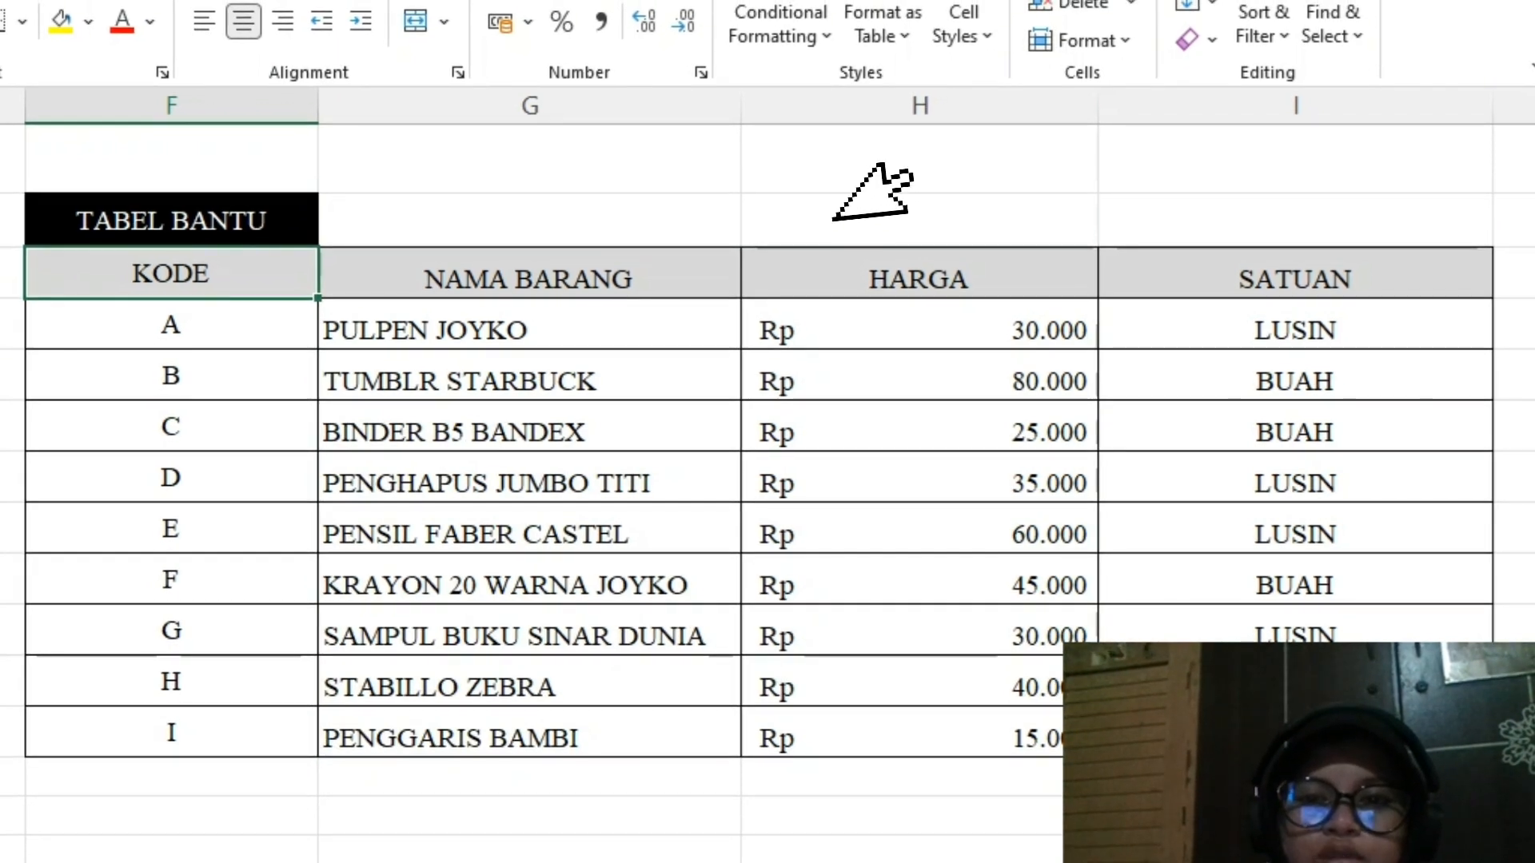
pyautogui.press('Right')
pyautogui.press('Right')
pyautogui.press('Right')
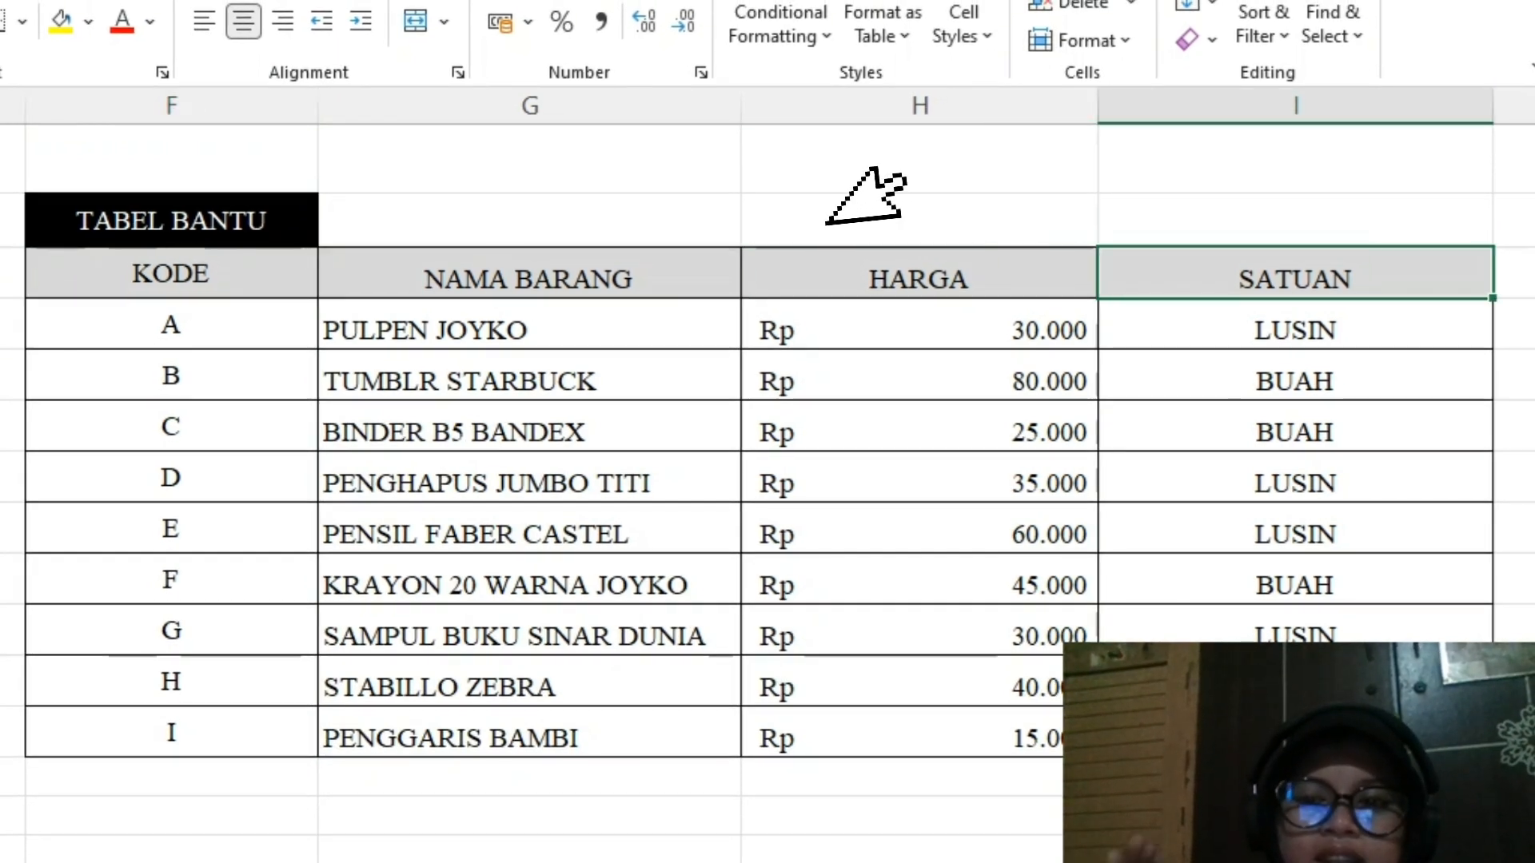
pyautogui.scroll(-1, 867, 196)
pyautogui.scroll(-3, 767, 480)
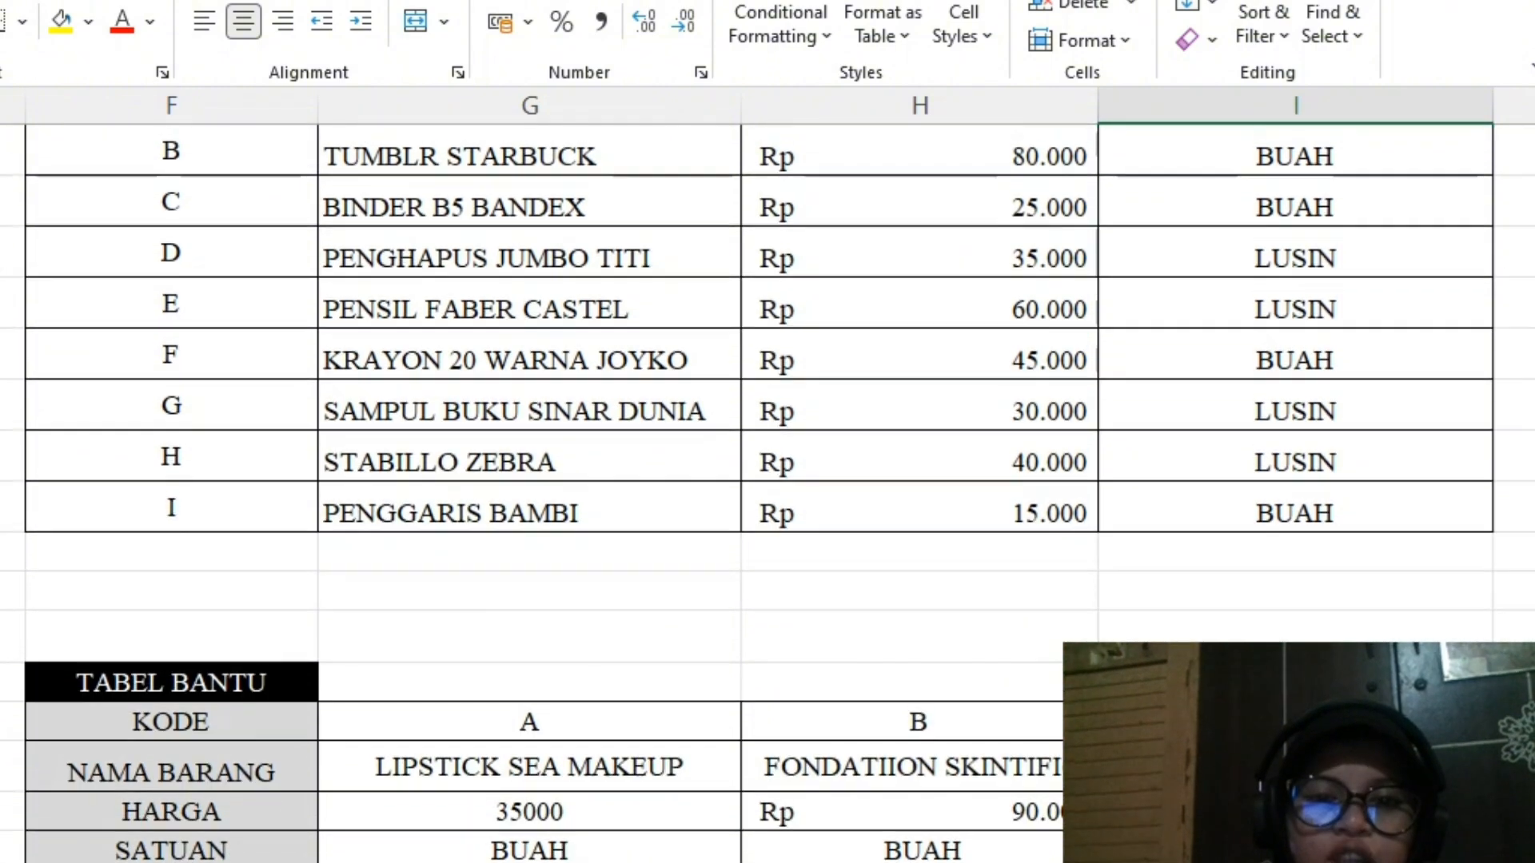
pyautogui.scroll(1, 767, 480)
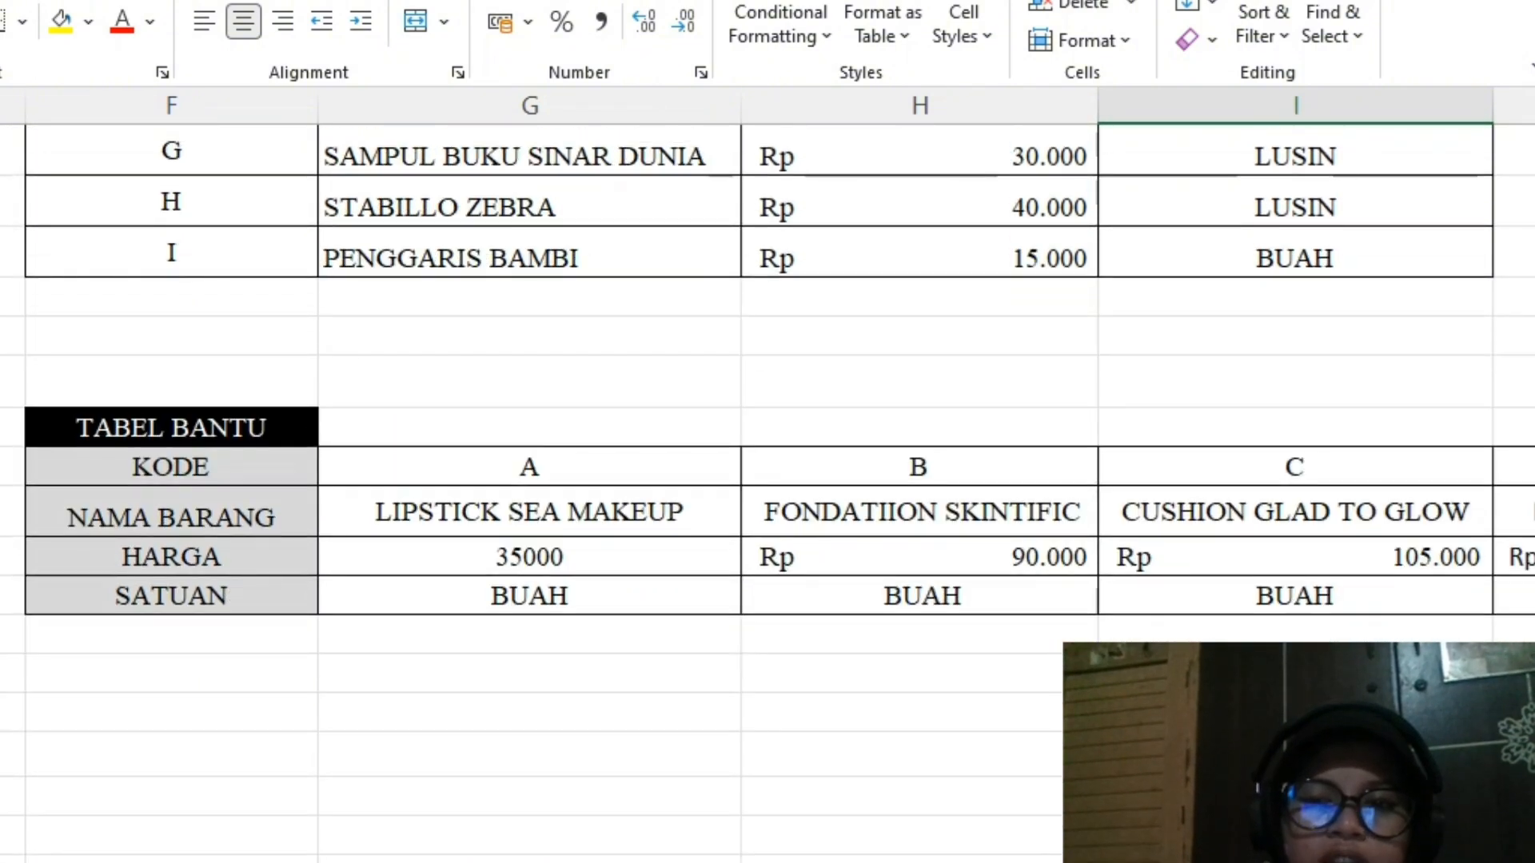
pyautogui.hscroll(5, 768, 479)
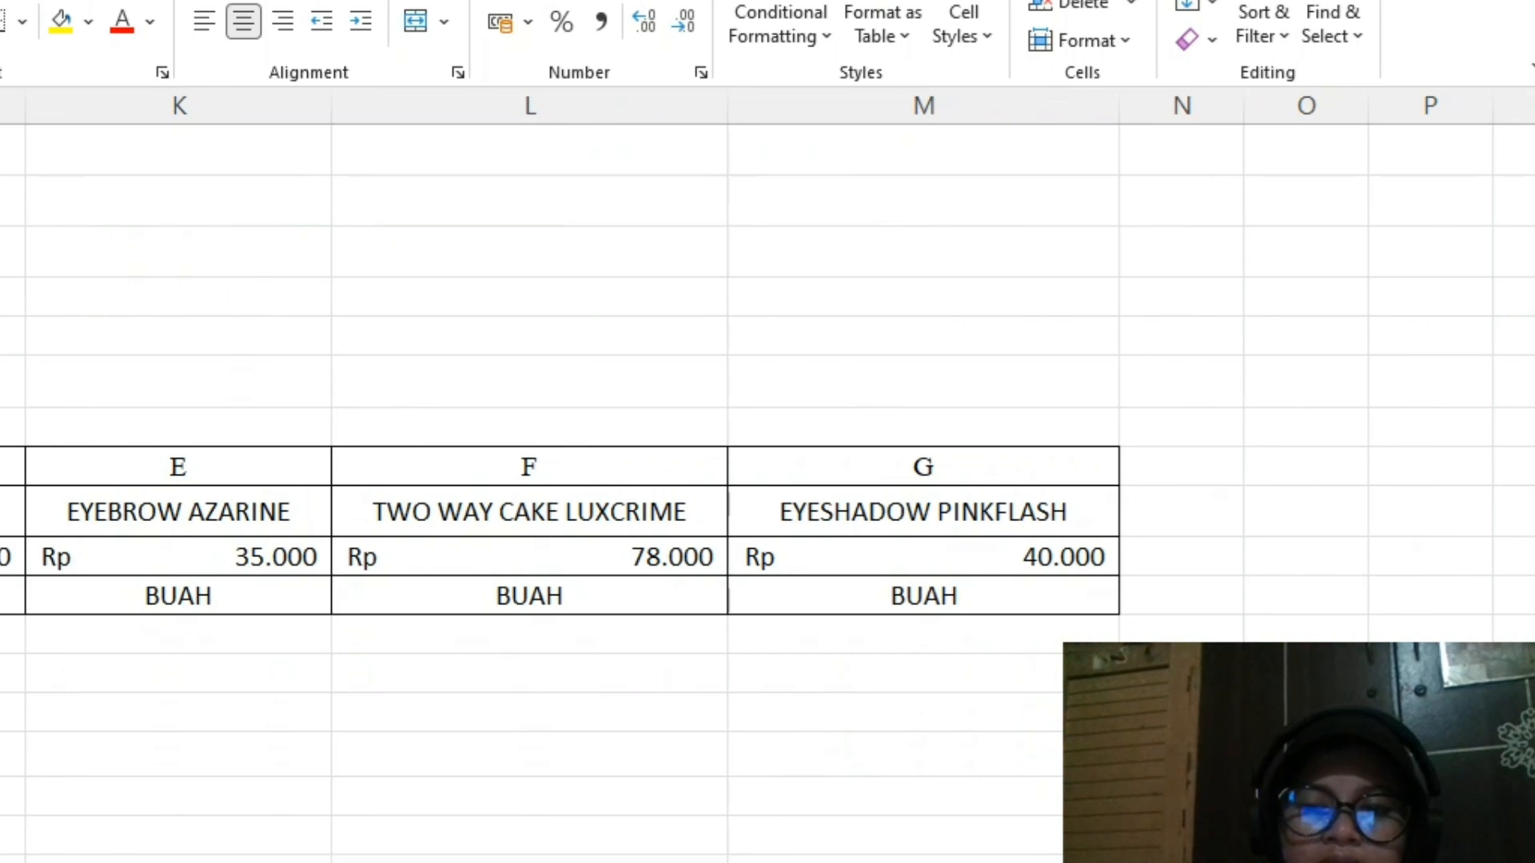
pyautogui.hscroll(-5, 280, 644)
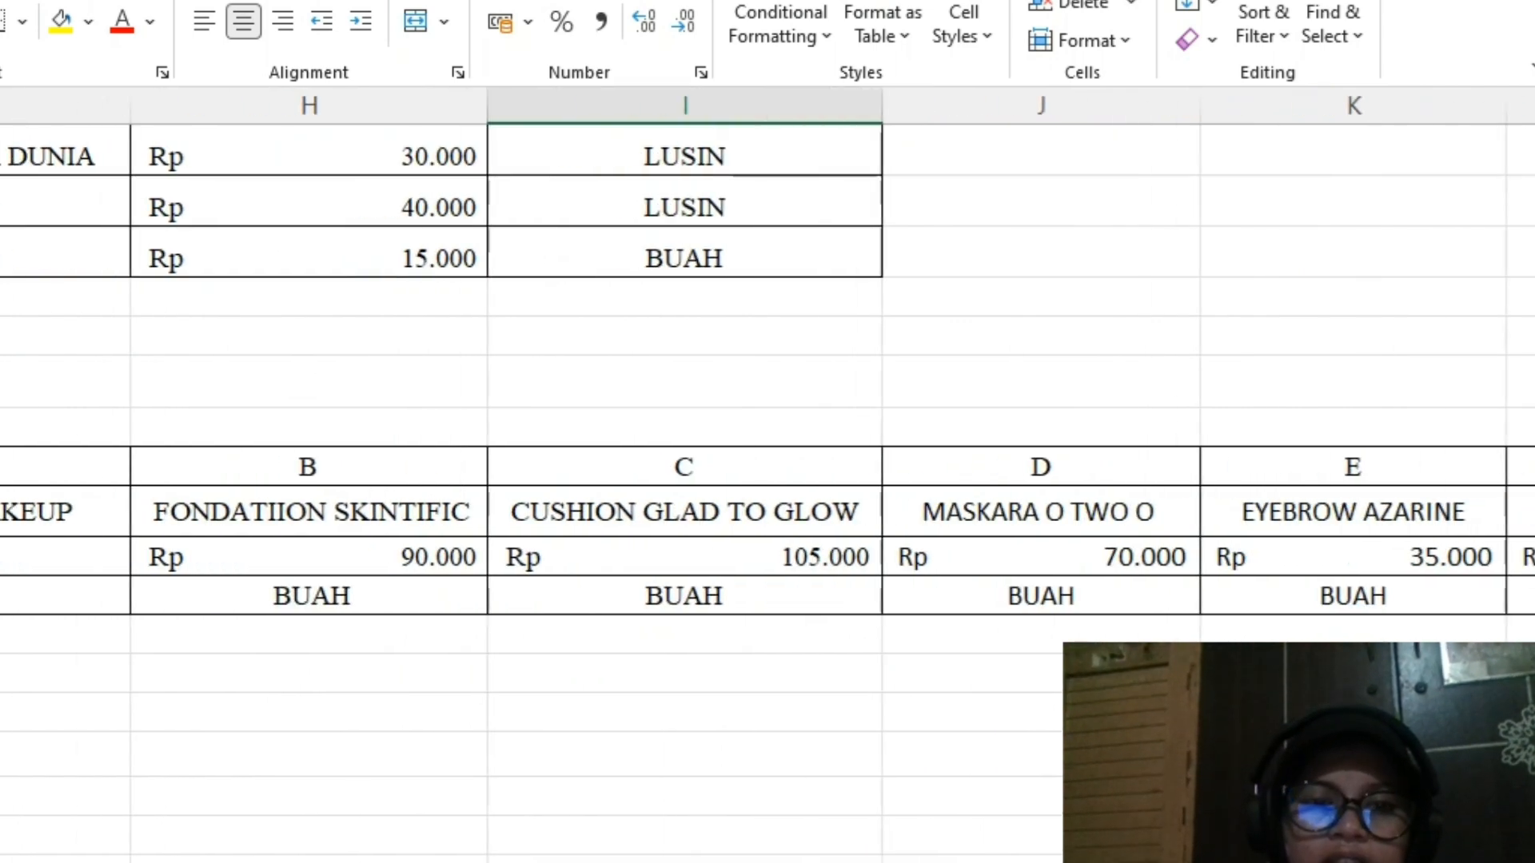
pyautogui.click(171, 467)
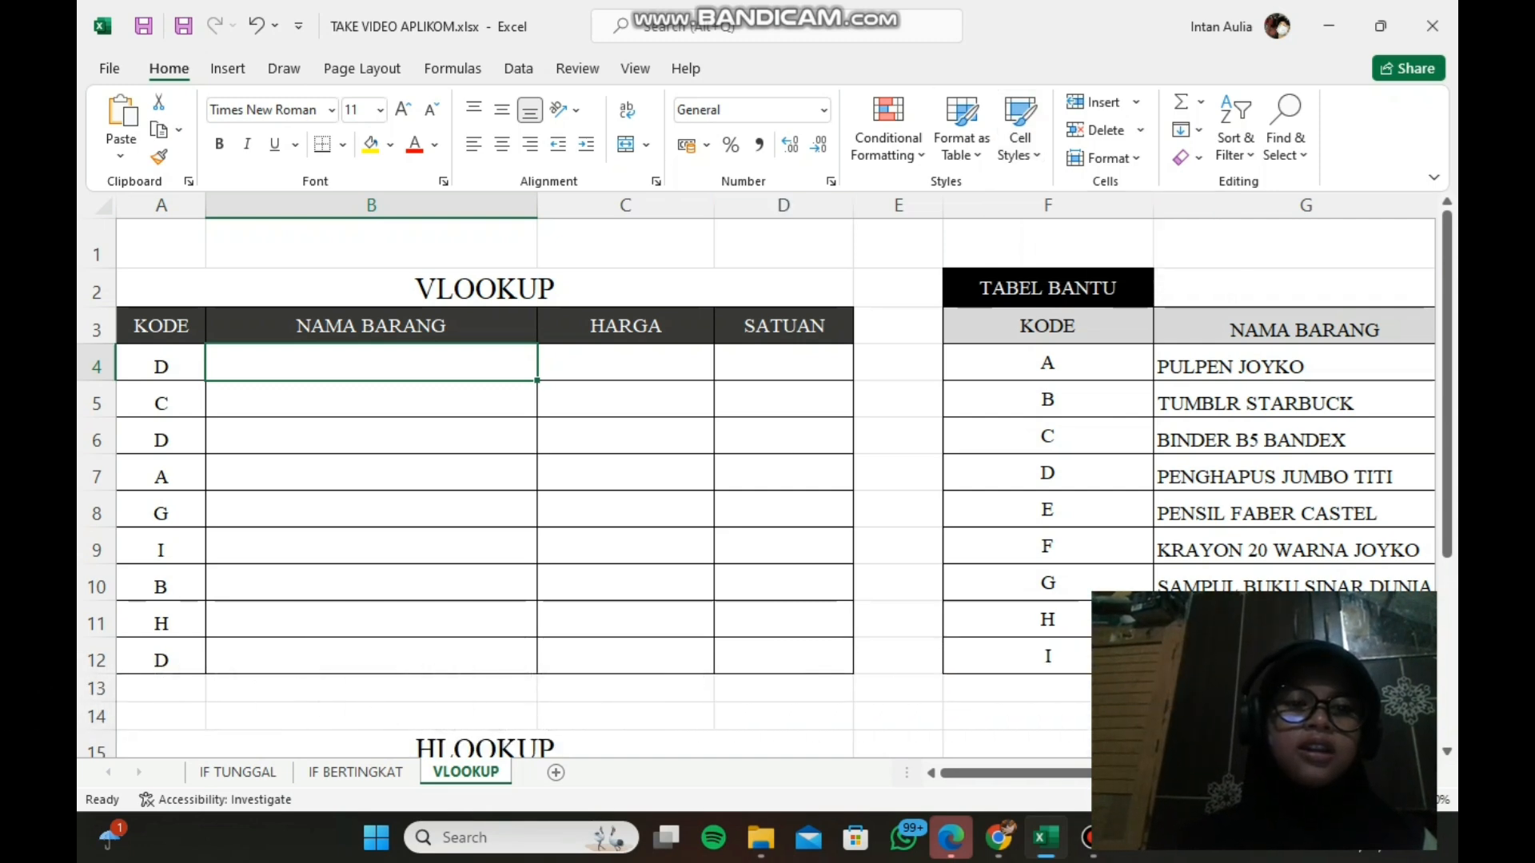
# Inspect the KODE, NAMA BARANG, HARGA and SATUAN cells in row 4 and the matching code D entry in TABEL BANTU
pyautogui.click(160, 364)
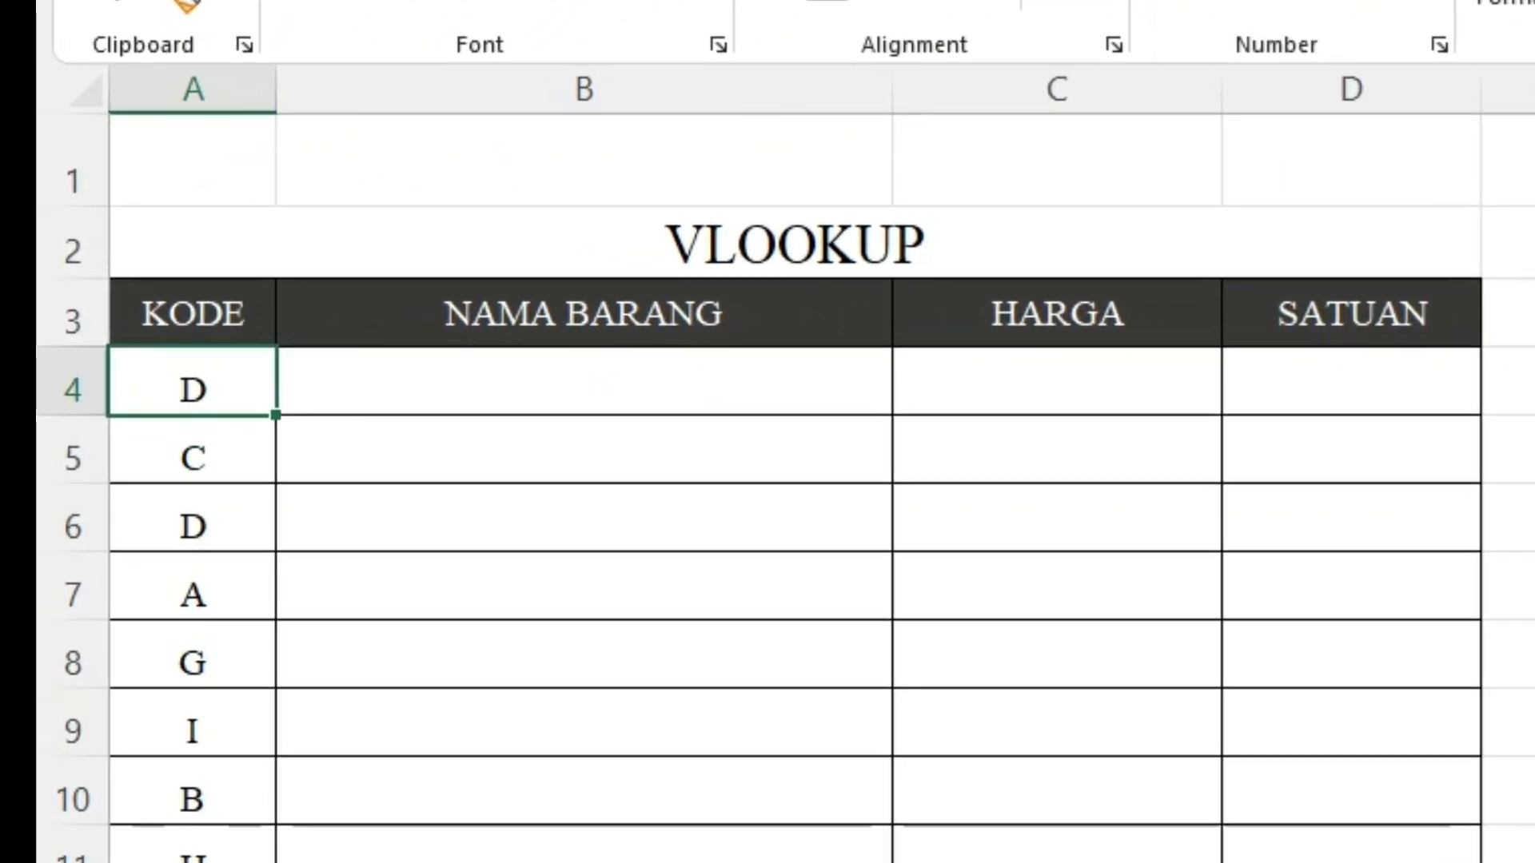
pyautogui.click(459, 371)
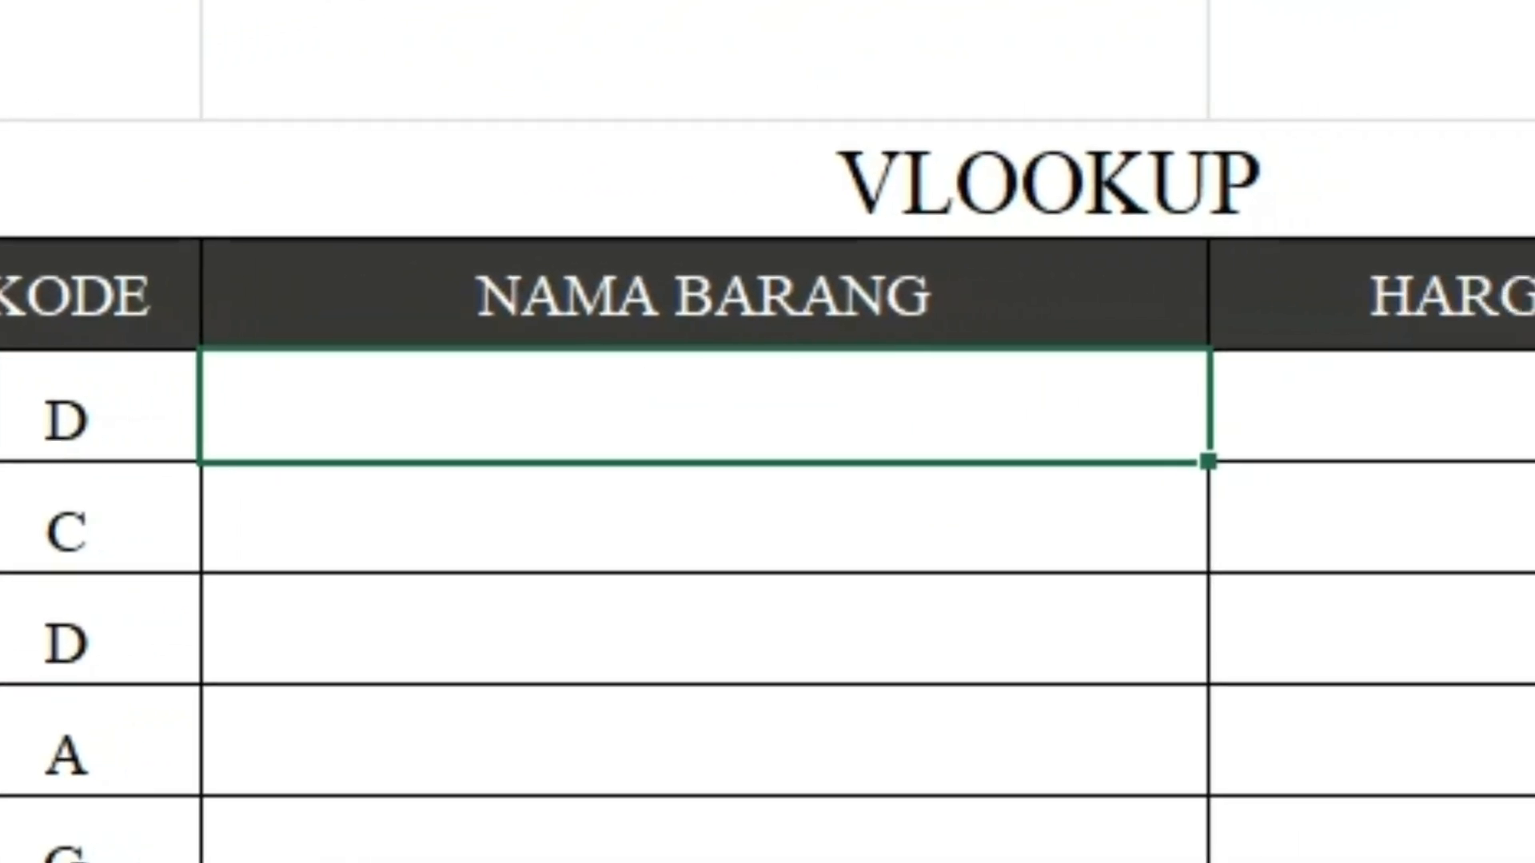
pyautogui.click(1255, 404)
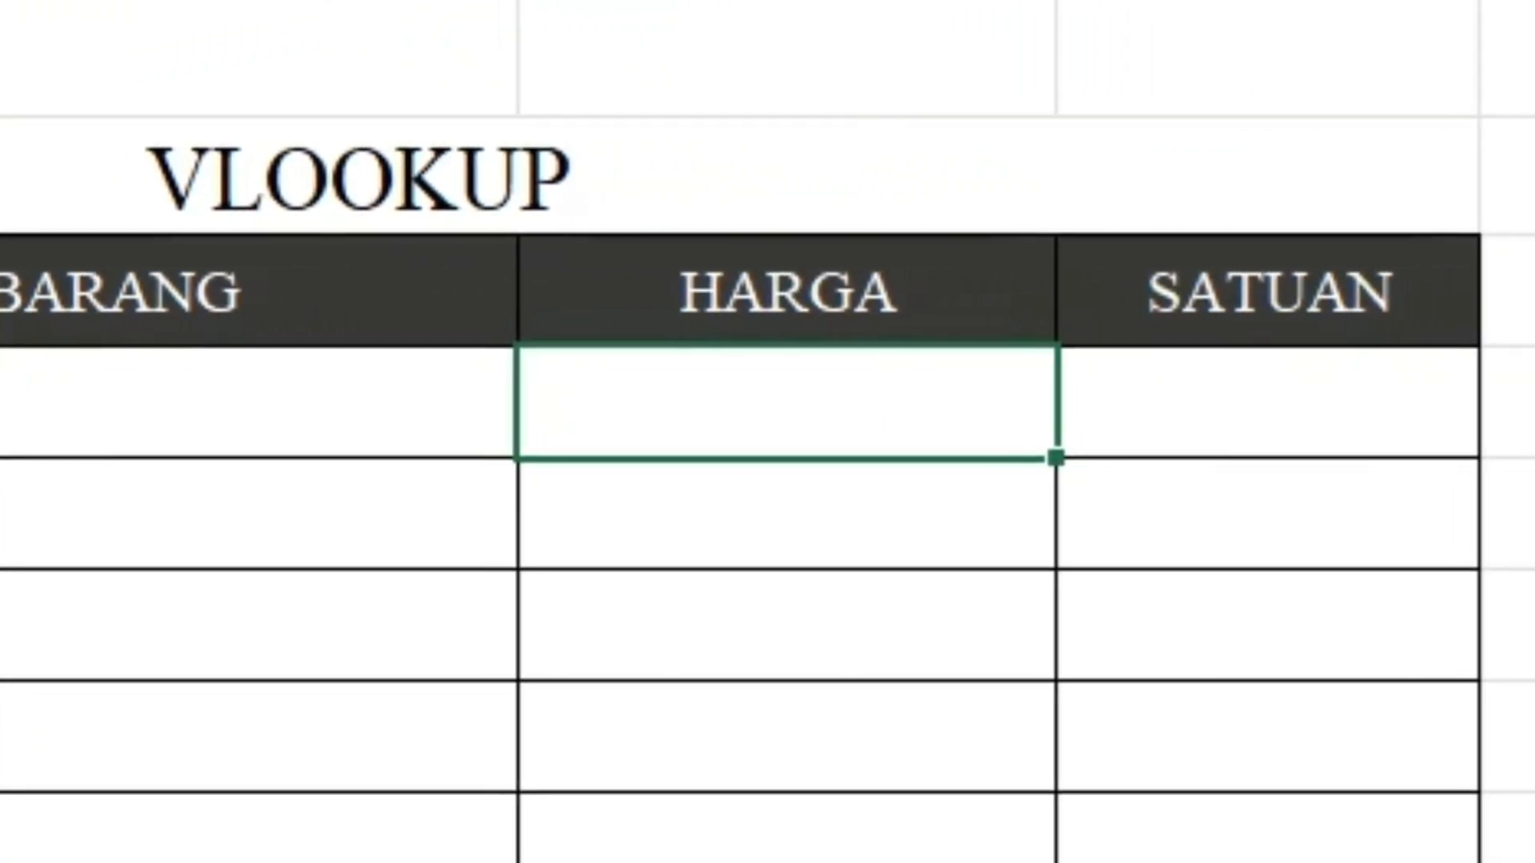
pyautogui.click(1268, 401)
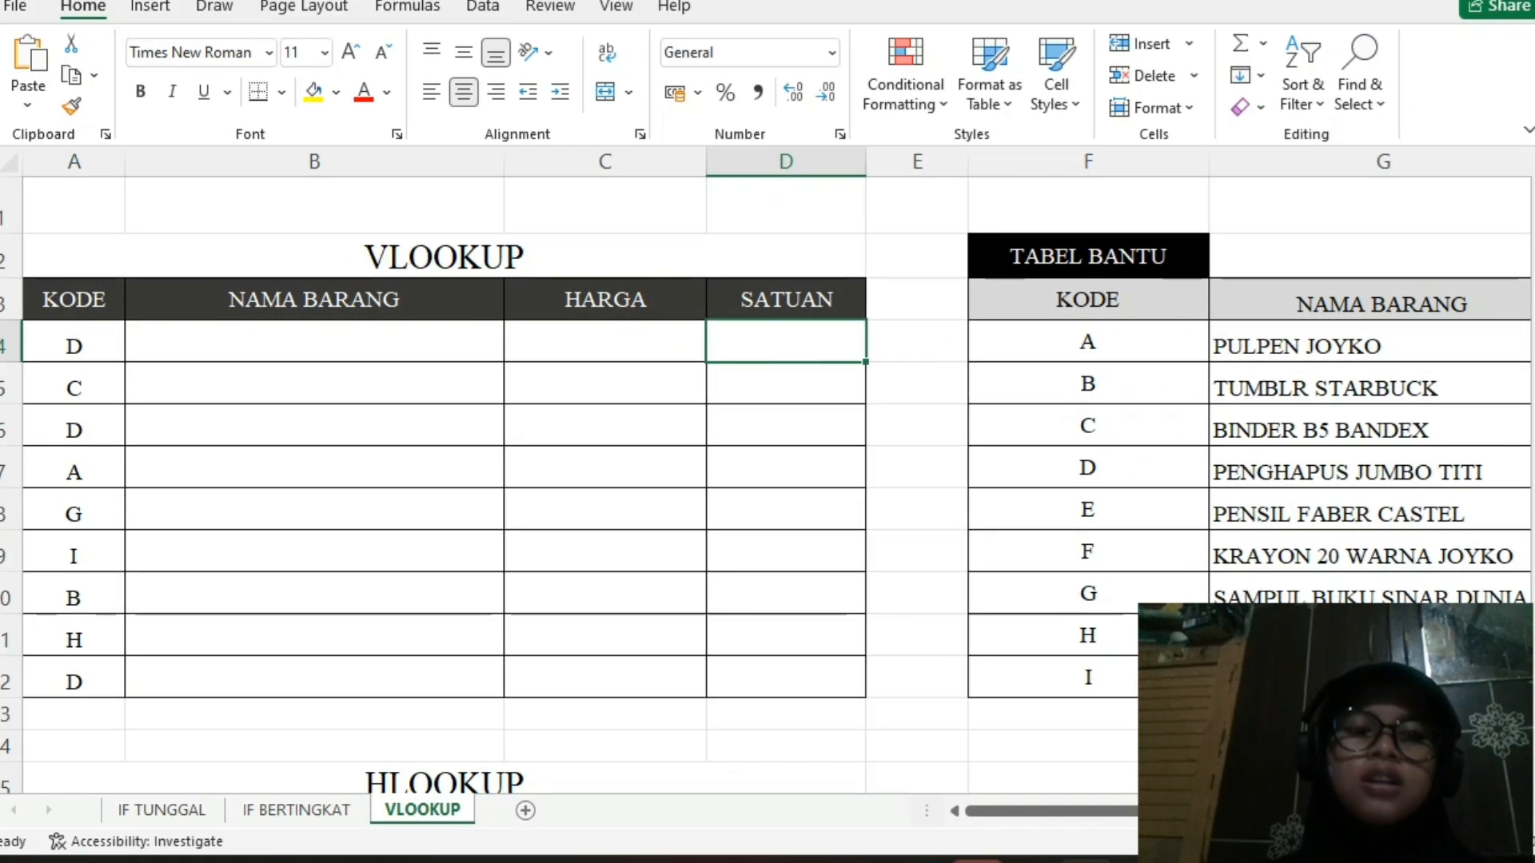
pyautogui.click(73, 342)
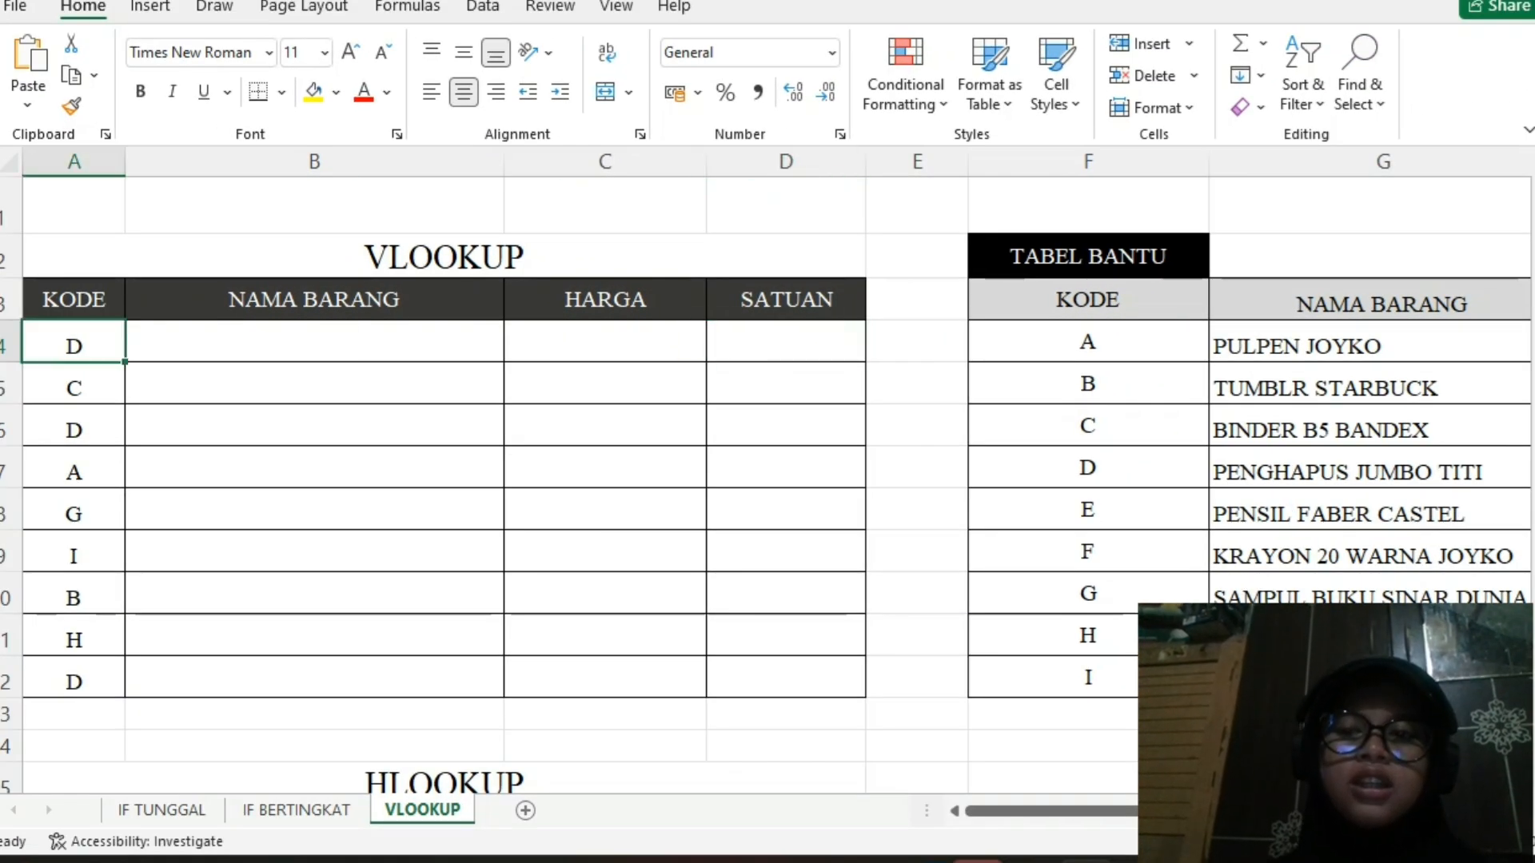
pyautogui.click(1370, 468)
pyautogui.click(314, 342)
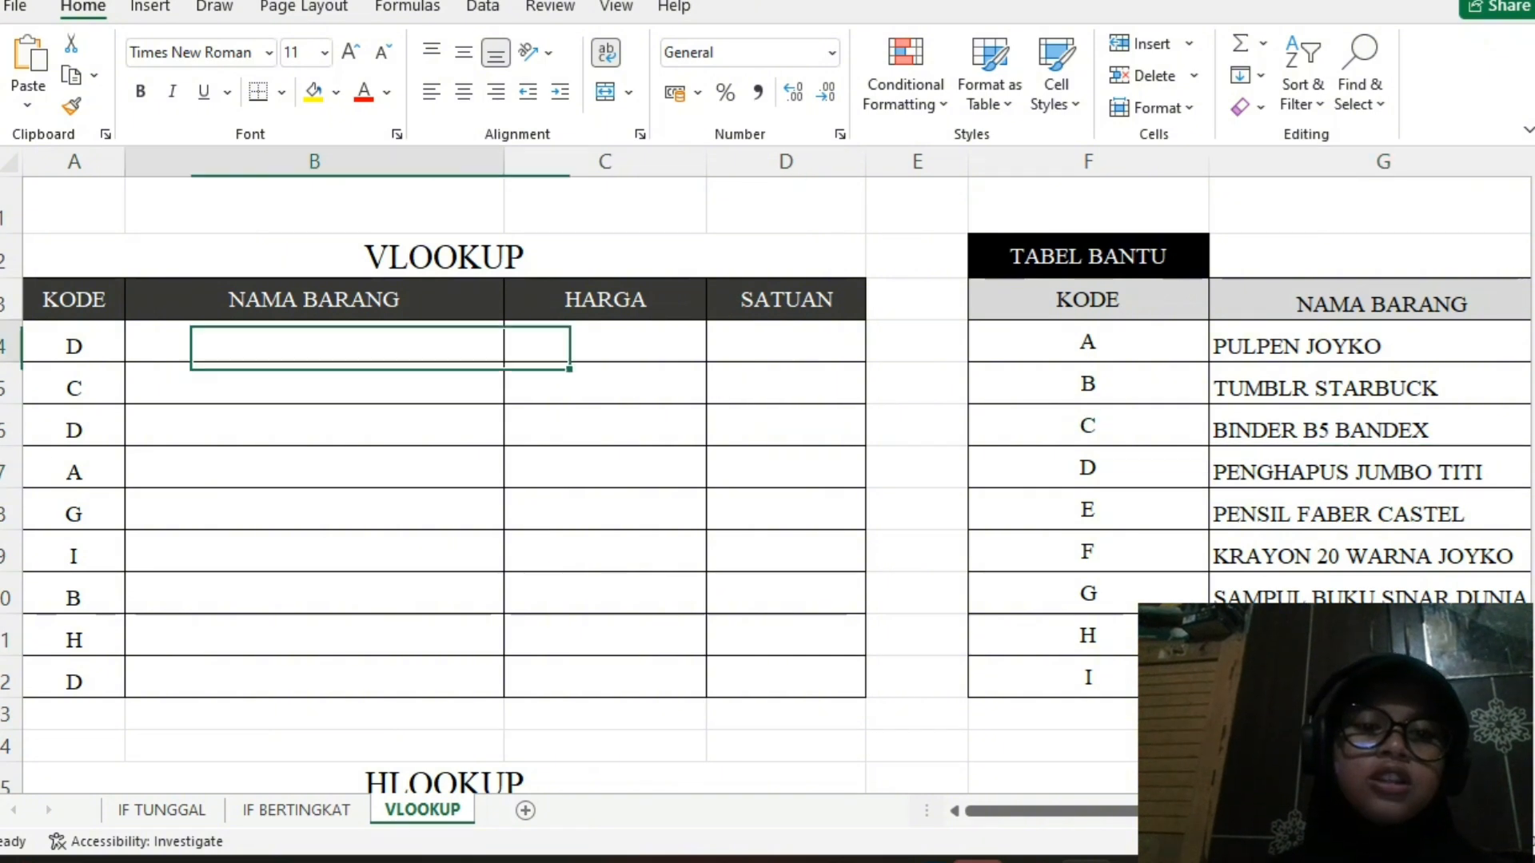
pyautogui.write('PEN')
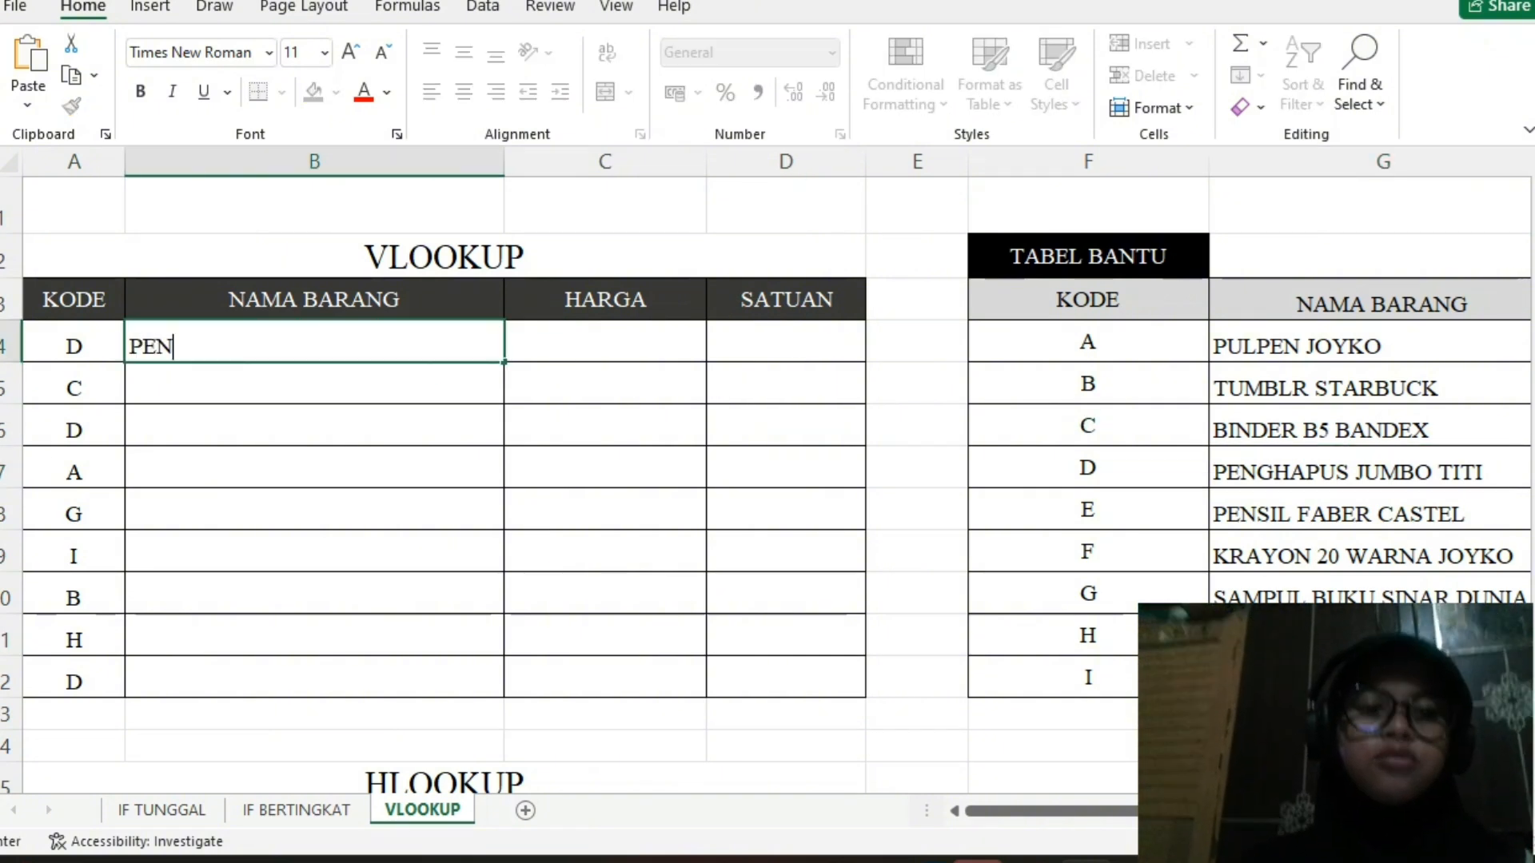
pyautogui.write('GHA')
pyautogui.press('BackSpace')
pyautogui.press('BackSpace')
pyautogui.press('BackSpace')
pyautogui.press('BackSpace')
pyautogui.press('BackSpace')
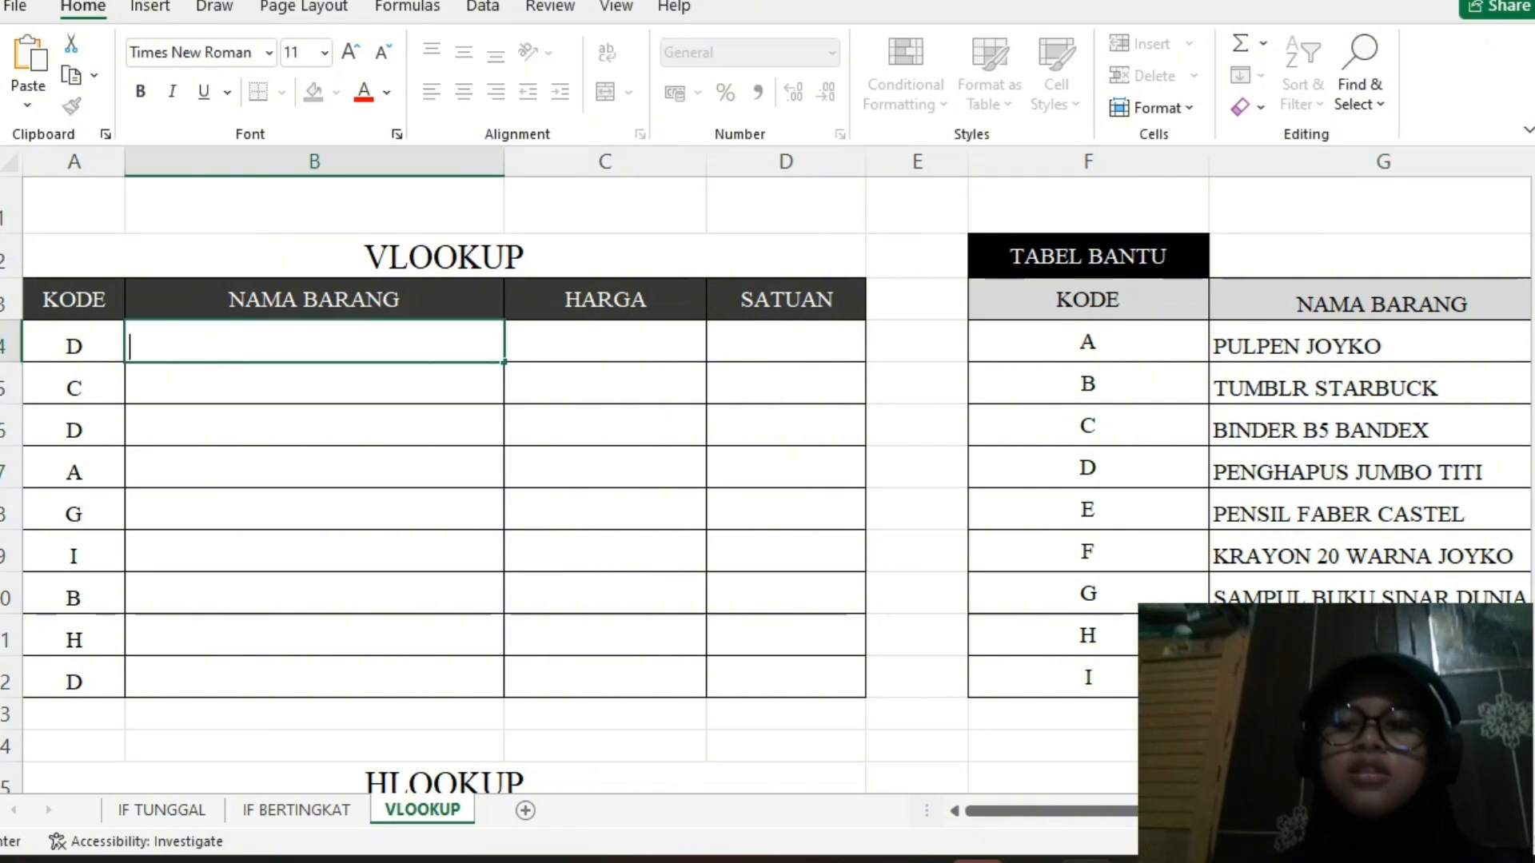
pyautogui.click(605, 341)
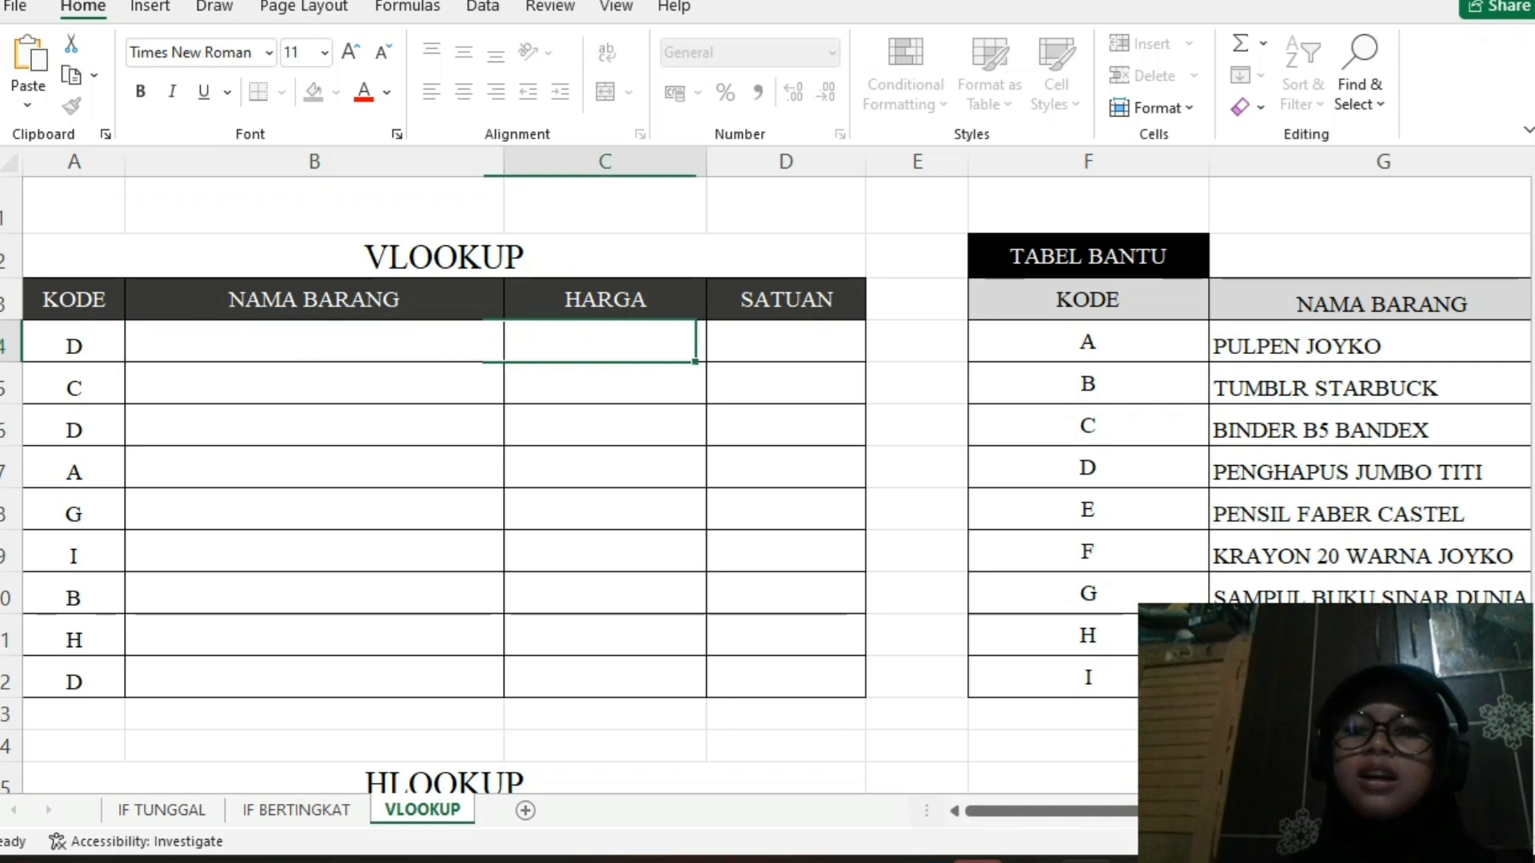
pyautogui.click(786, 342)
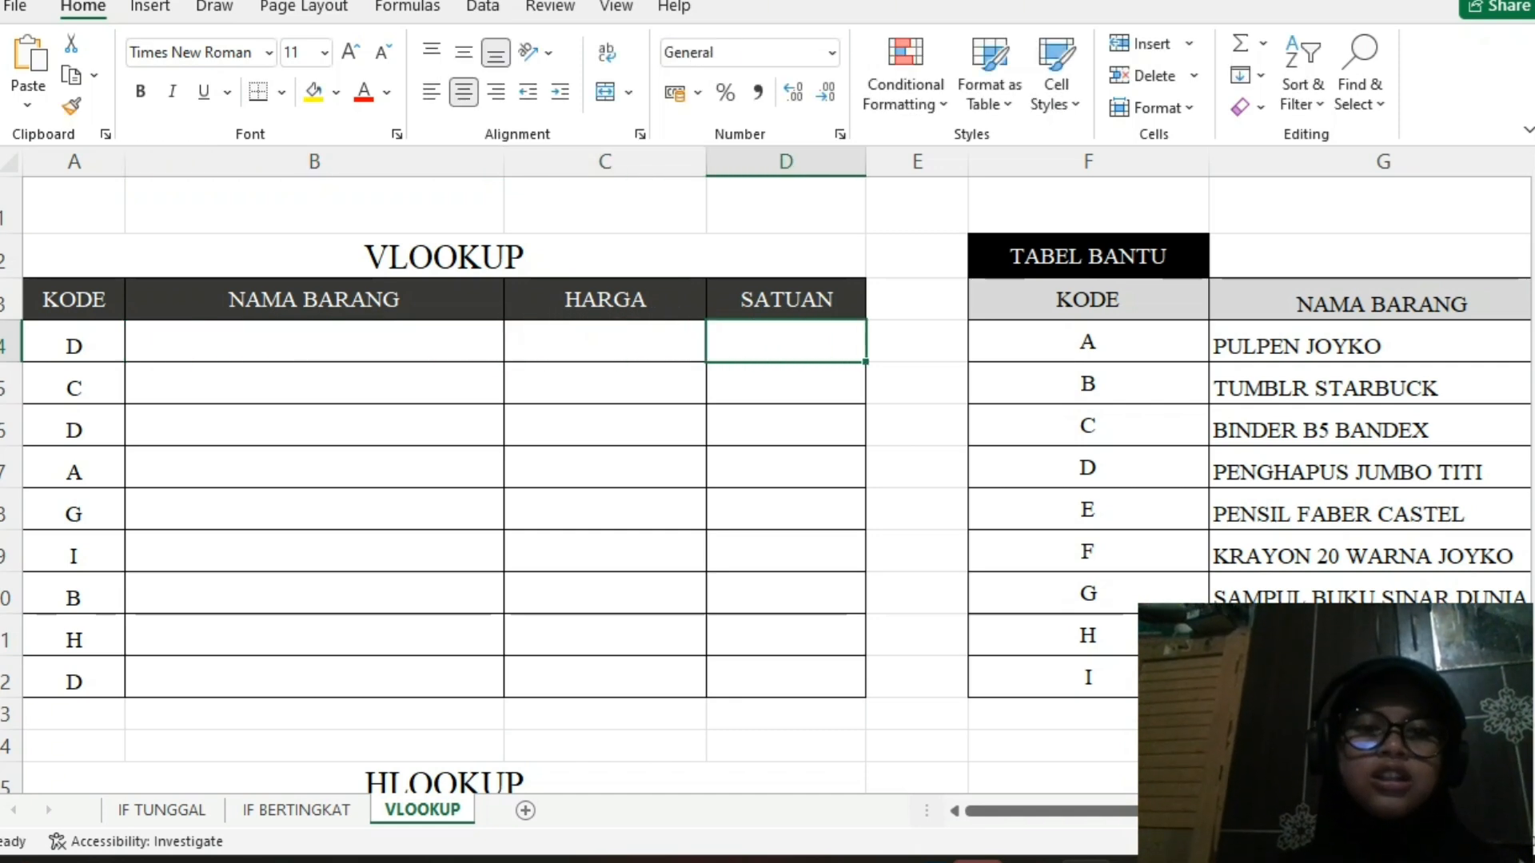
# Start a VLOOKUP formula in B4 under NAMA BARANG, using the code in A4 as the lookup value
pyautogui.click(314, 342)
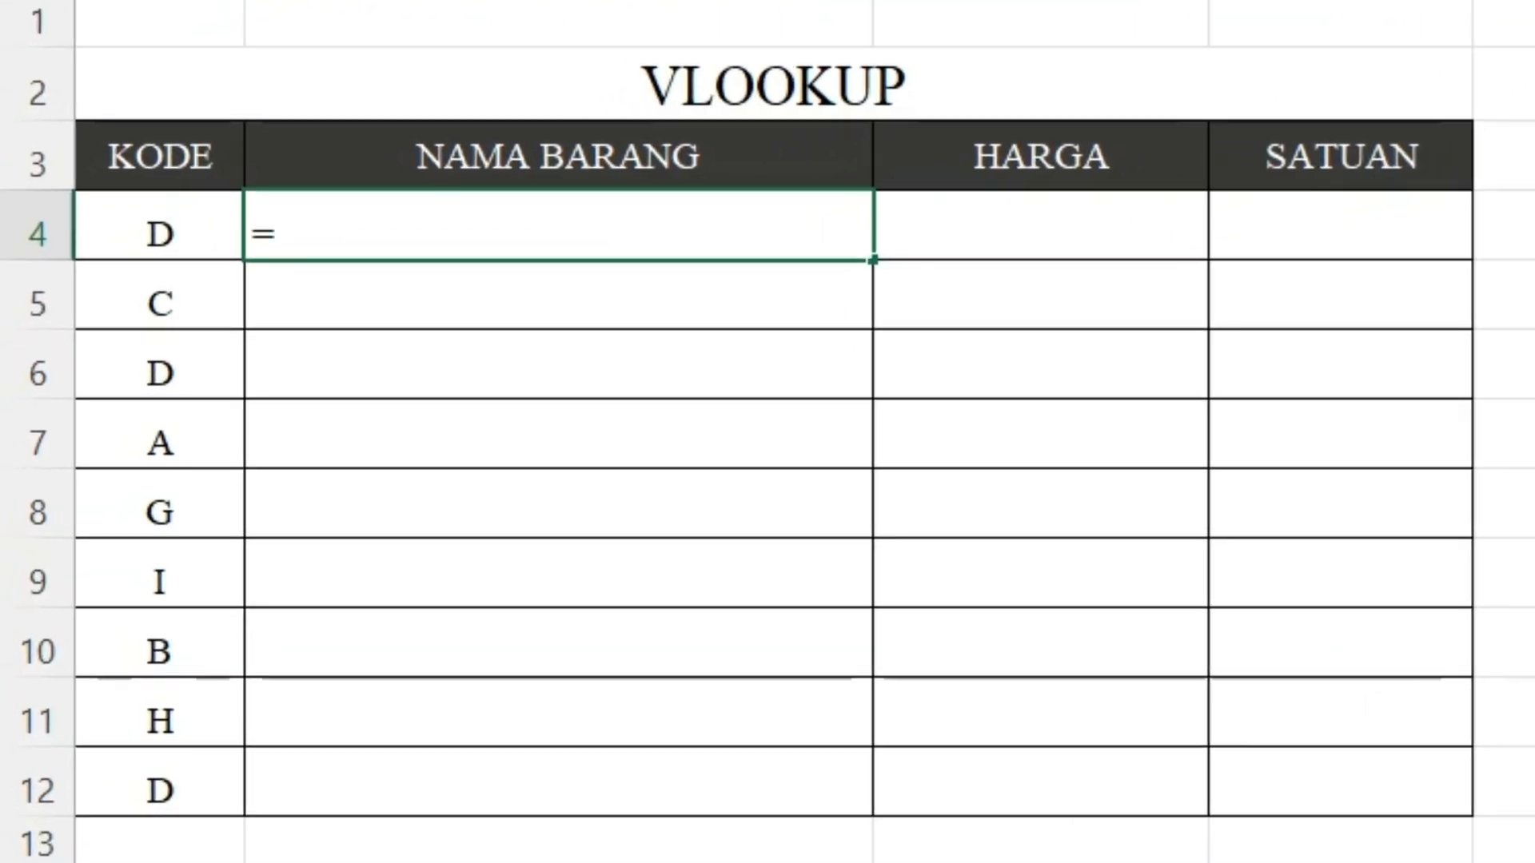
pyautogui.write('VLOOKUP')
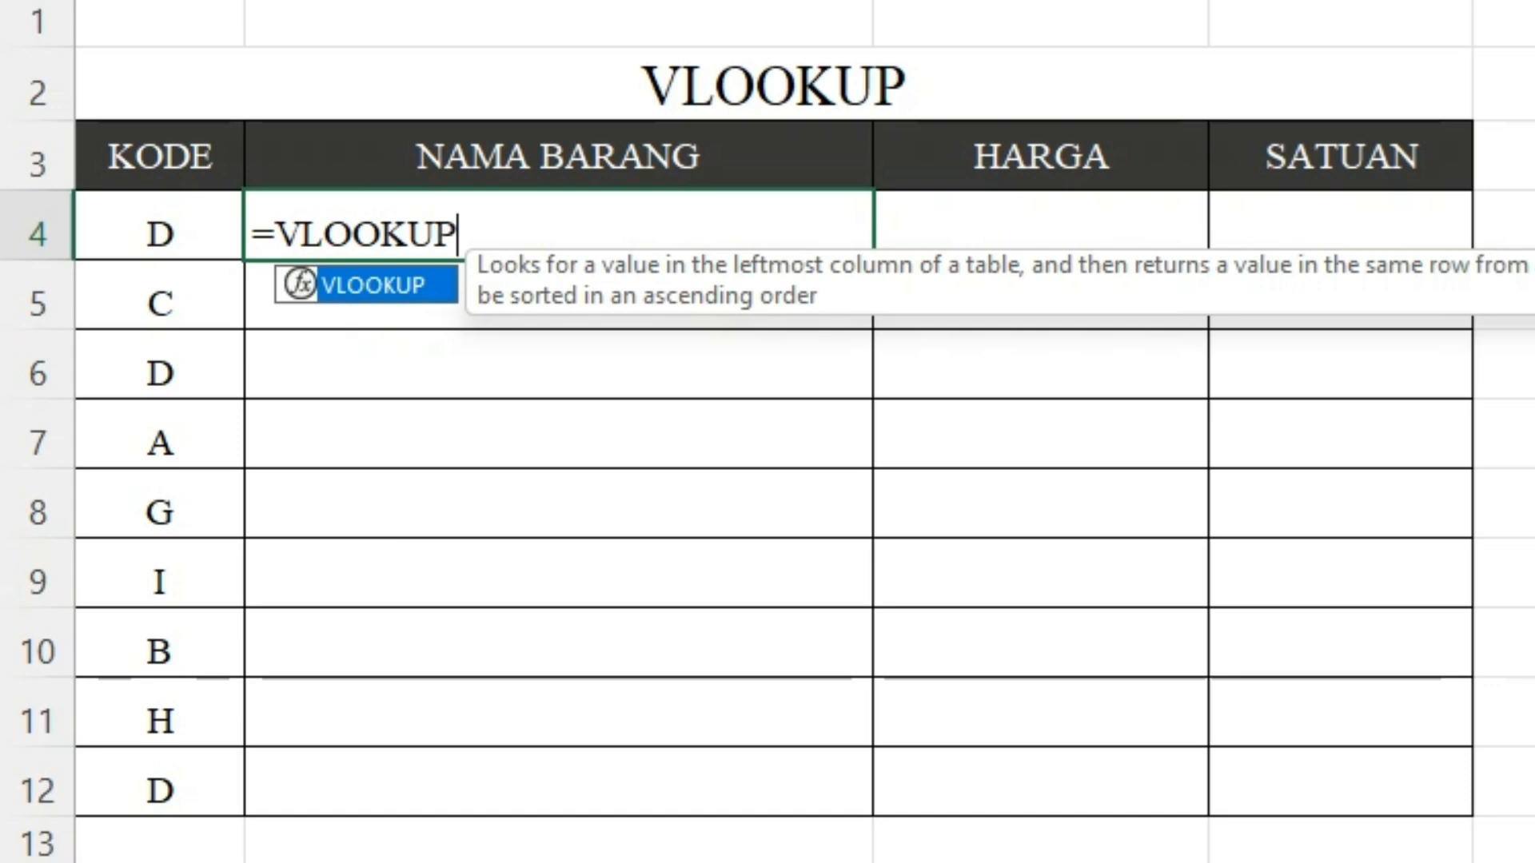
pyautogui.write('(')
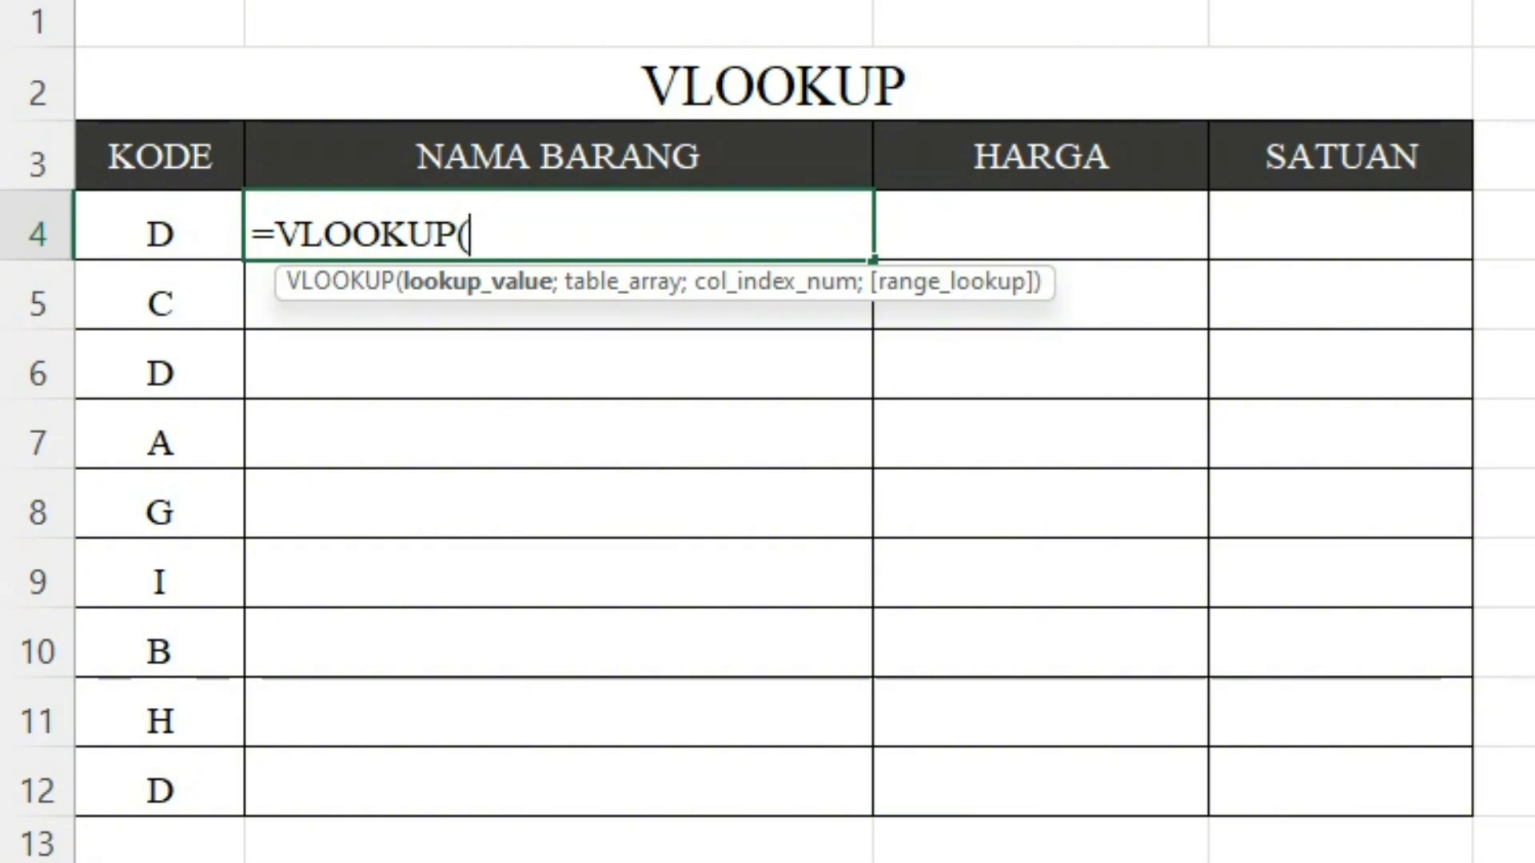
pyautogui.click(160, 227)
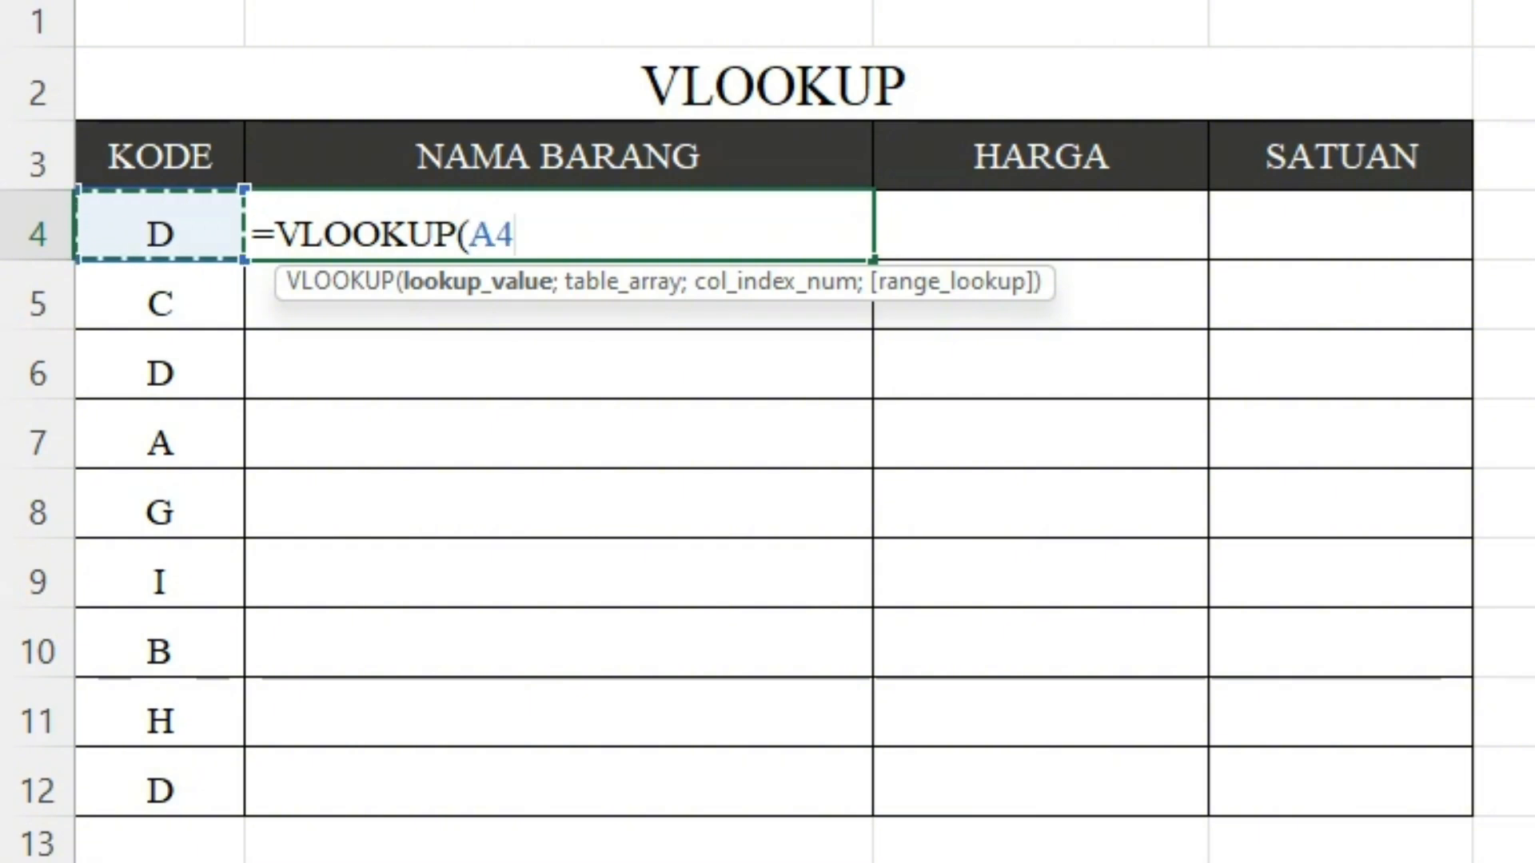
pyautogui.write(';')
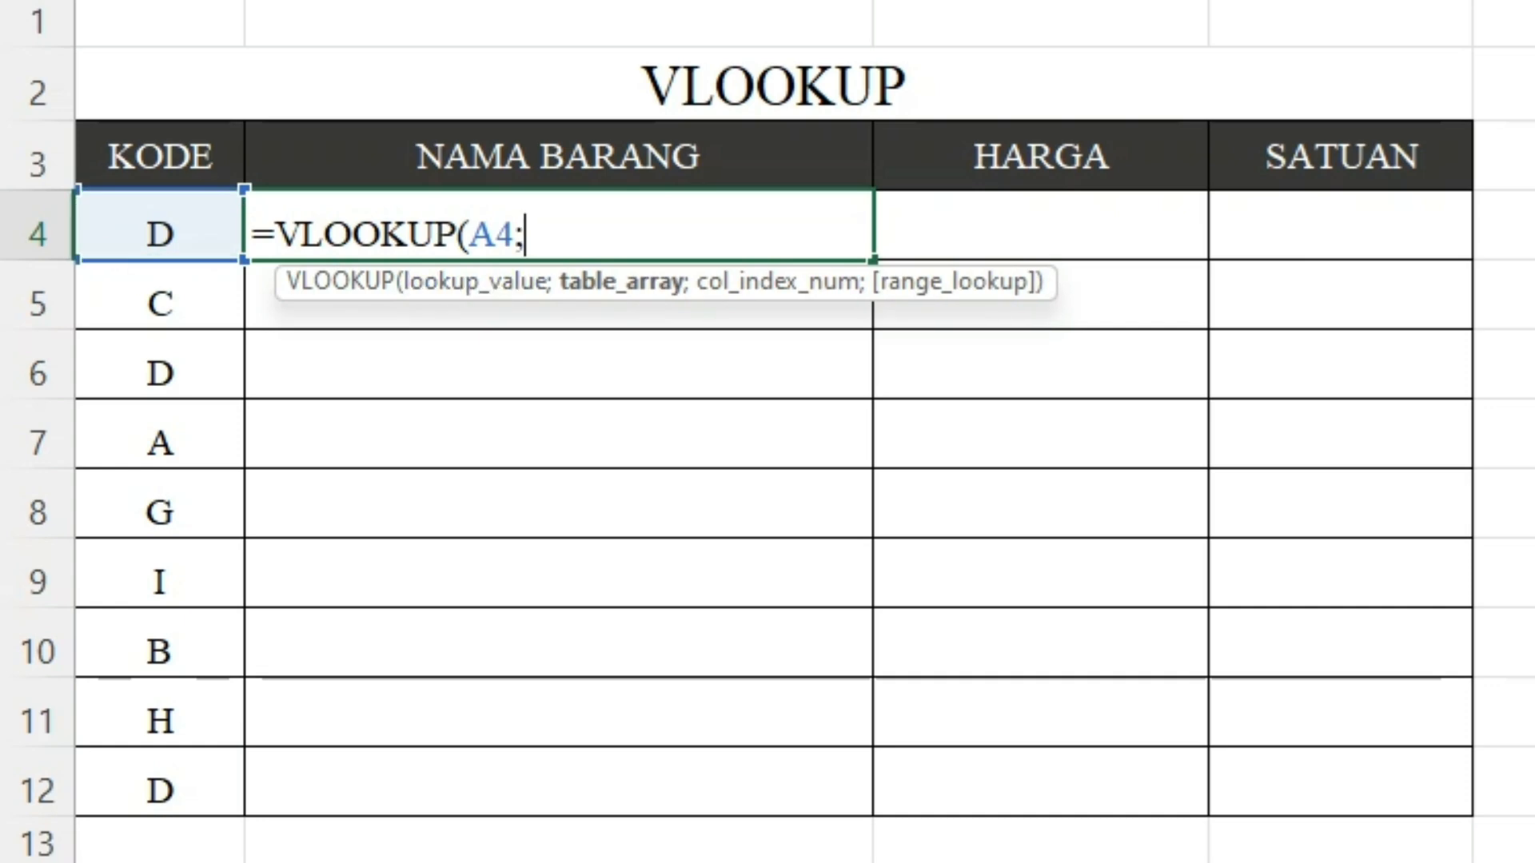
# Add the TABEL BANTU data range F4:I12 as the formula's table array, locked as the absolute reference $F$4:$I$12
pyautogui.hscroll(5, 768, 479)
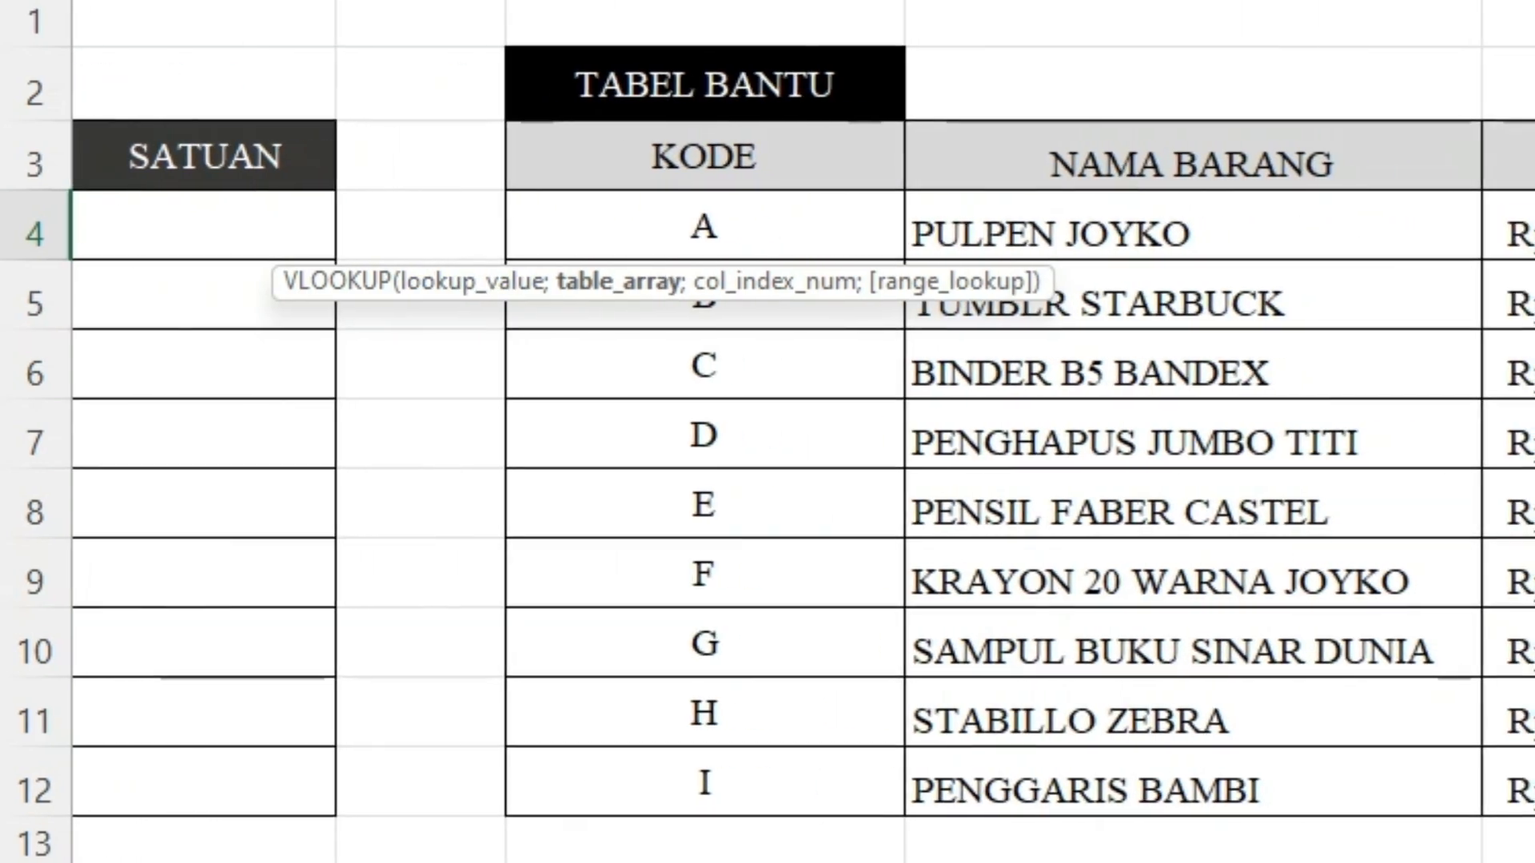
pyautogui.click(707, 227)
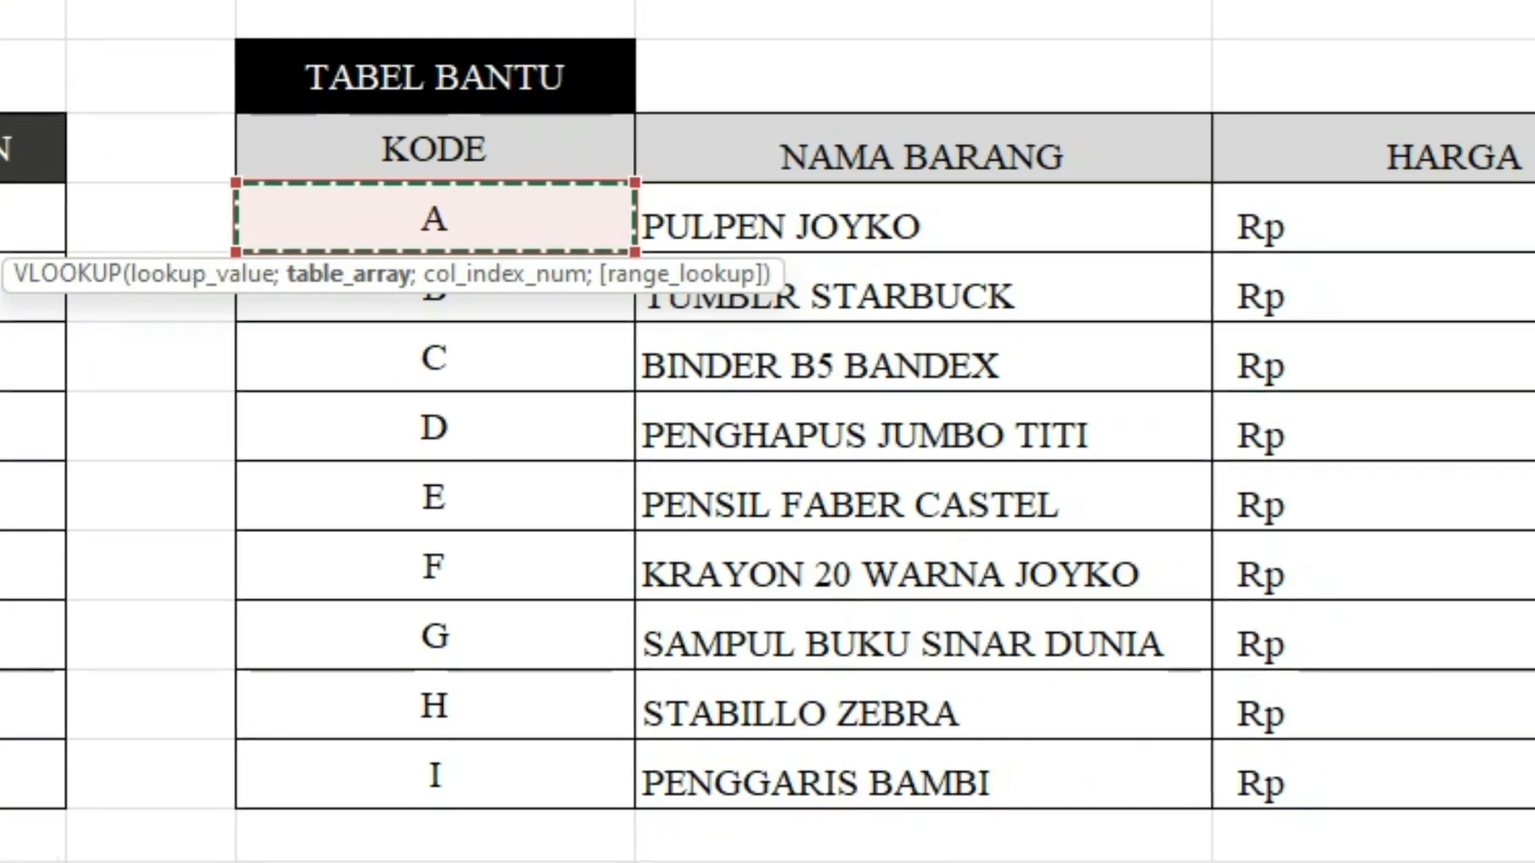
pyautogui.moveTo(707, 227); pyautogui.dragTo(1479, 763)
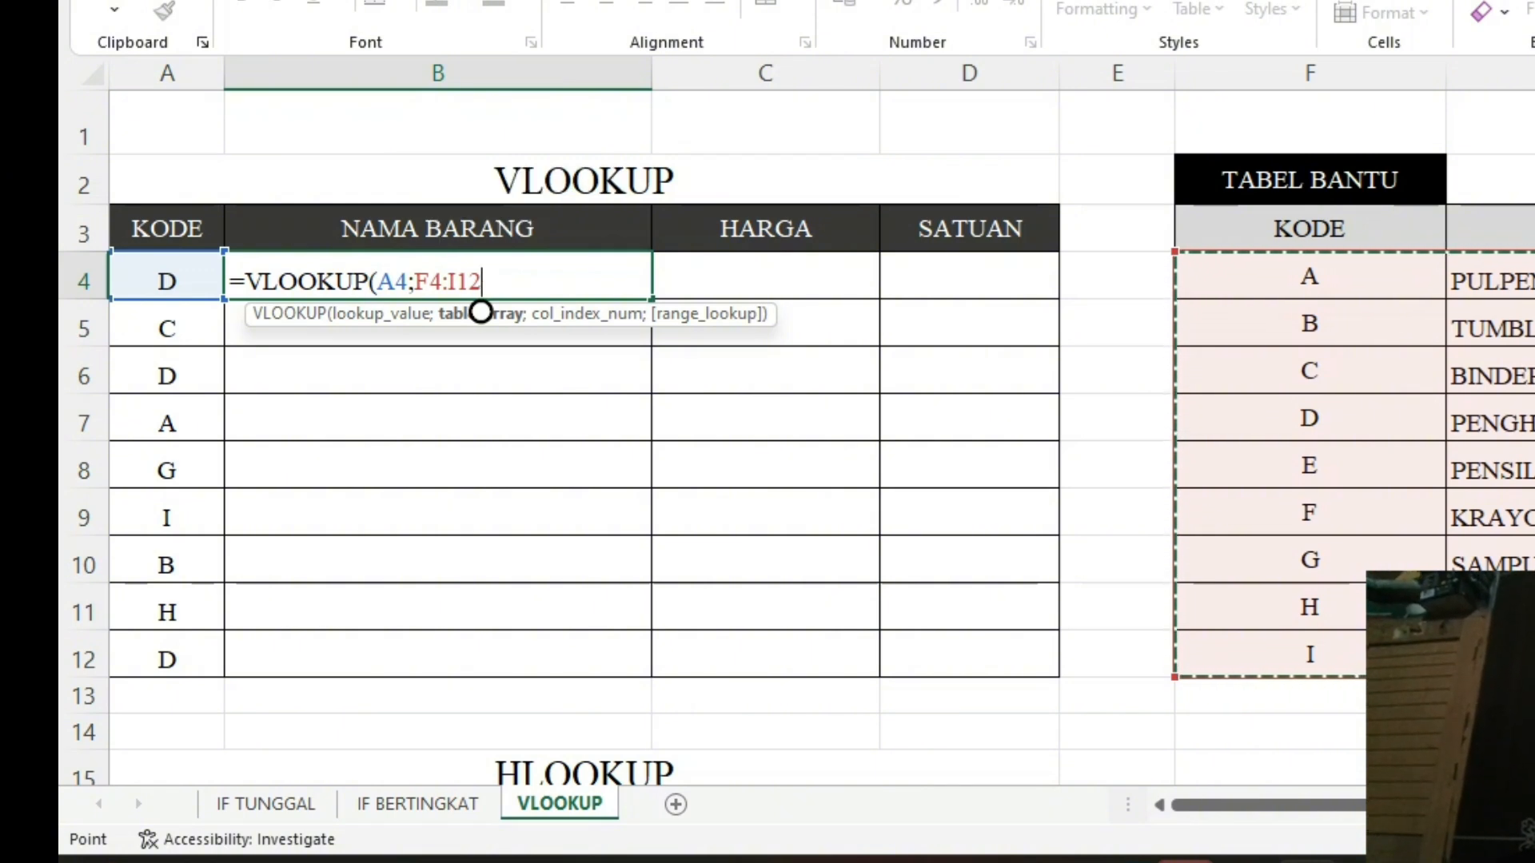
pyautogui.press('F4')
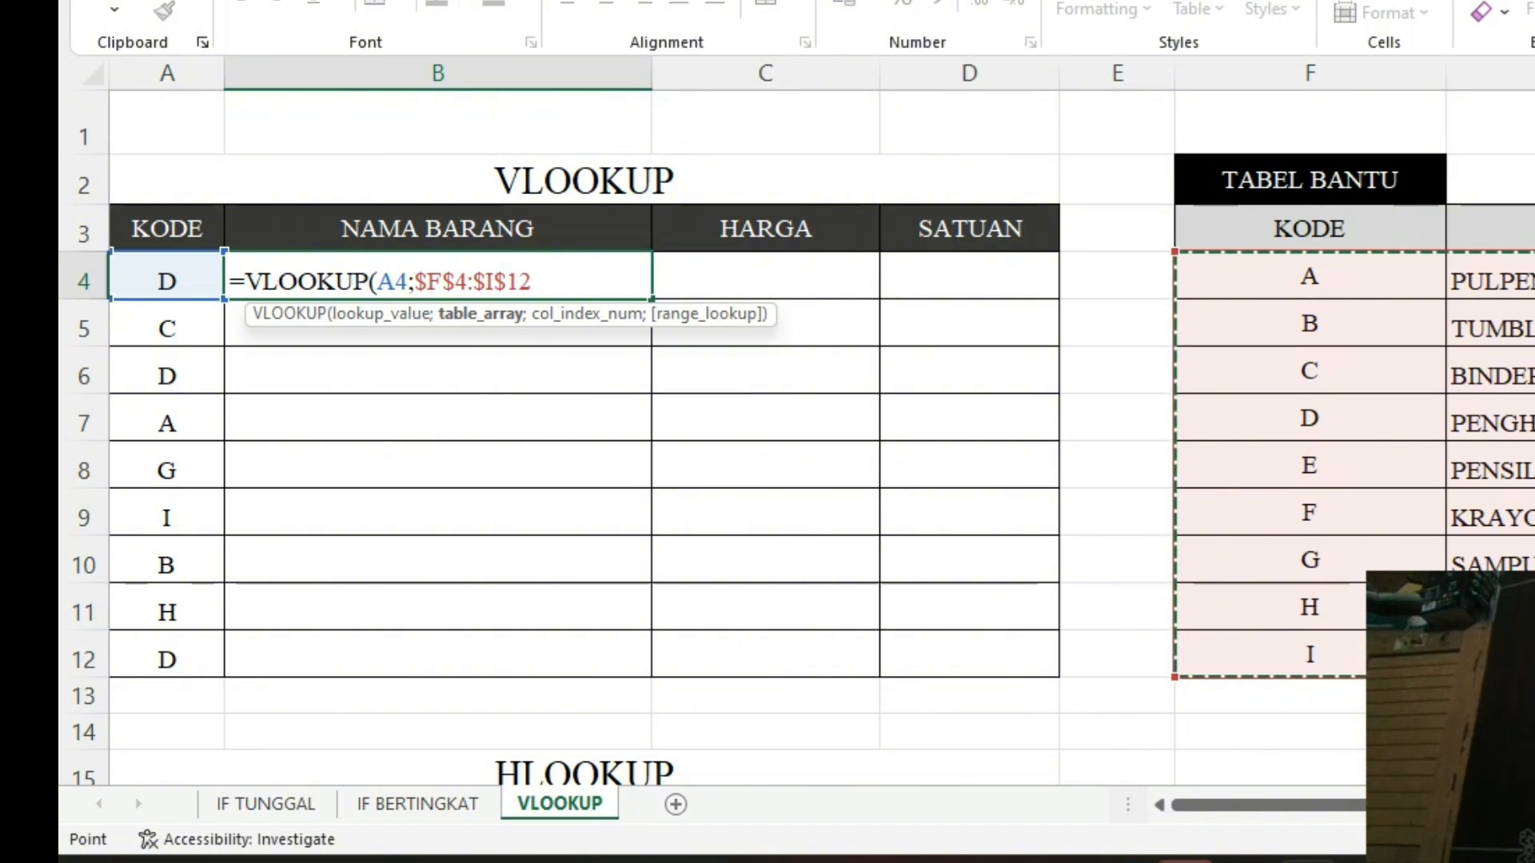
pyautogui.write(';')
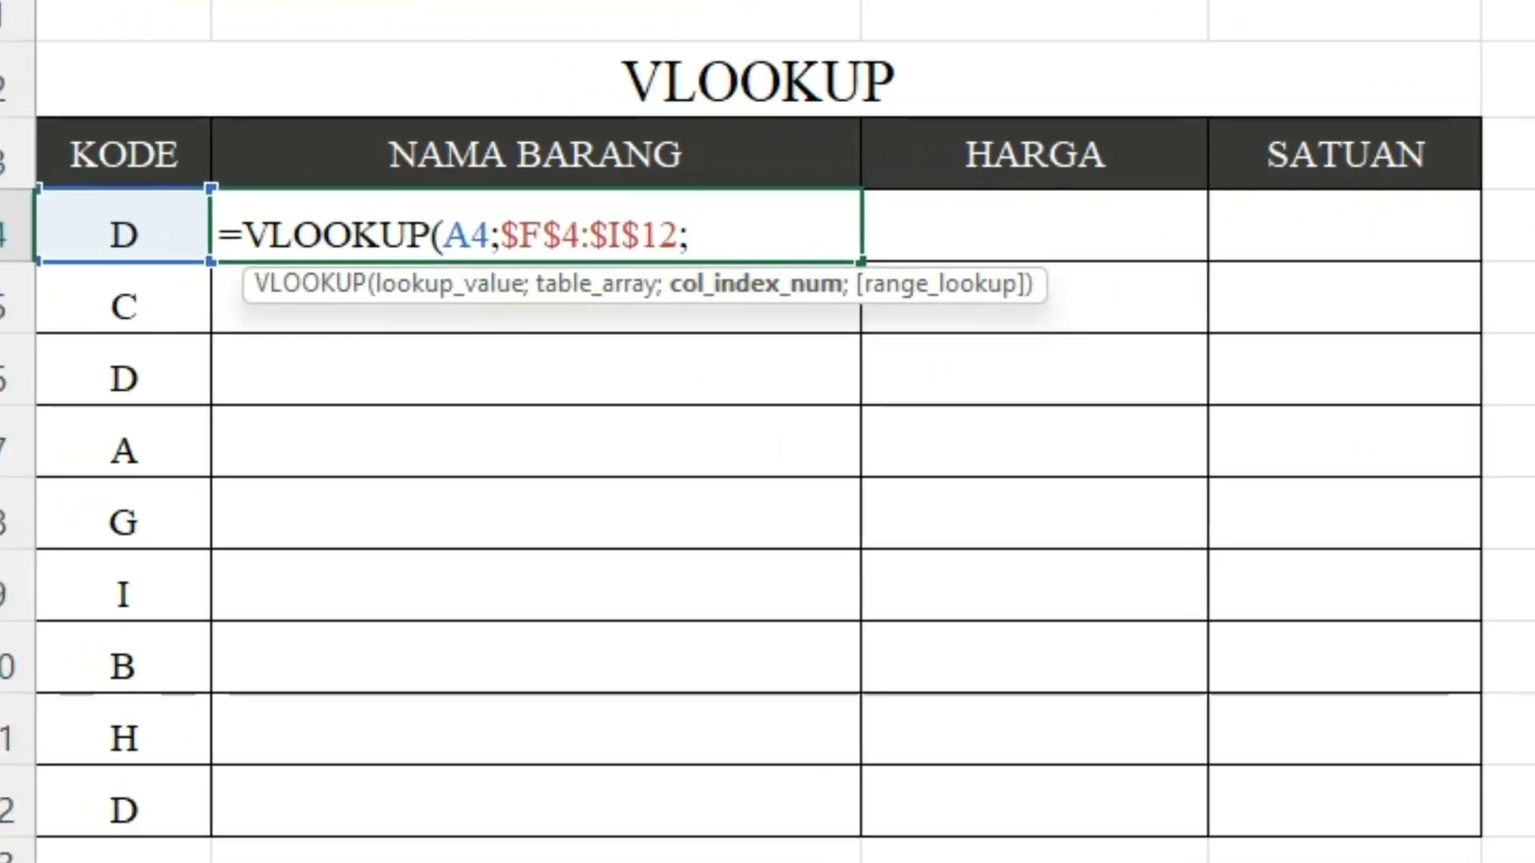
# Complete the B4 formula with column index 2 and an exact match (FALSE), and return to the cell
pyautogui.write('2;')
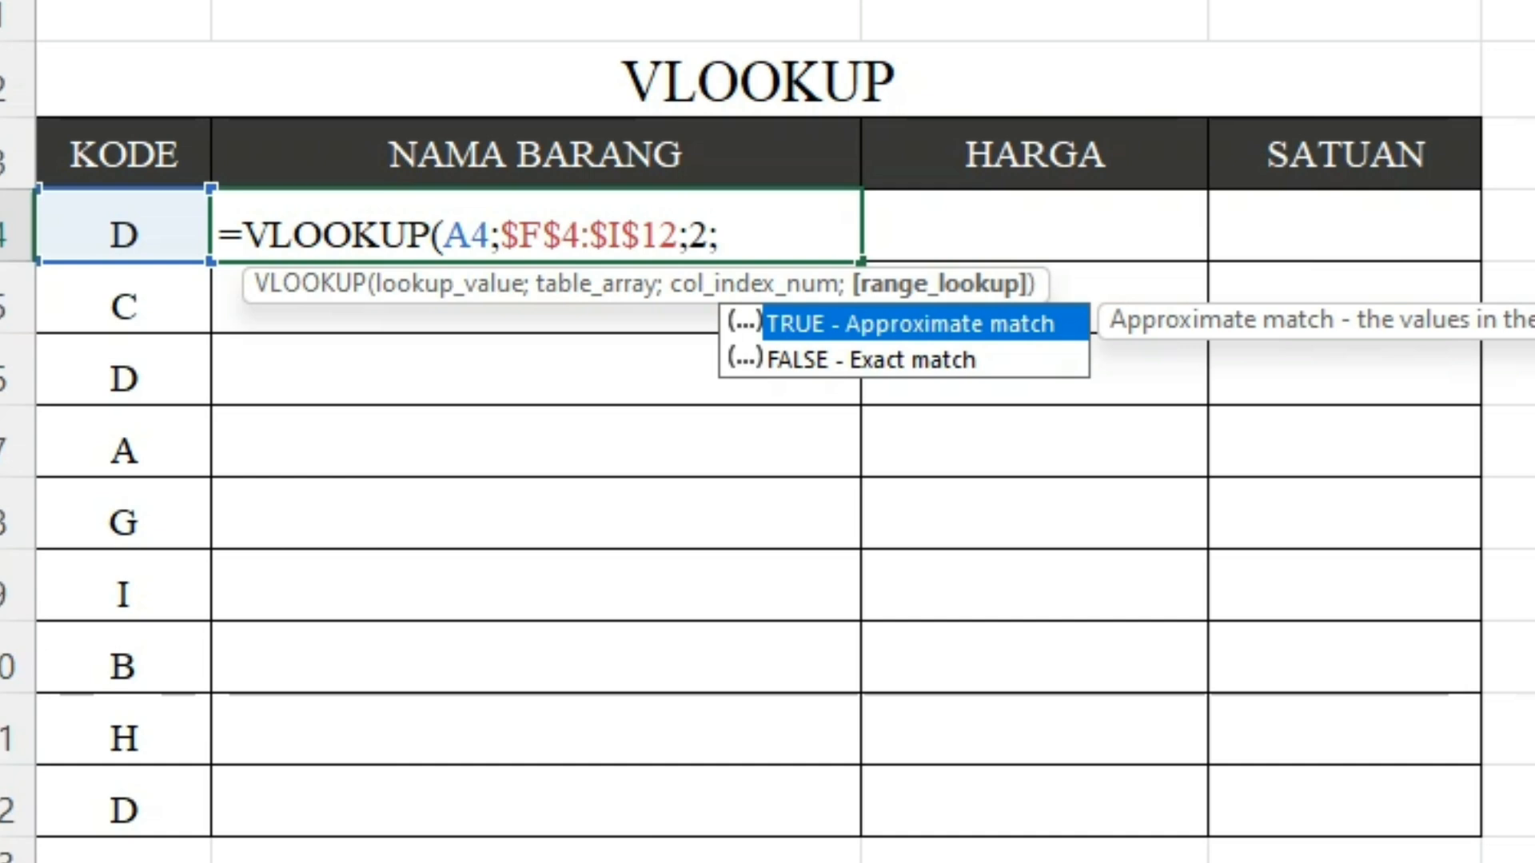
pyautogui.write('FALSE')
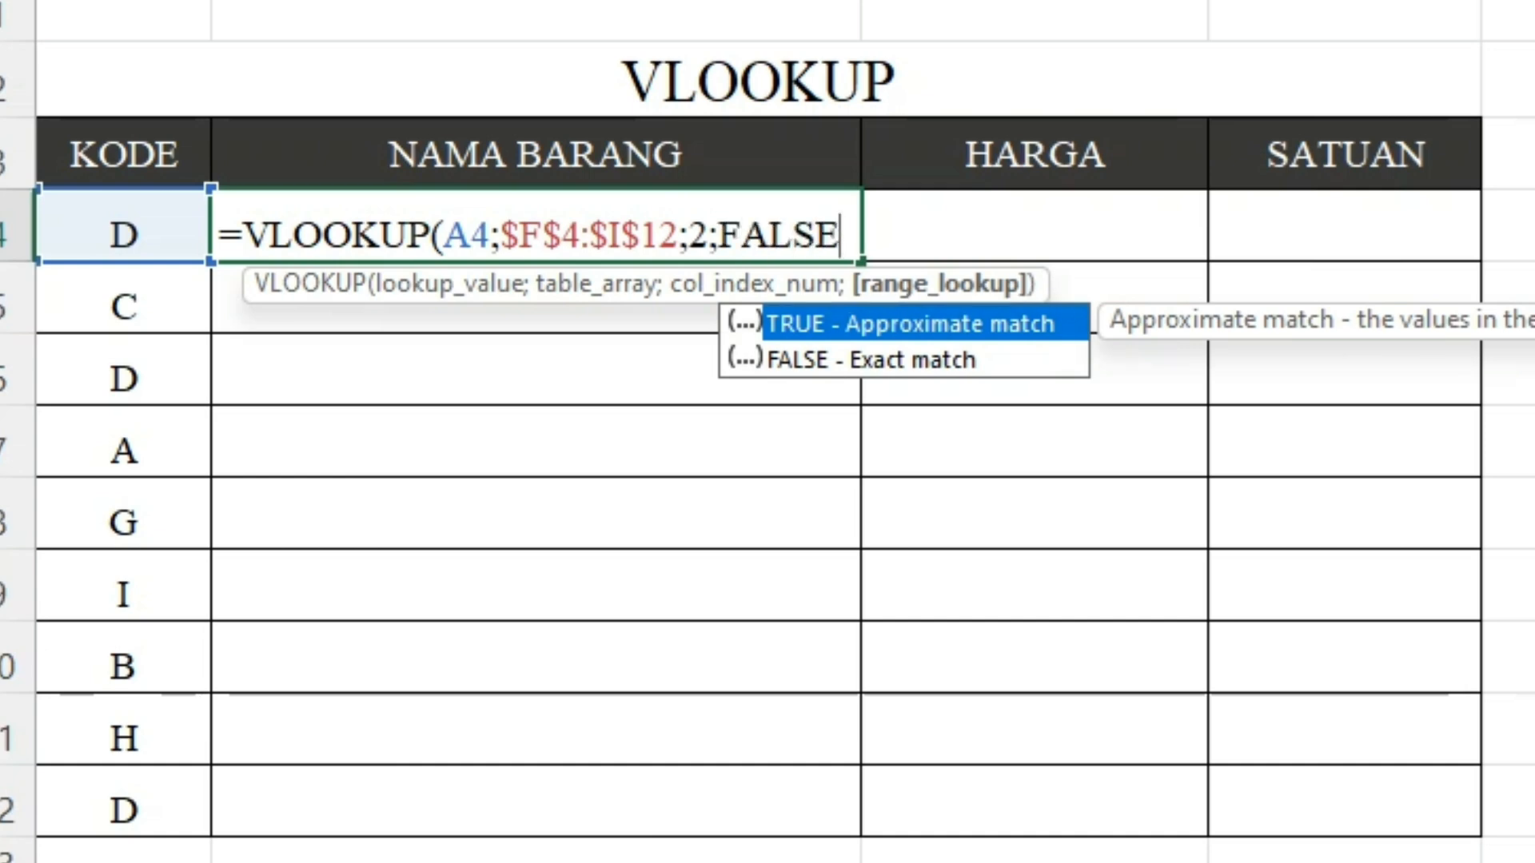
pyautogui.write(')')
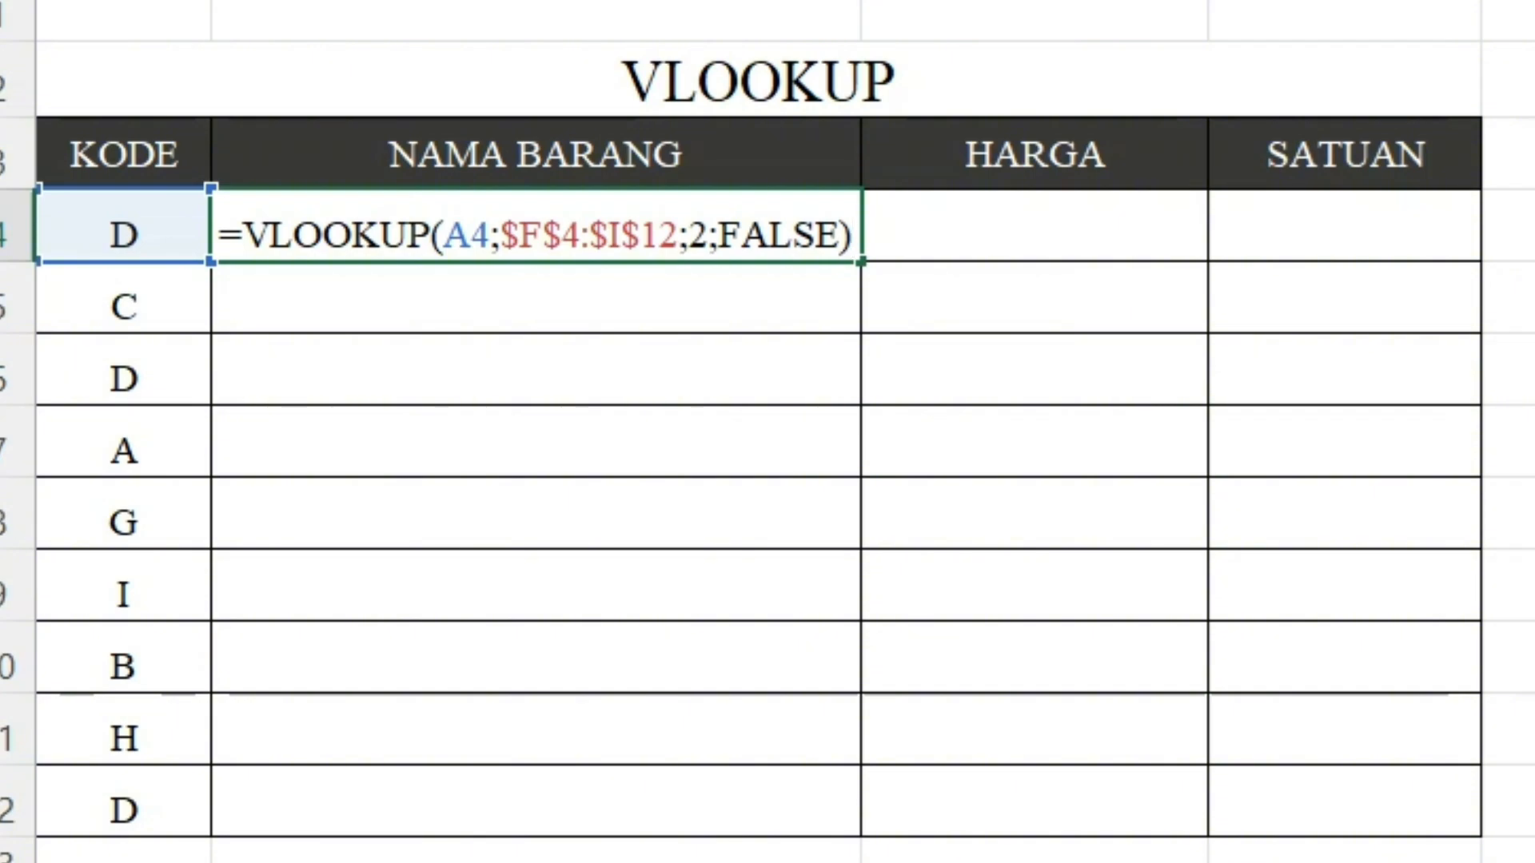
pyautogui.press('Return')
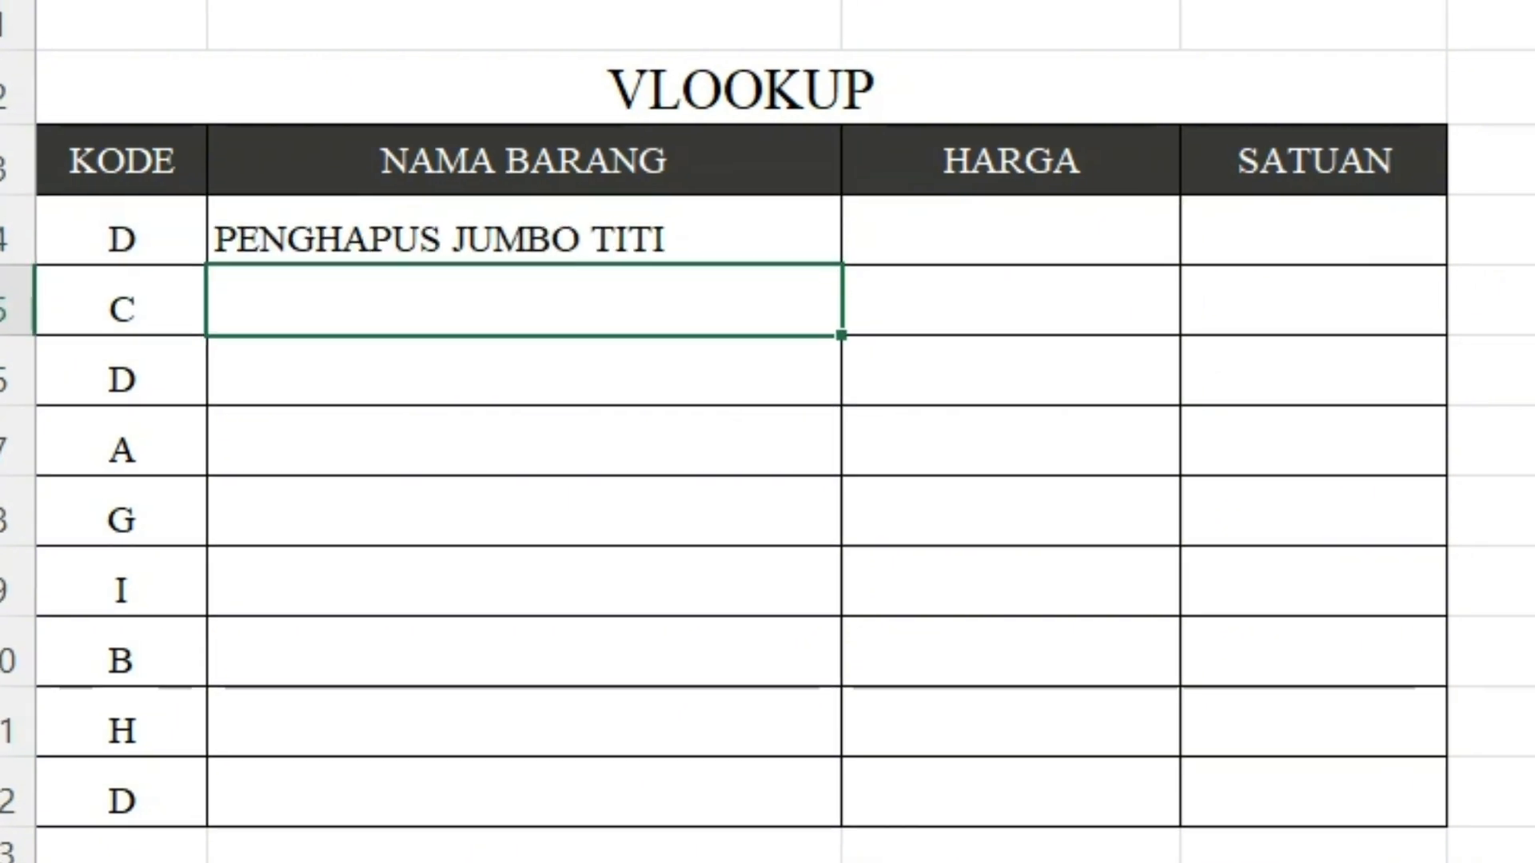
pyautogui.press('Up')
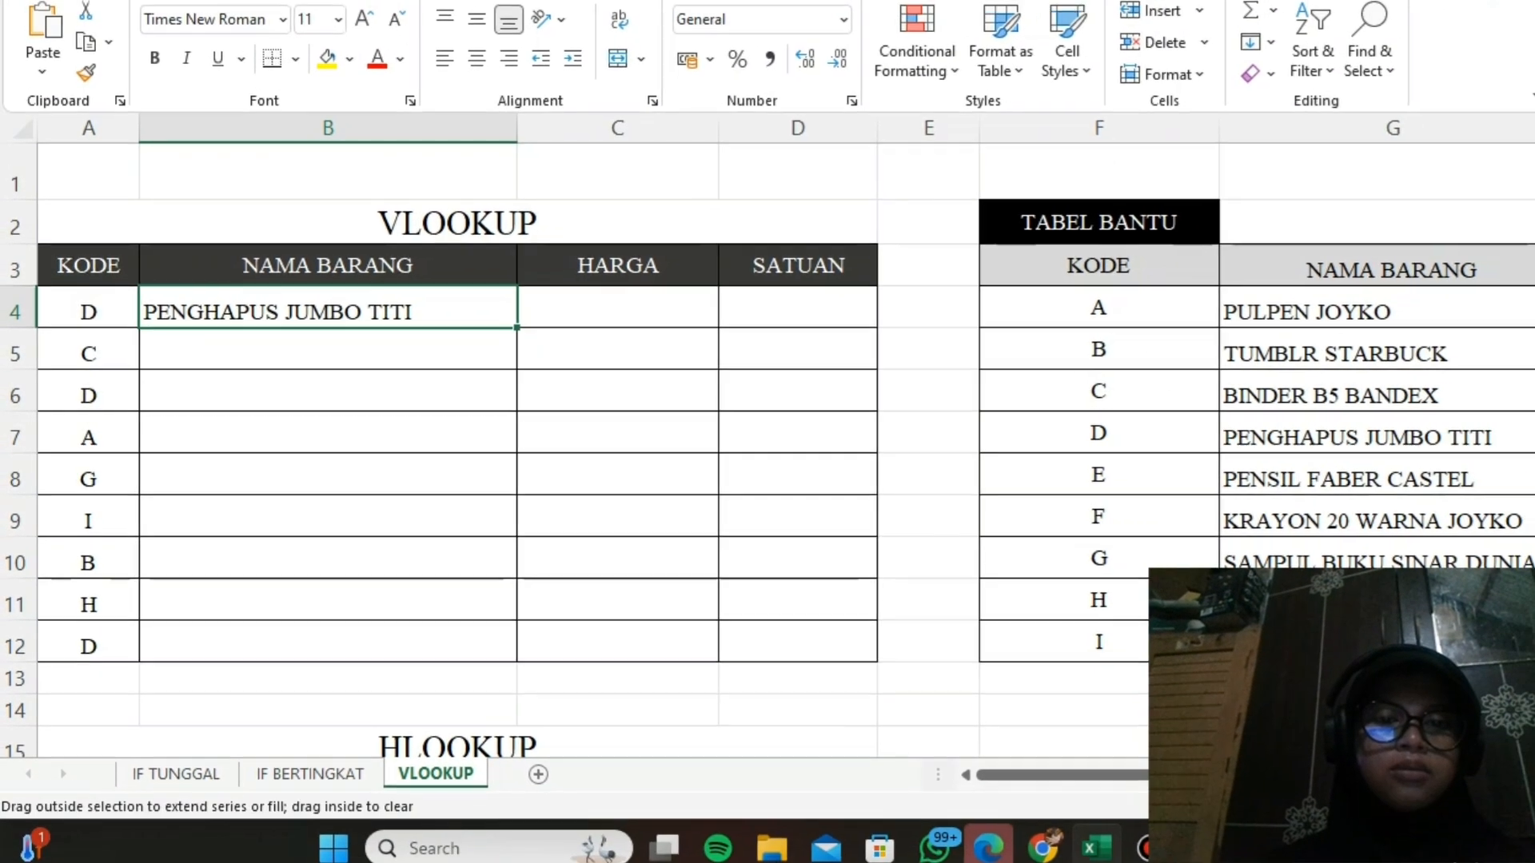
# Fill the B4 lookup formula down the NAMA BARANG column to B12 and check the filled cells
pyautogui.doubleClick(576, 317)
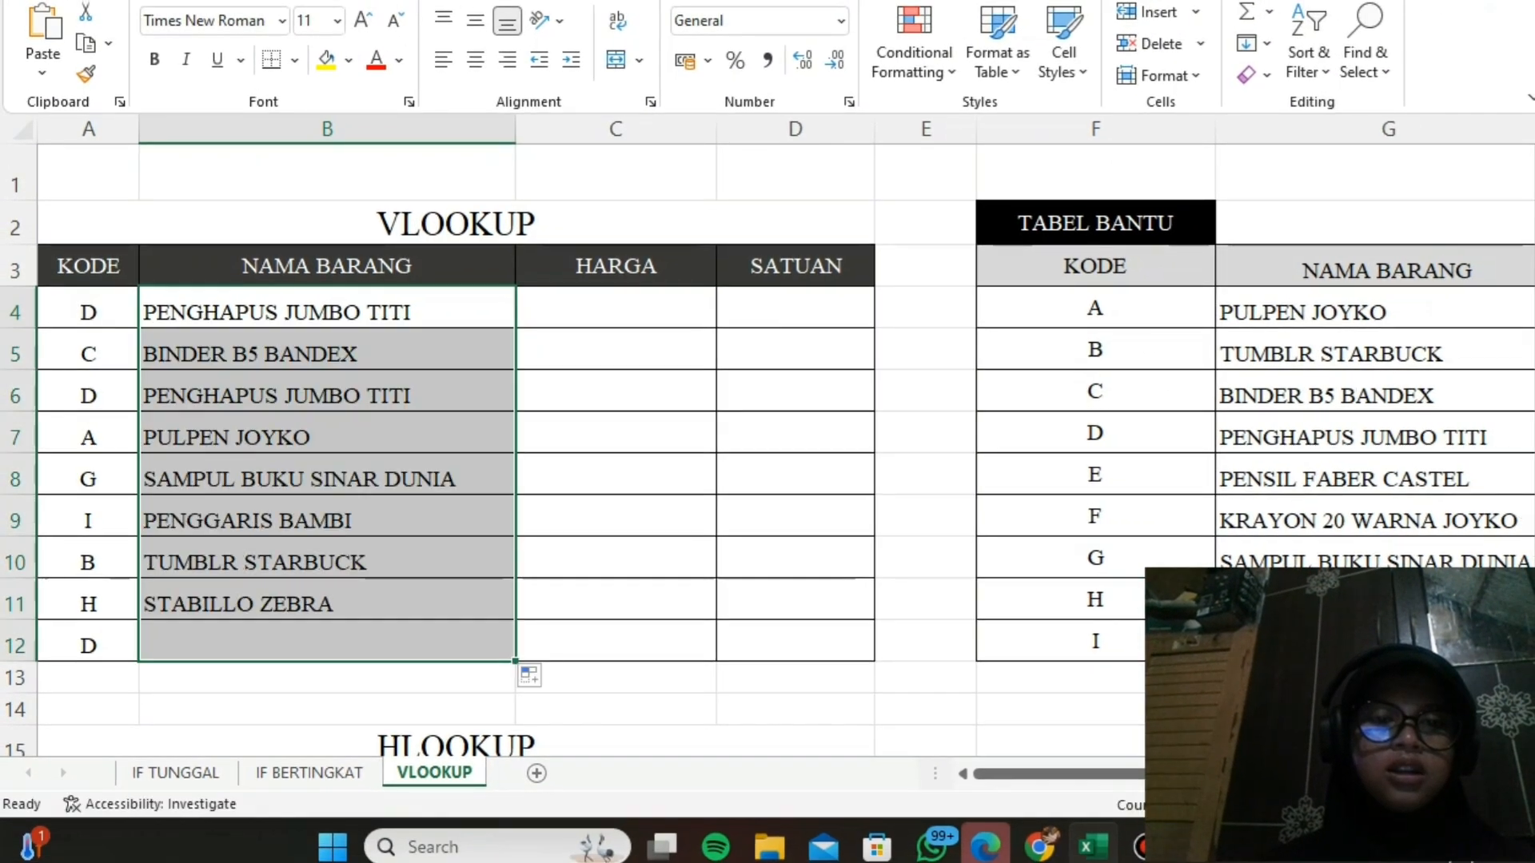
pyautogui.click(327, 677)
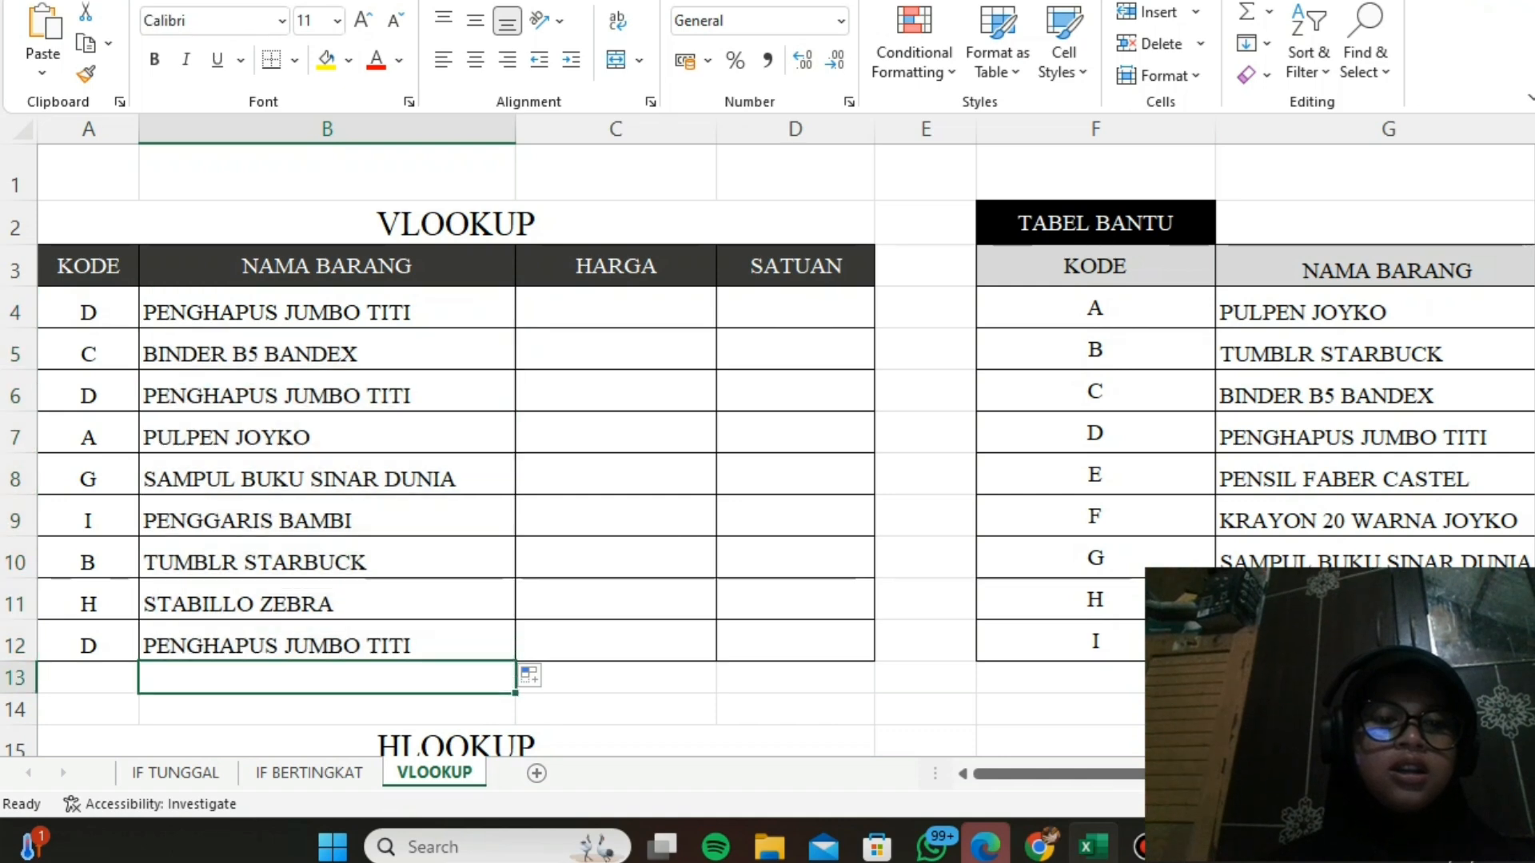
pyautogui.click(327, 349)
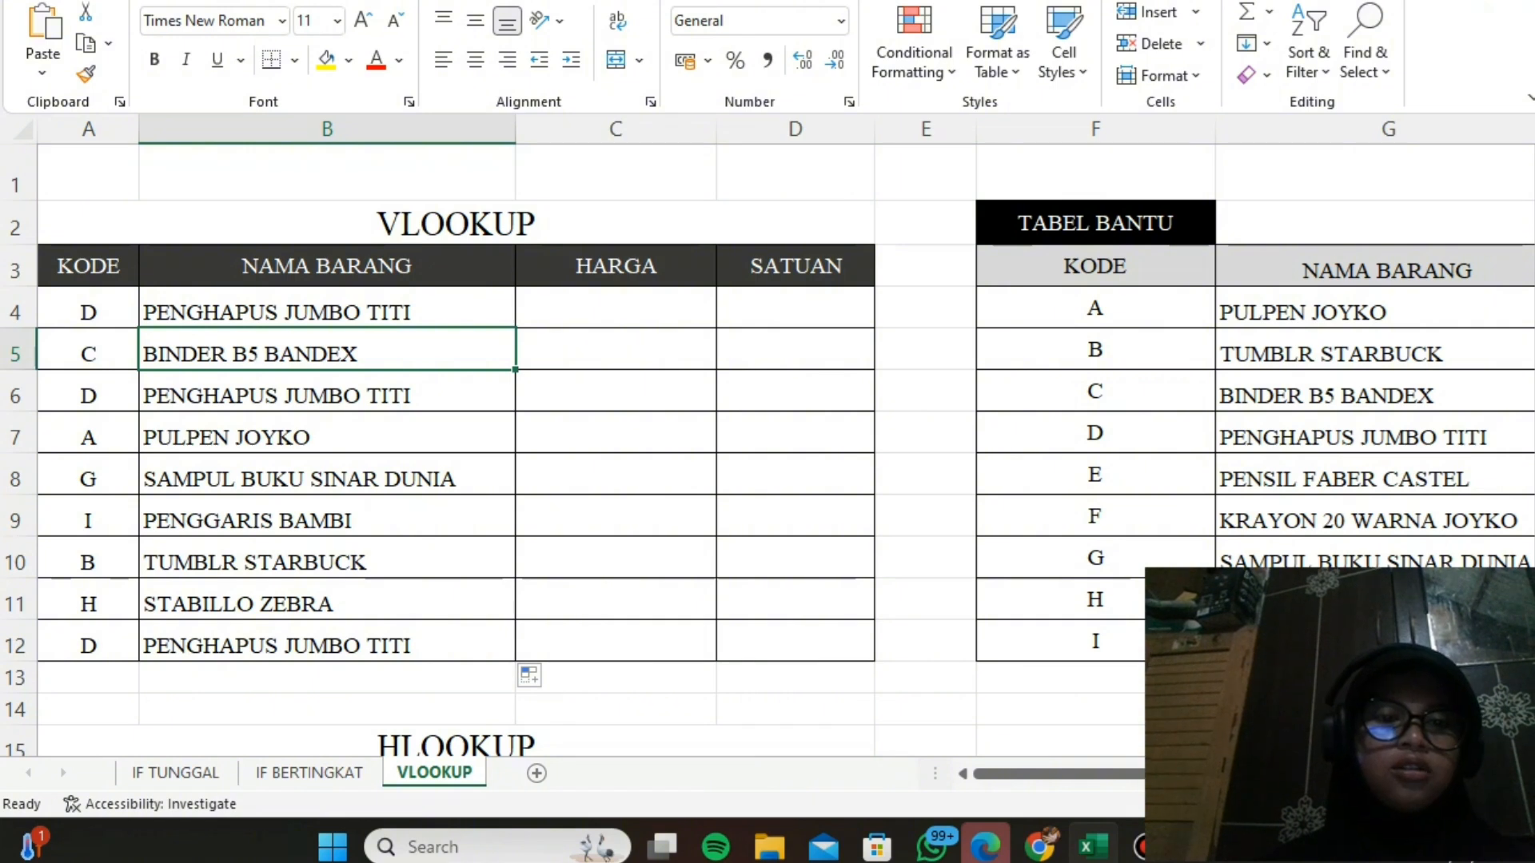
pyautogui.click(327, 432)
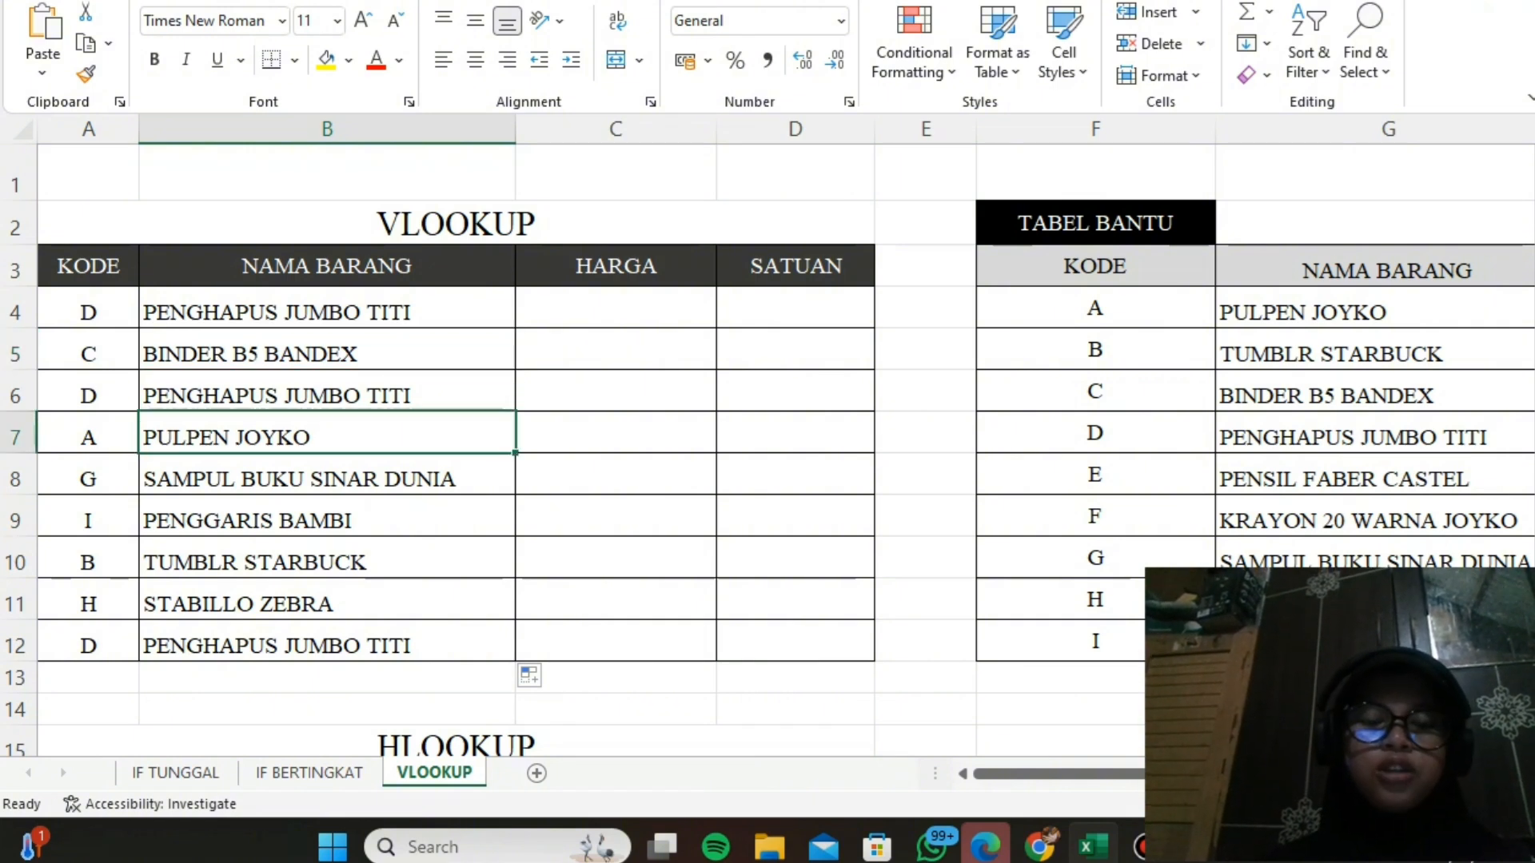
# Review the column index in B4's formula against TABEL BANTU and copy the full formula text, leaving B4 unchanged
pyautogui.click(615, 307)
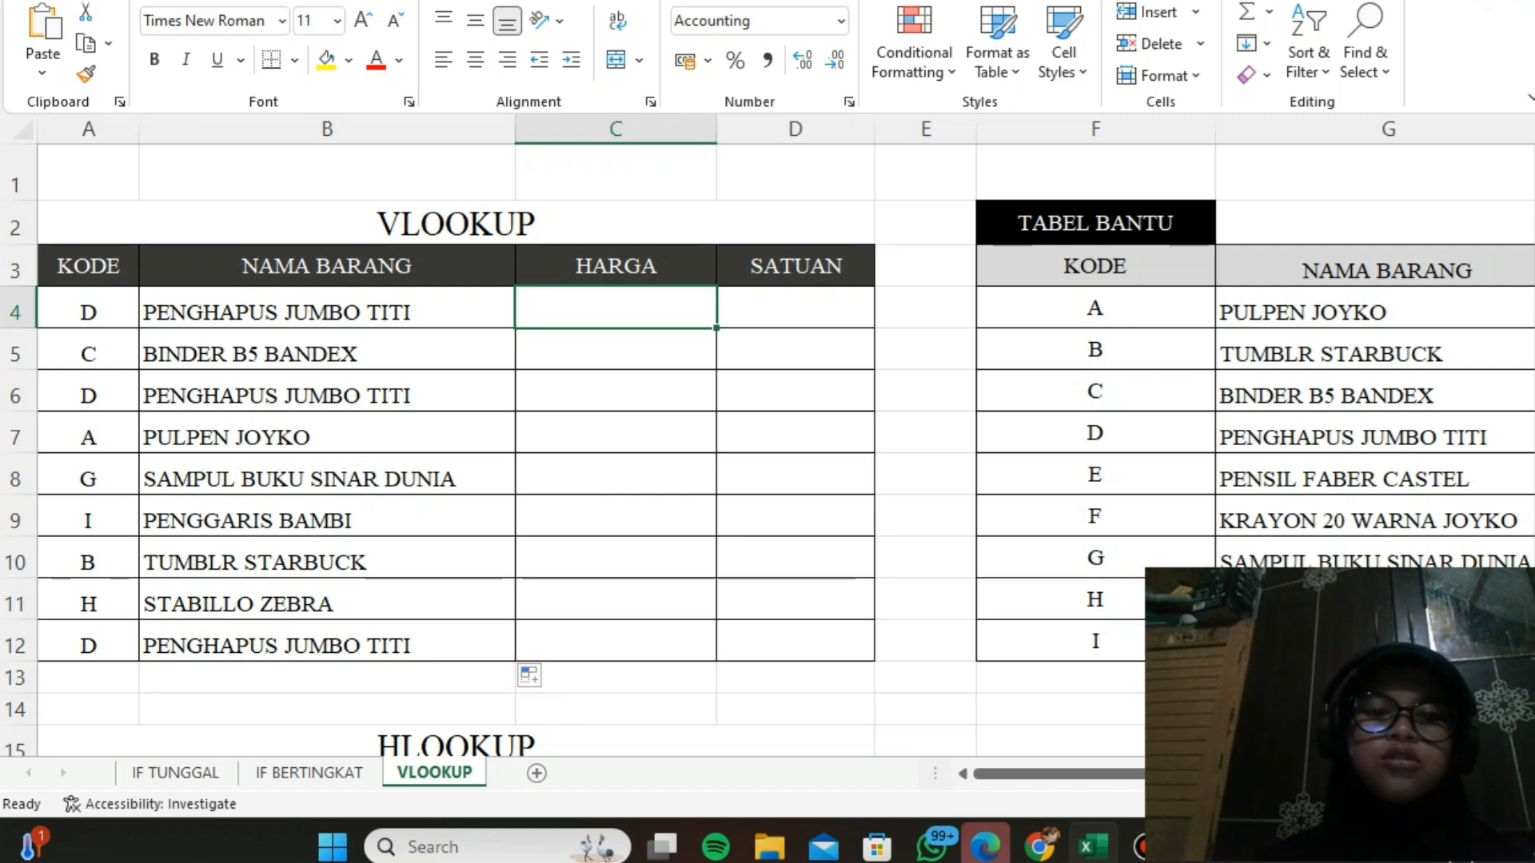
pyautogui.doubleClick(446, 313)
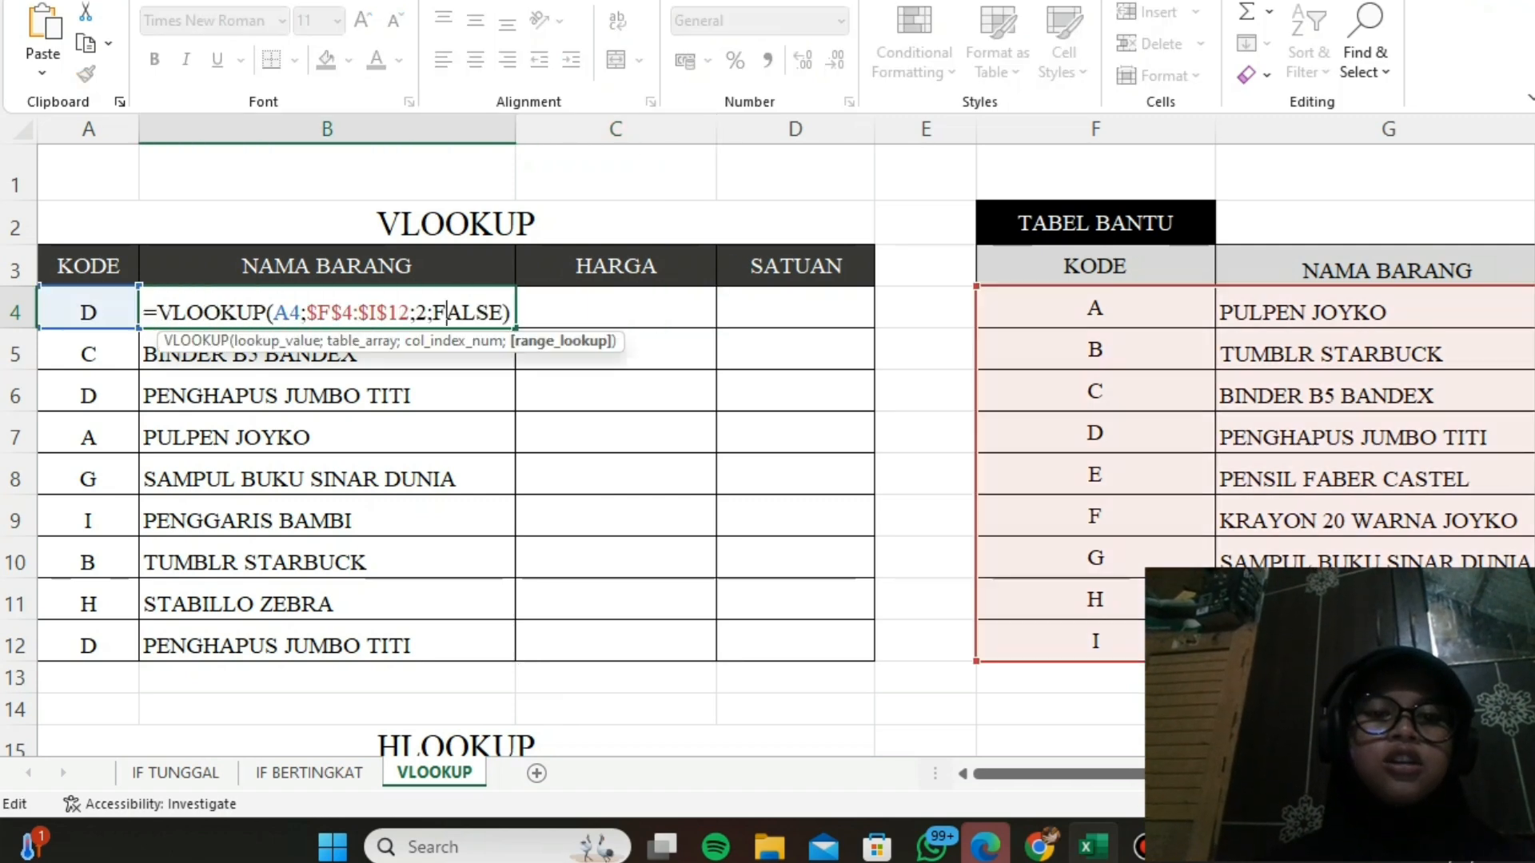
pyautogui.click(510, 313)
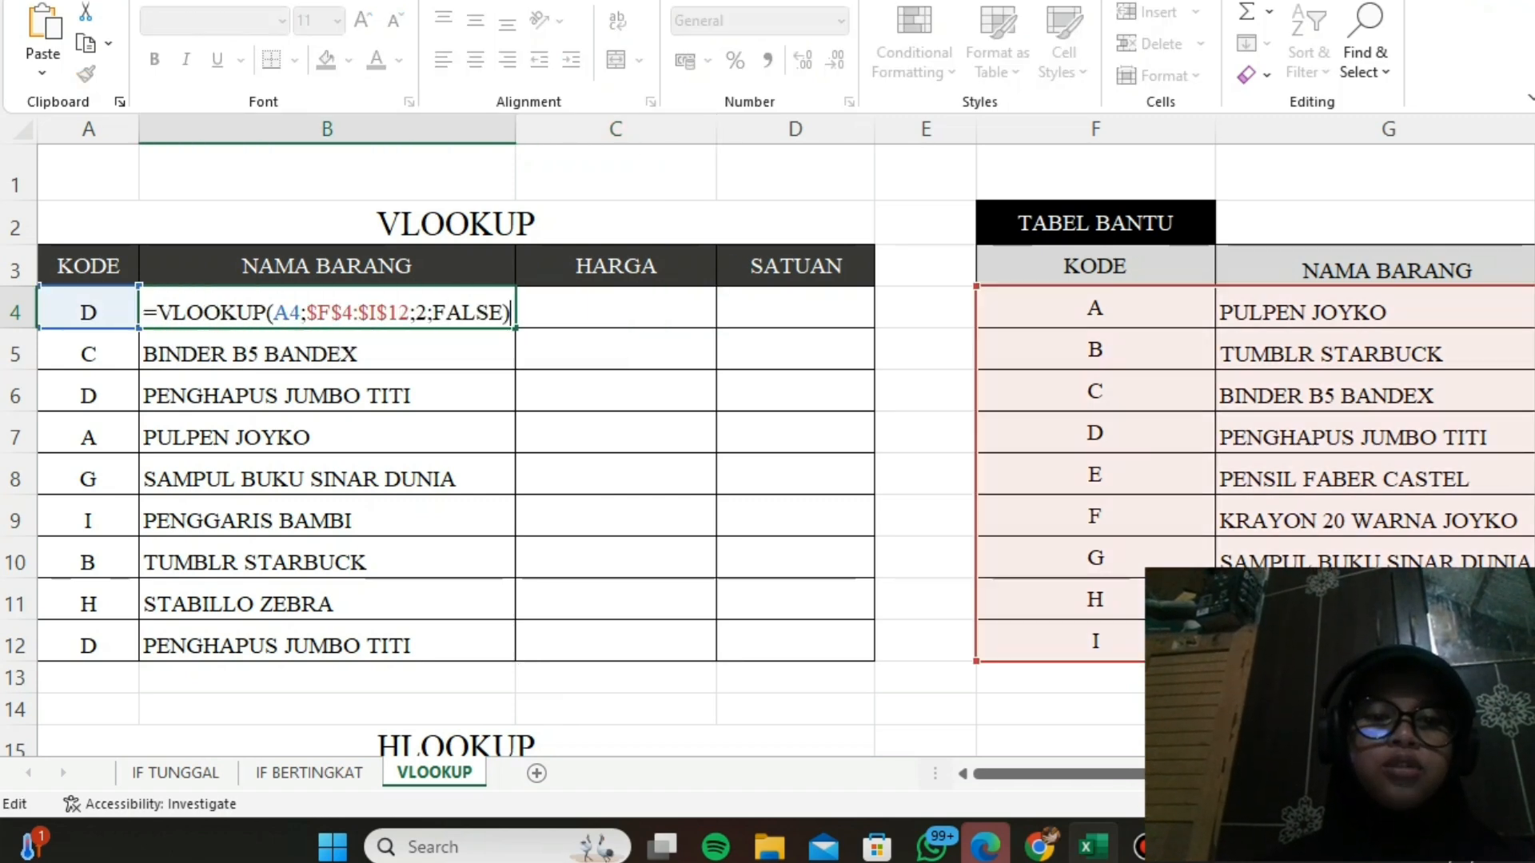
pyautogui.moveTo(415, 313); pyautogui.dragTo(427, 313)
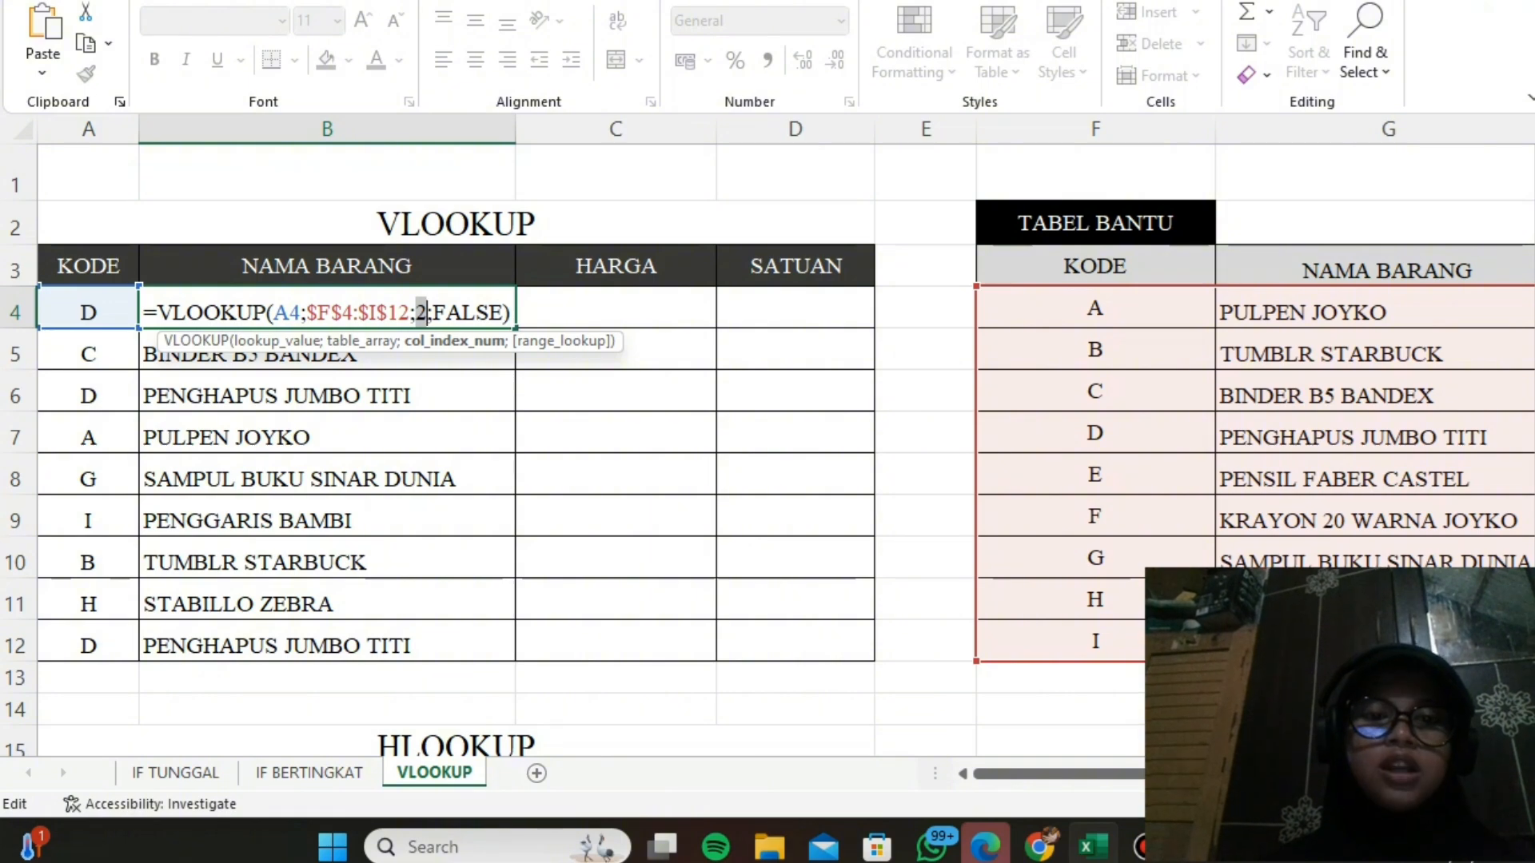
pyautogui.hscroll(3, 767, 431)
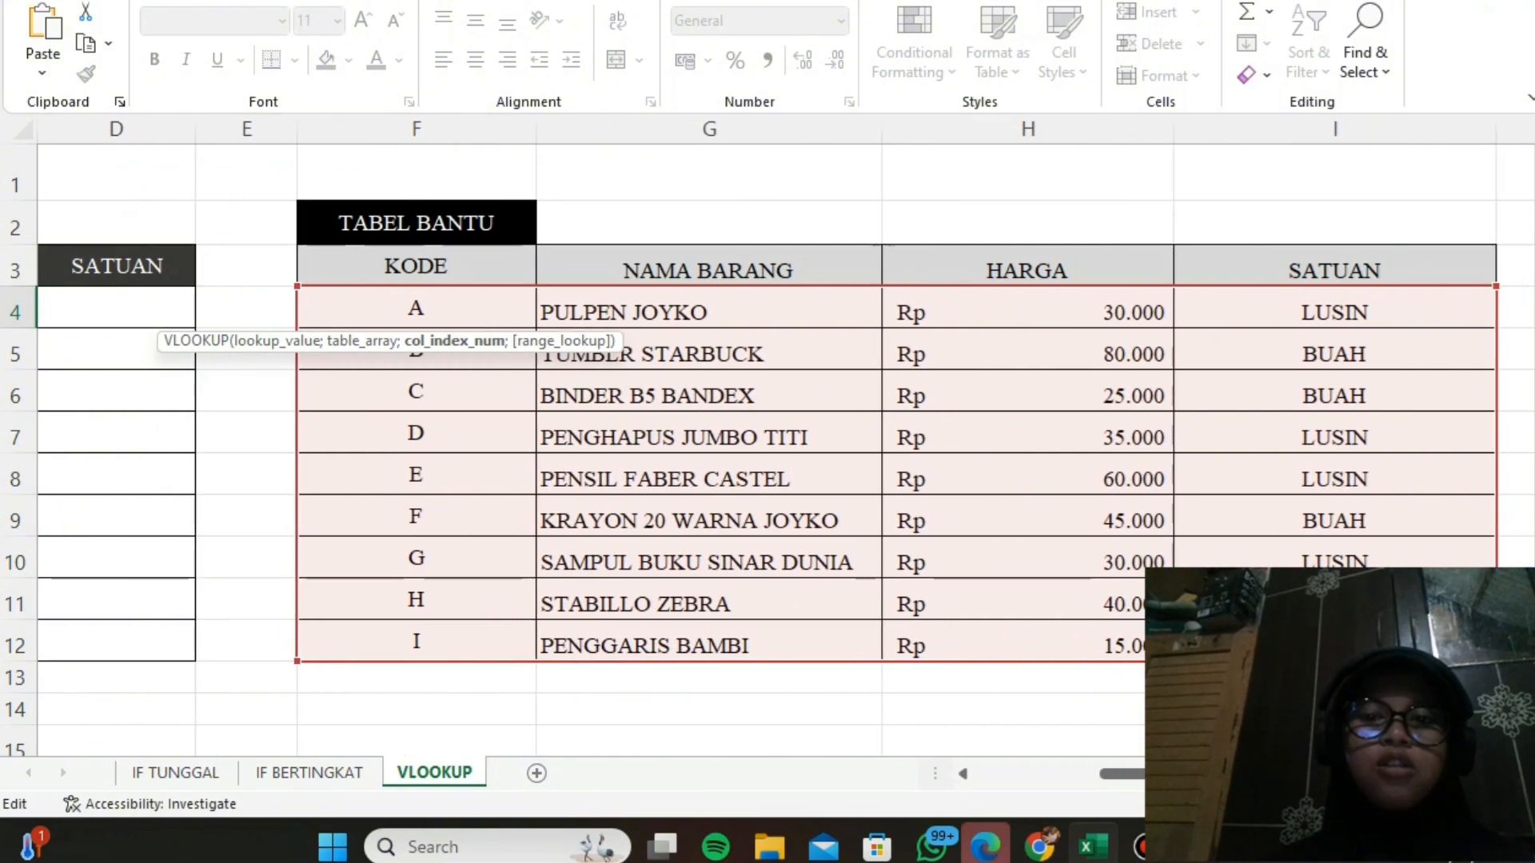
pyautogui.hscroll(-4, 421, 339)
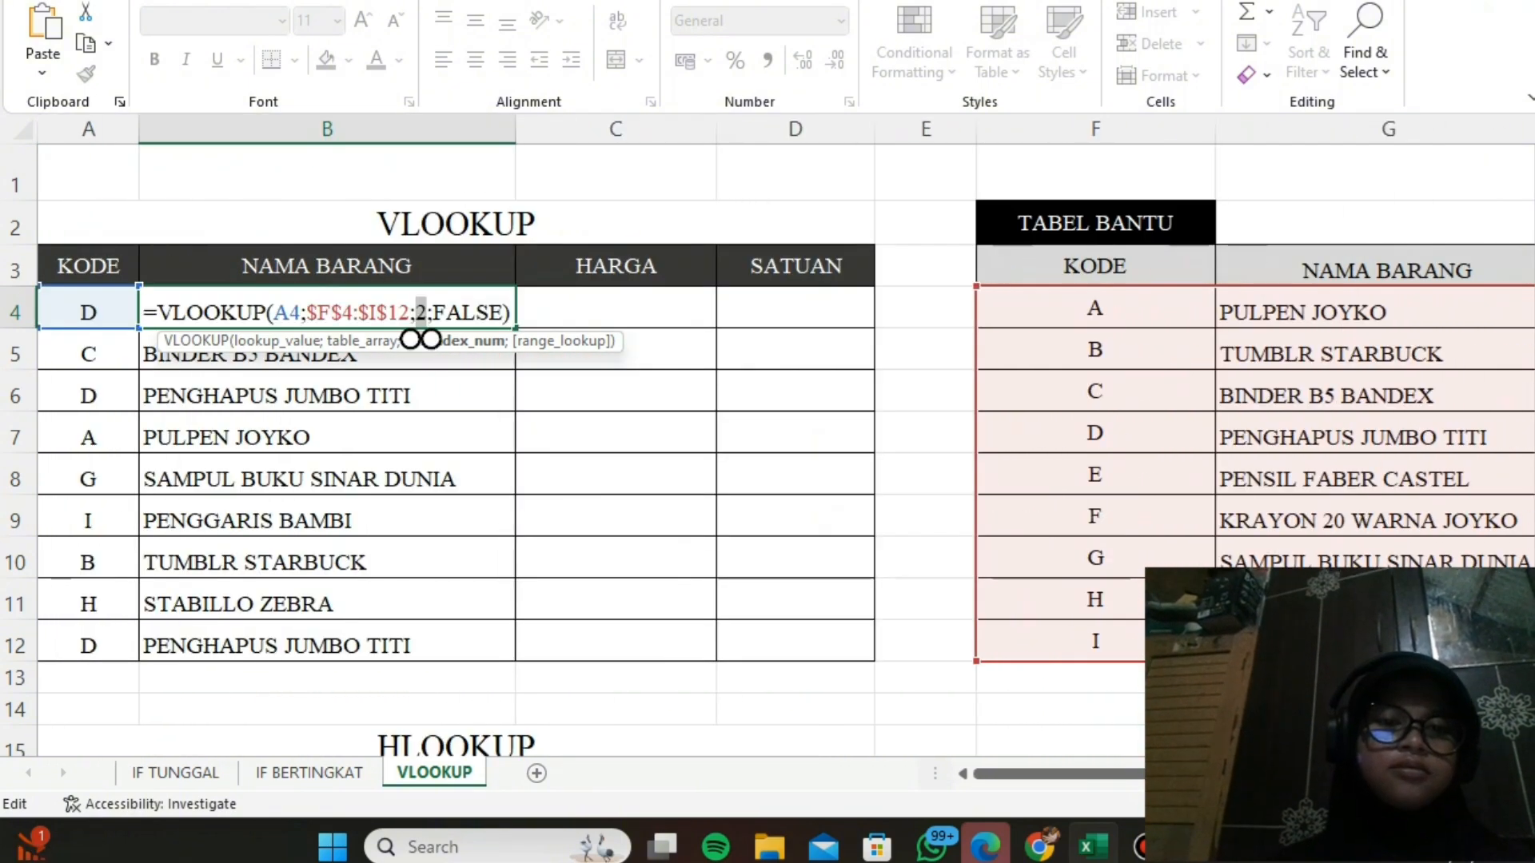
pyautogui.moveTo(511, 311); pyautogui.dragTo(143, 312)
pyautogui.hotkey('ctrl', 'c')
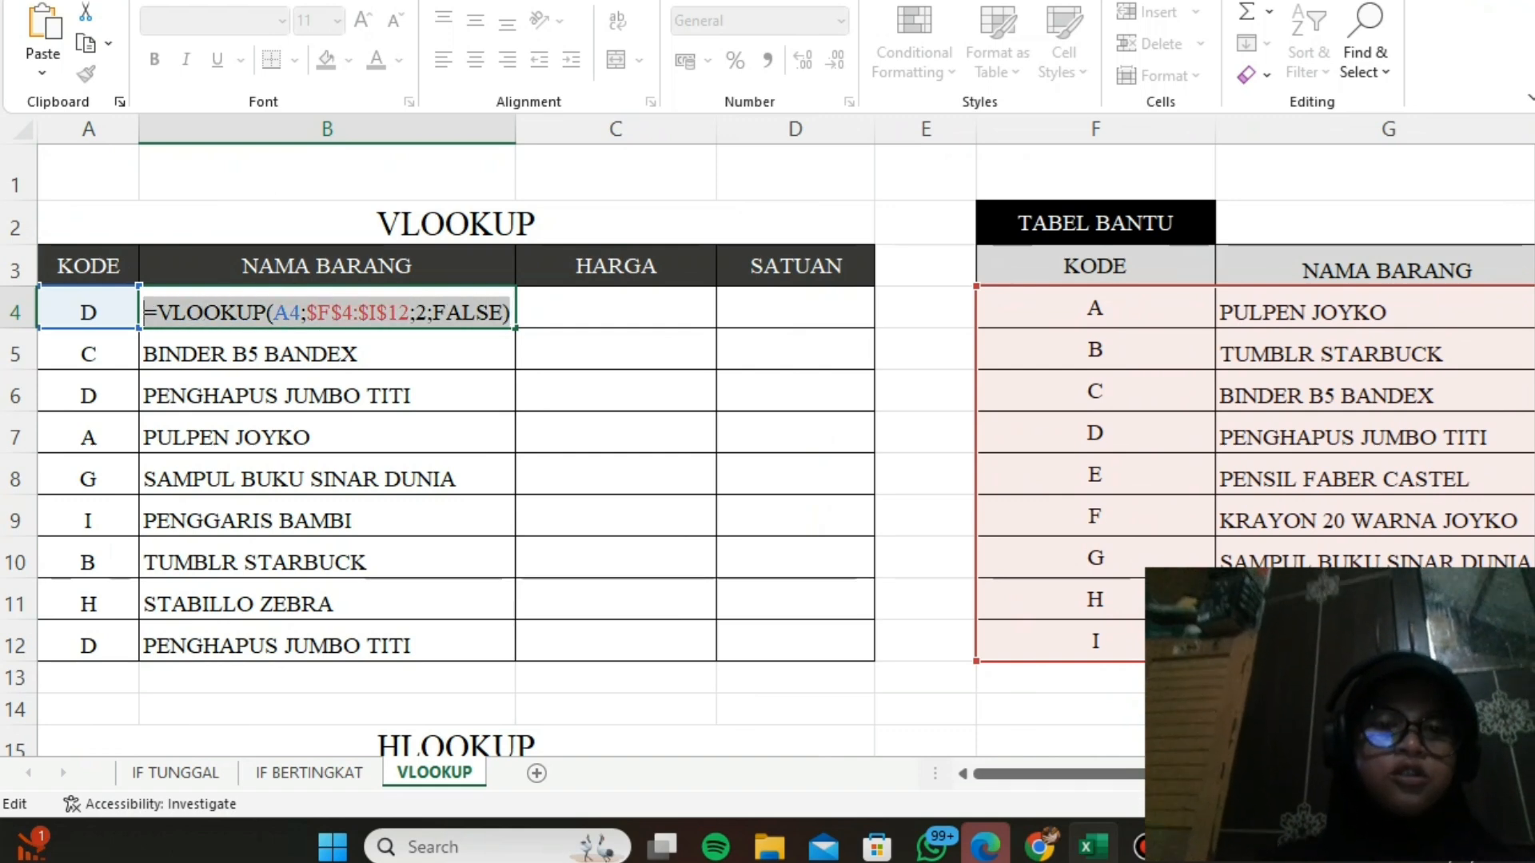
pyautogui.press('Escape')
# Paste the copied VLOOKUP formula into C4 under HARGA and set its column index to 3
pyautogui.doubleClick(615, 309)
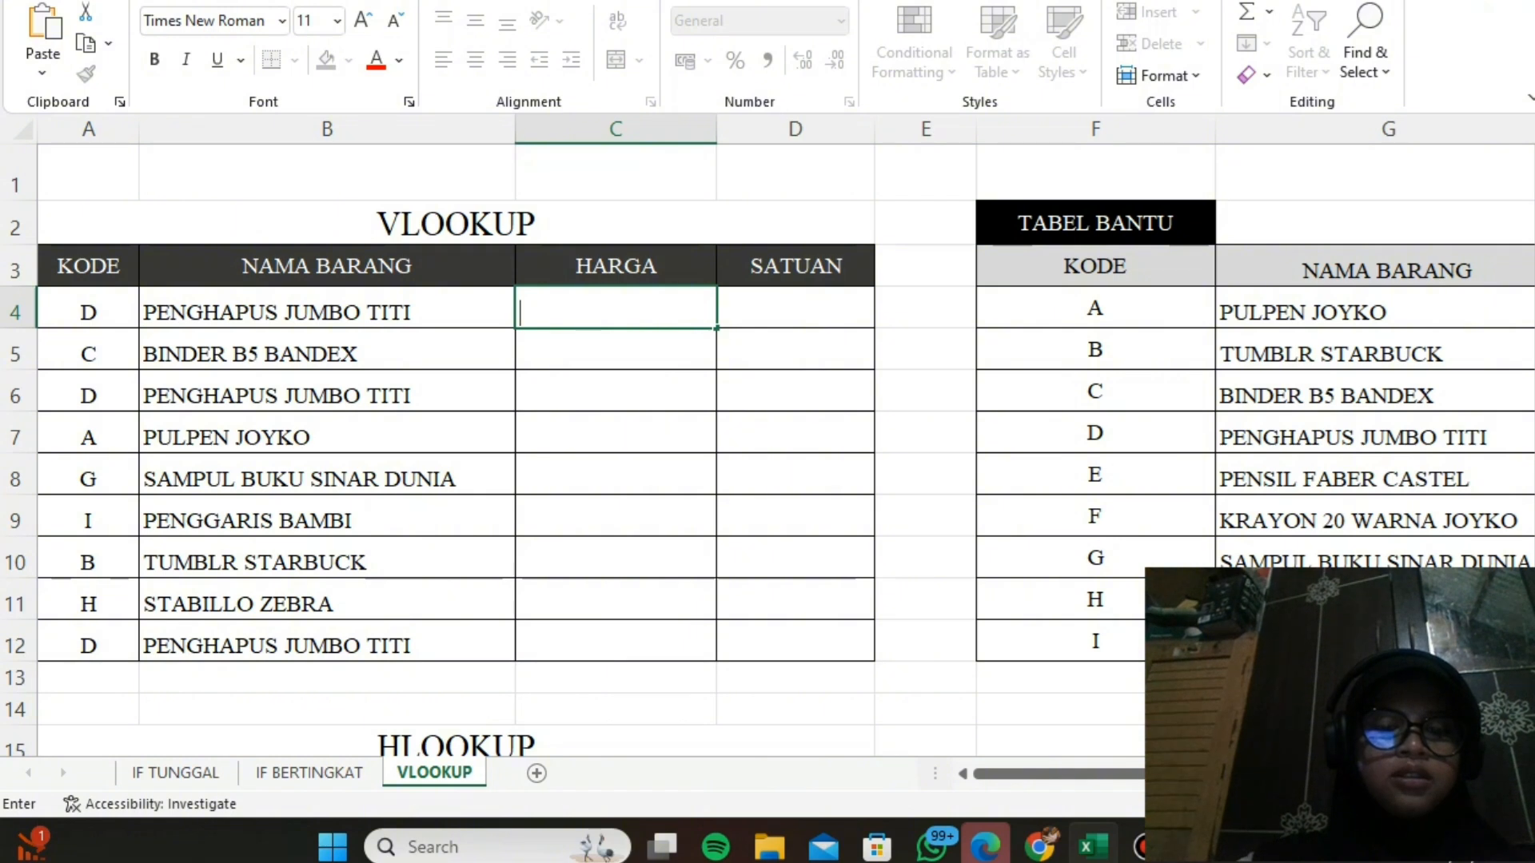
pyautogui.hotkey('ctrl', 'v')
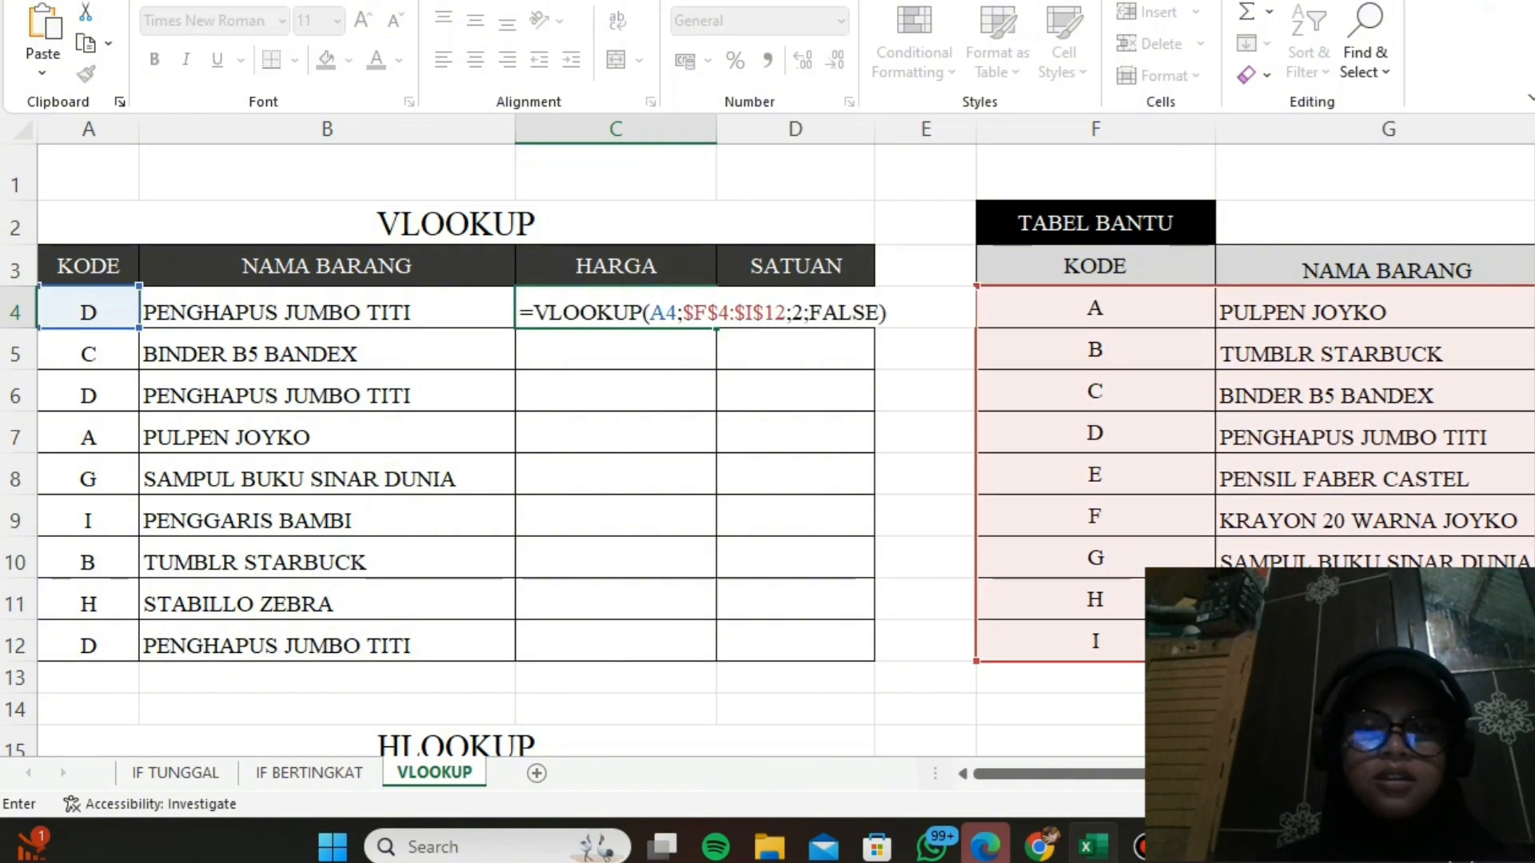
pyautogui.click(804, 313)
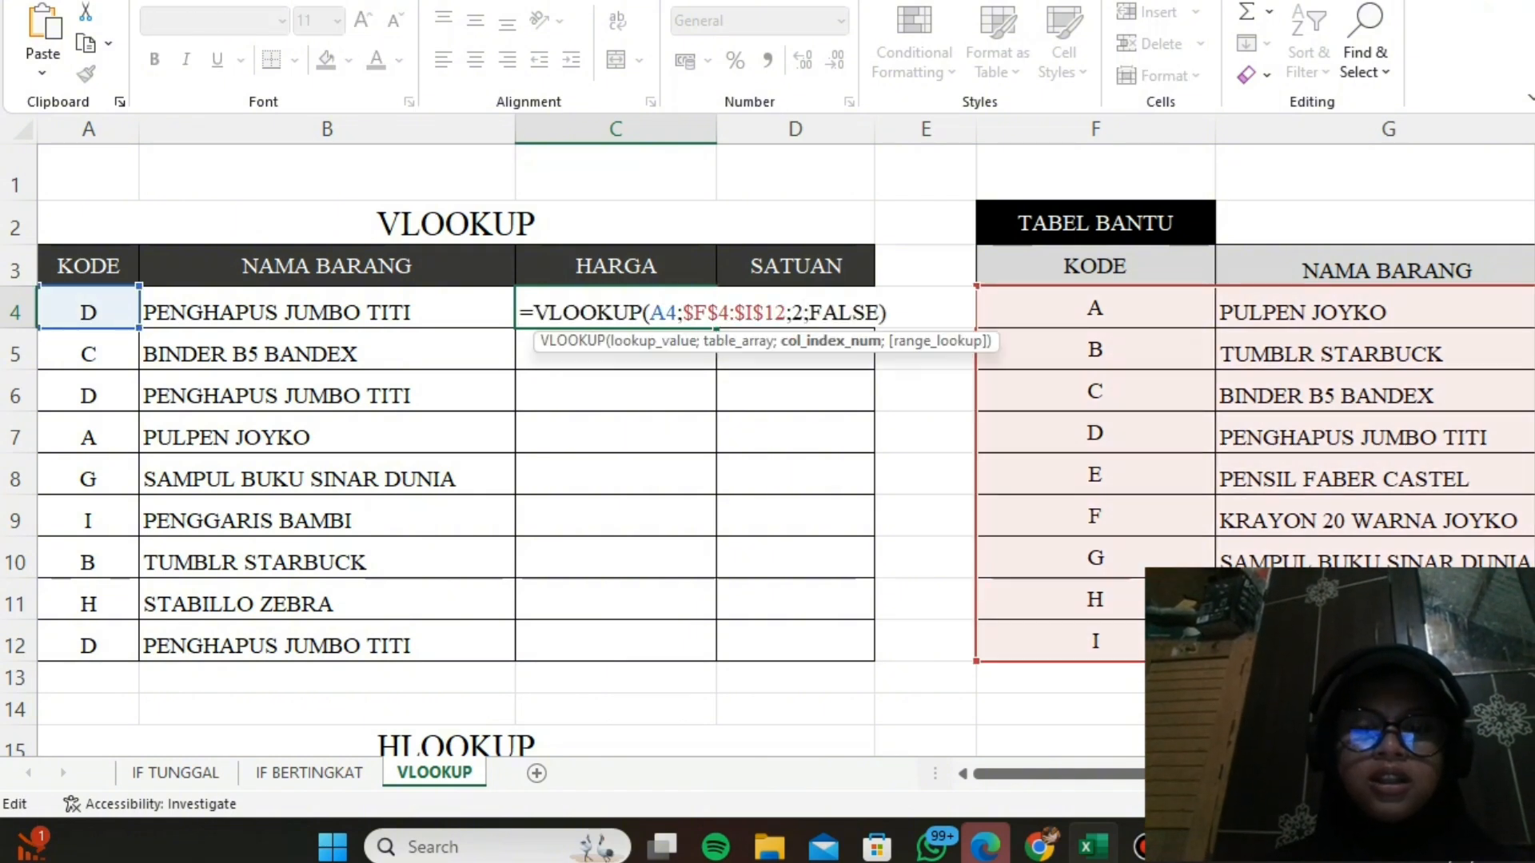
pyautogui.press('BackSpace')
pyautogui.write('3\\')
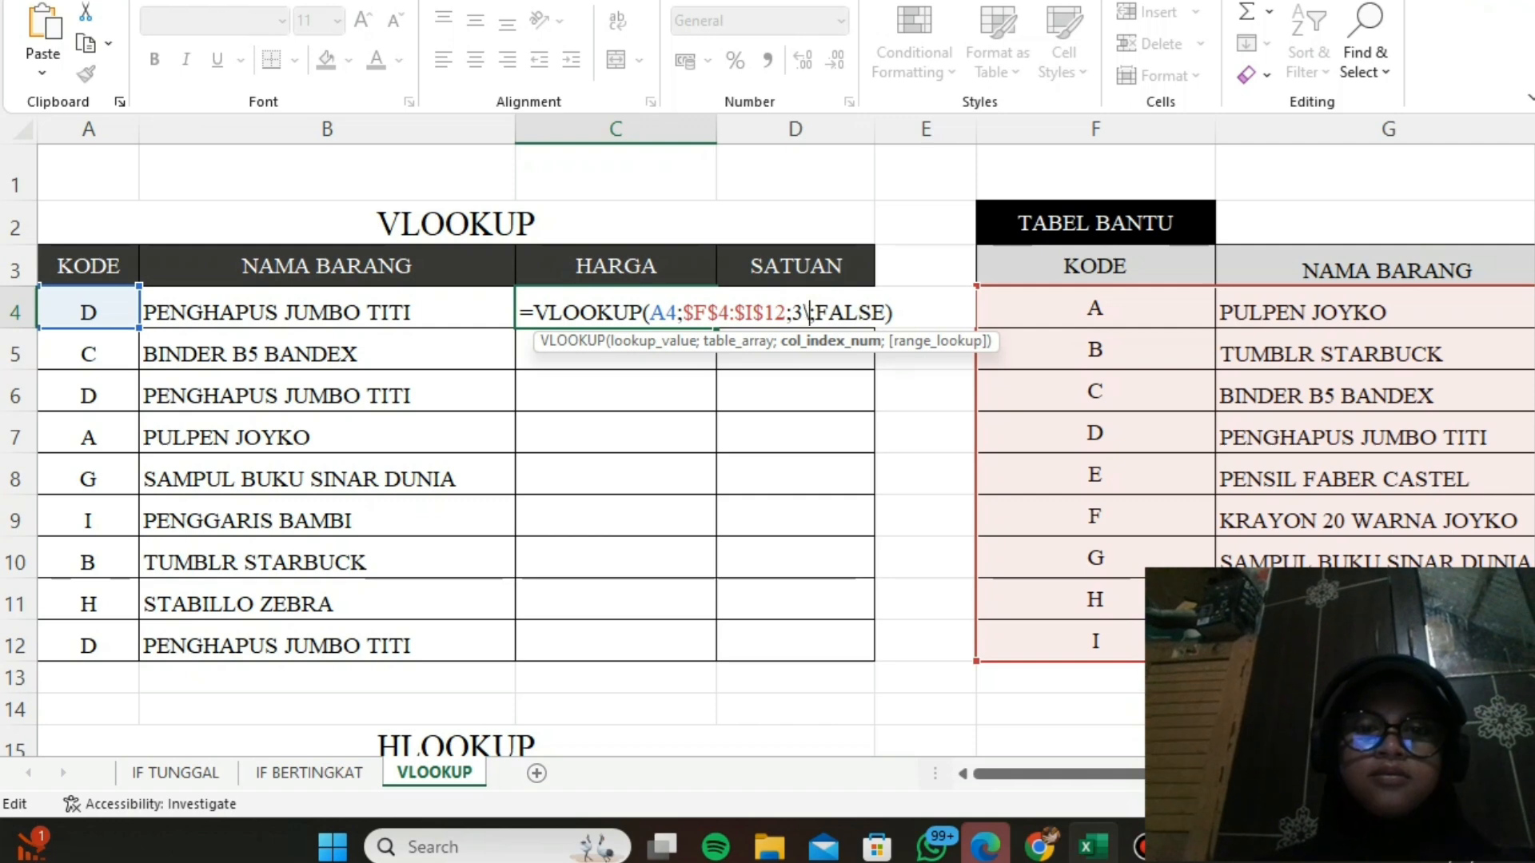
pyautogui.press('BackSpace')
pyautogui.press('Return')
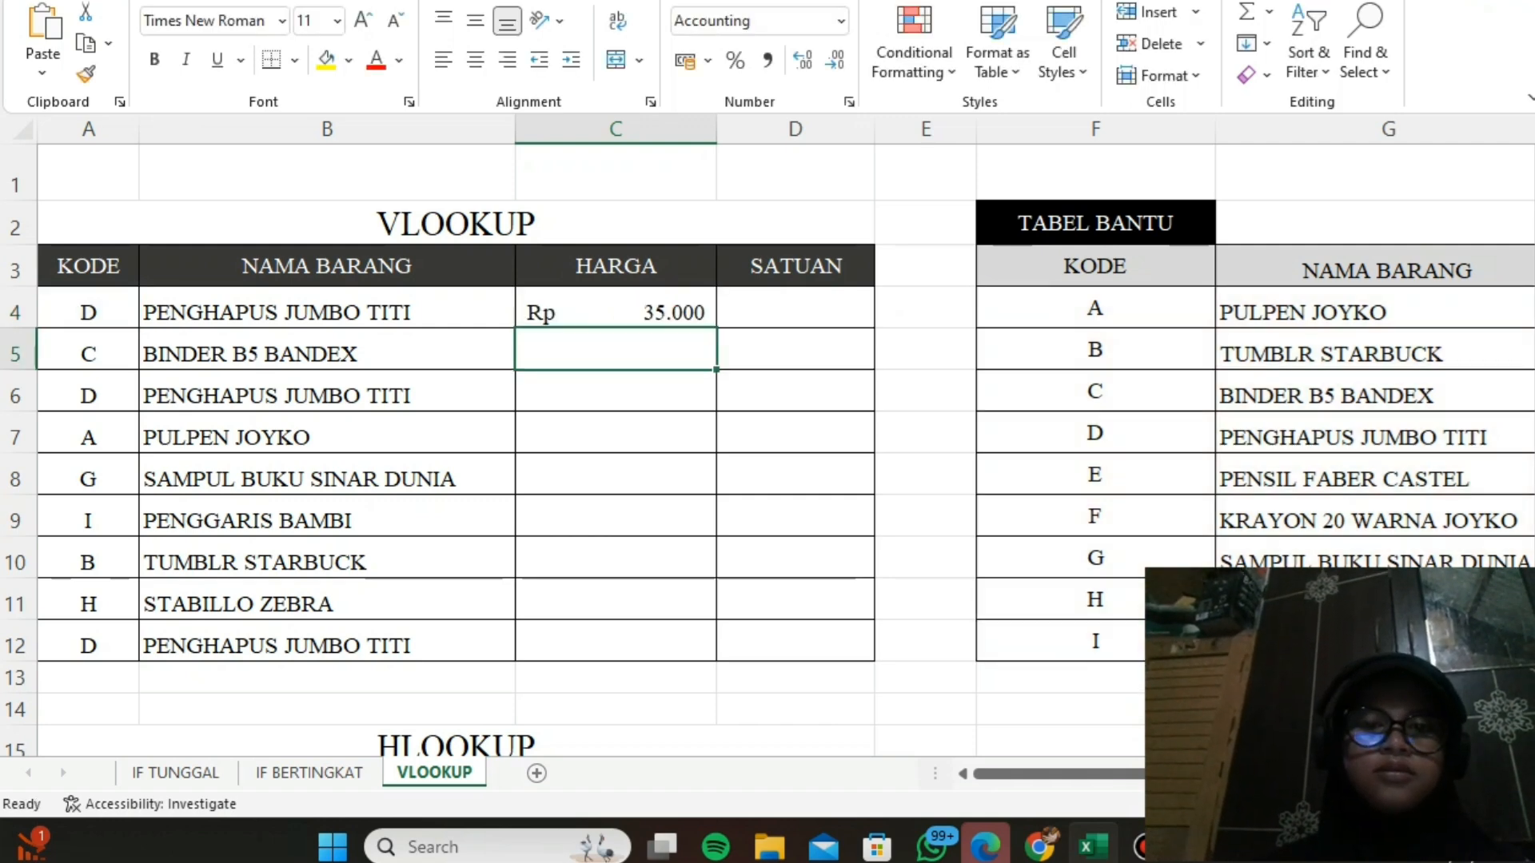
# Fill the C4 price formula down the HARGA column to C12
pyautogui.click(616, 309)
pyautogui.doubleClick(716, 328)
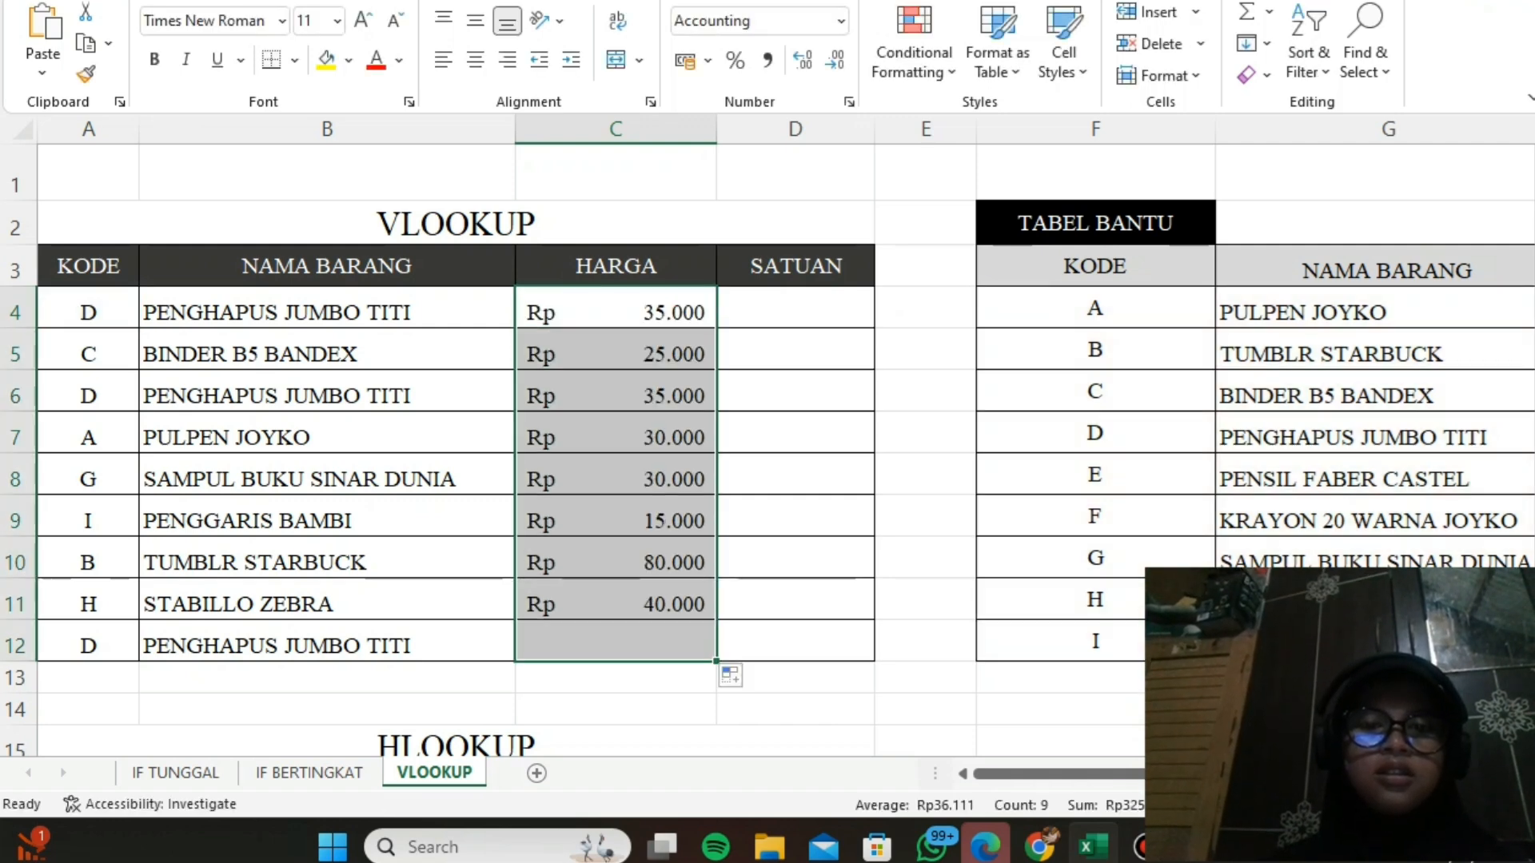
pyautogui.click(925, 641)
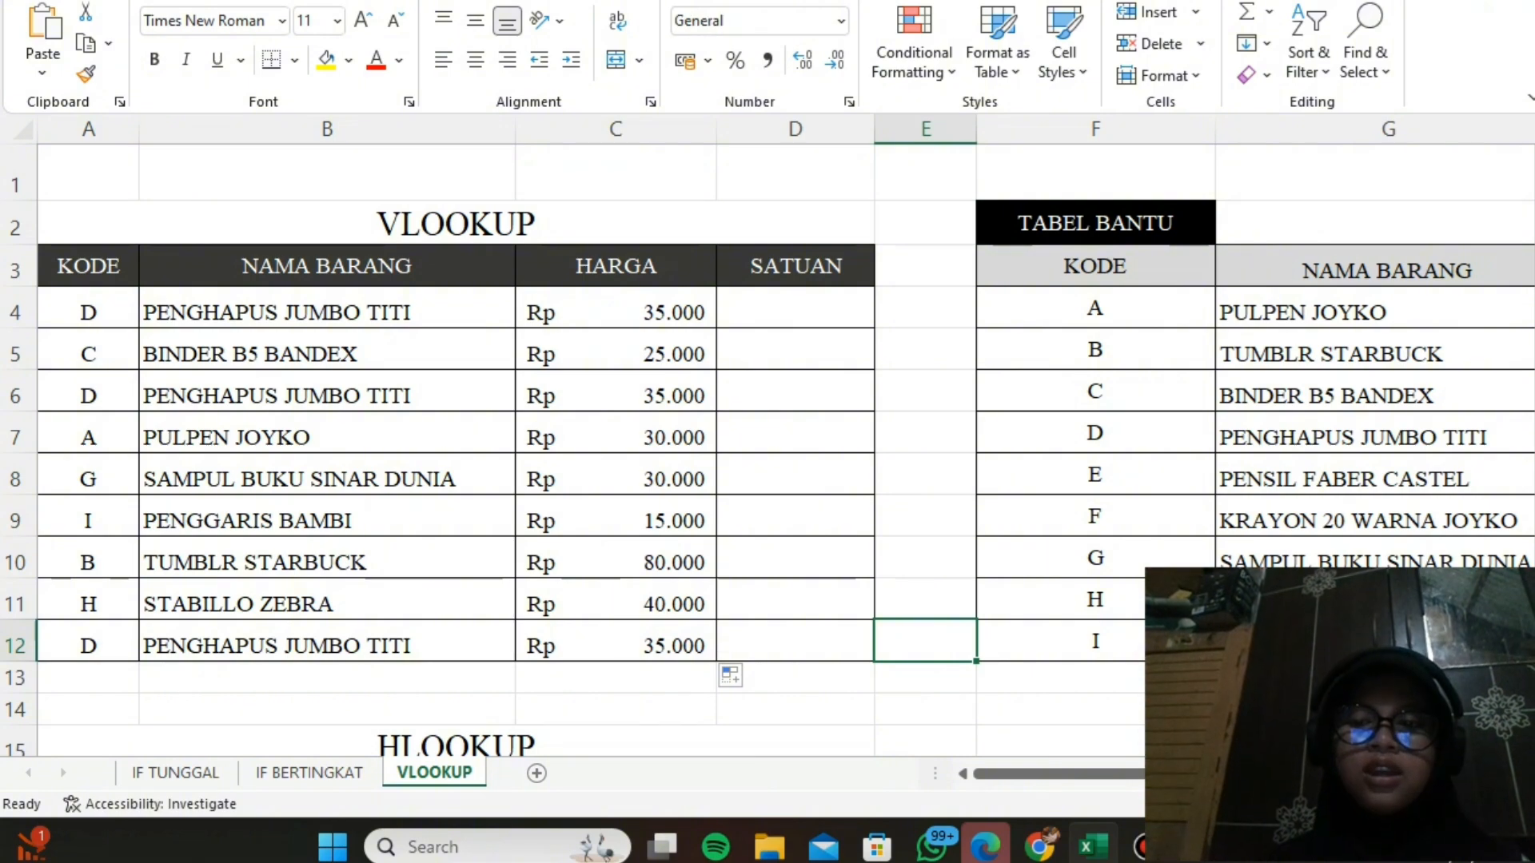
# Paste the copied VLOOKUP formula into D4 under SATUAN and set its column index to 4
pyautogui.click(796, 309)
pyautogui.hscroll(3, 795, 309)
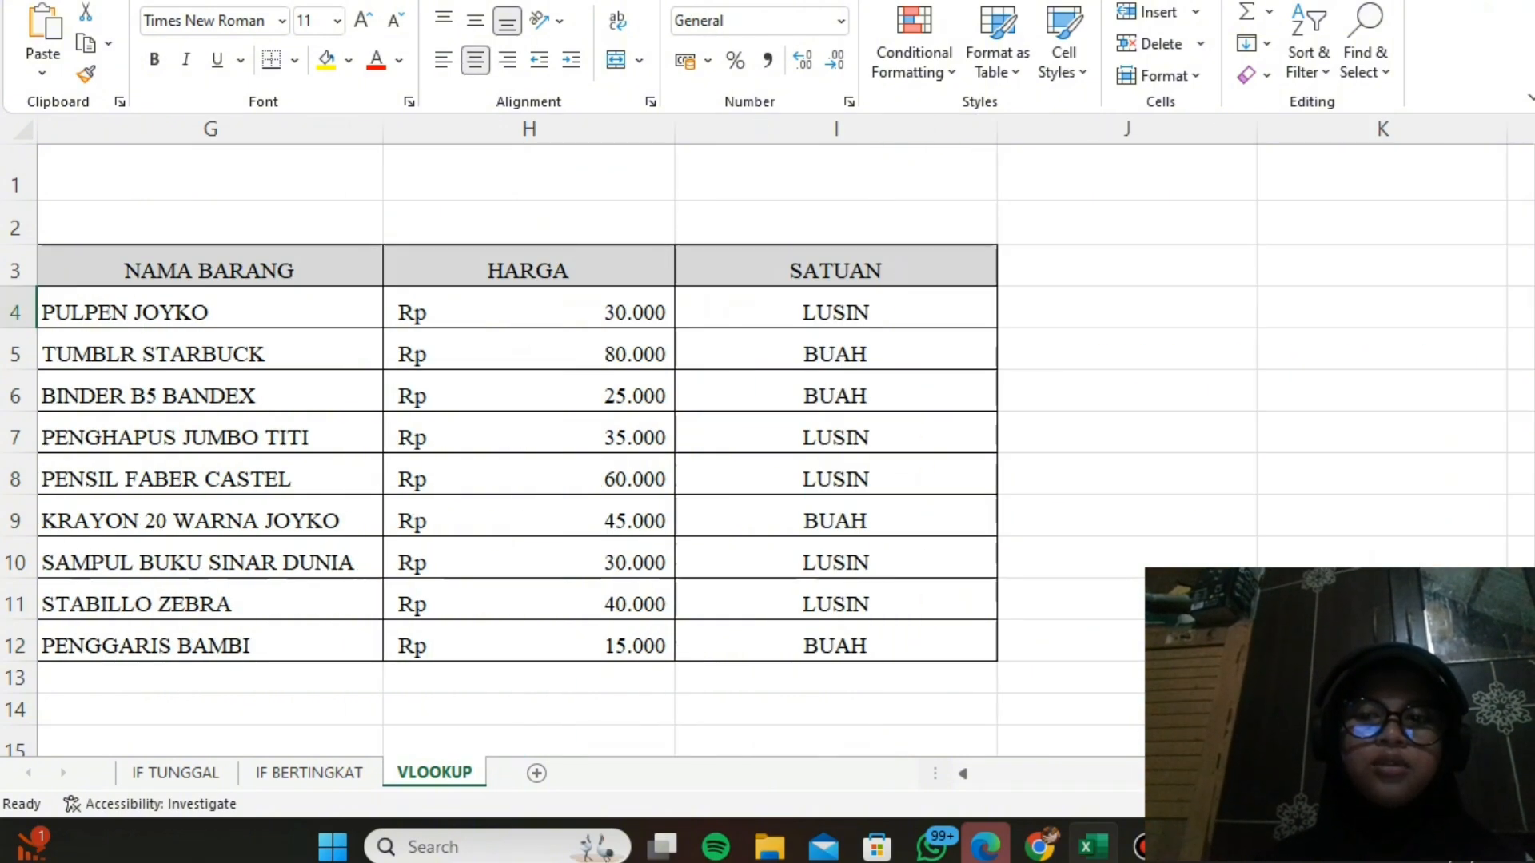
pyautogui.hscroll(-5, 629, 675)
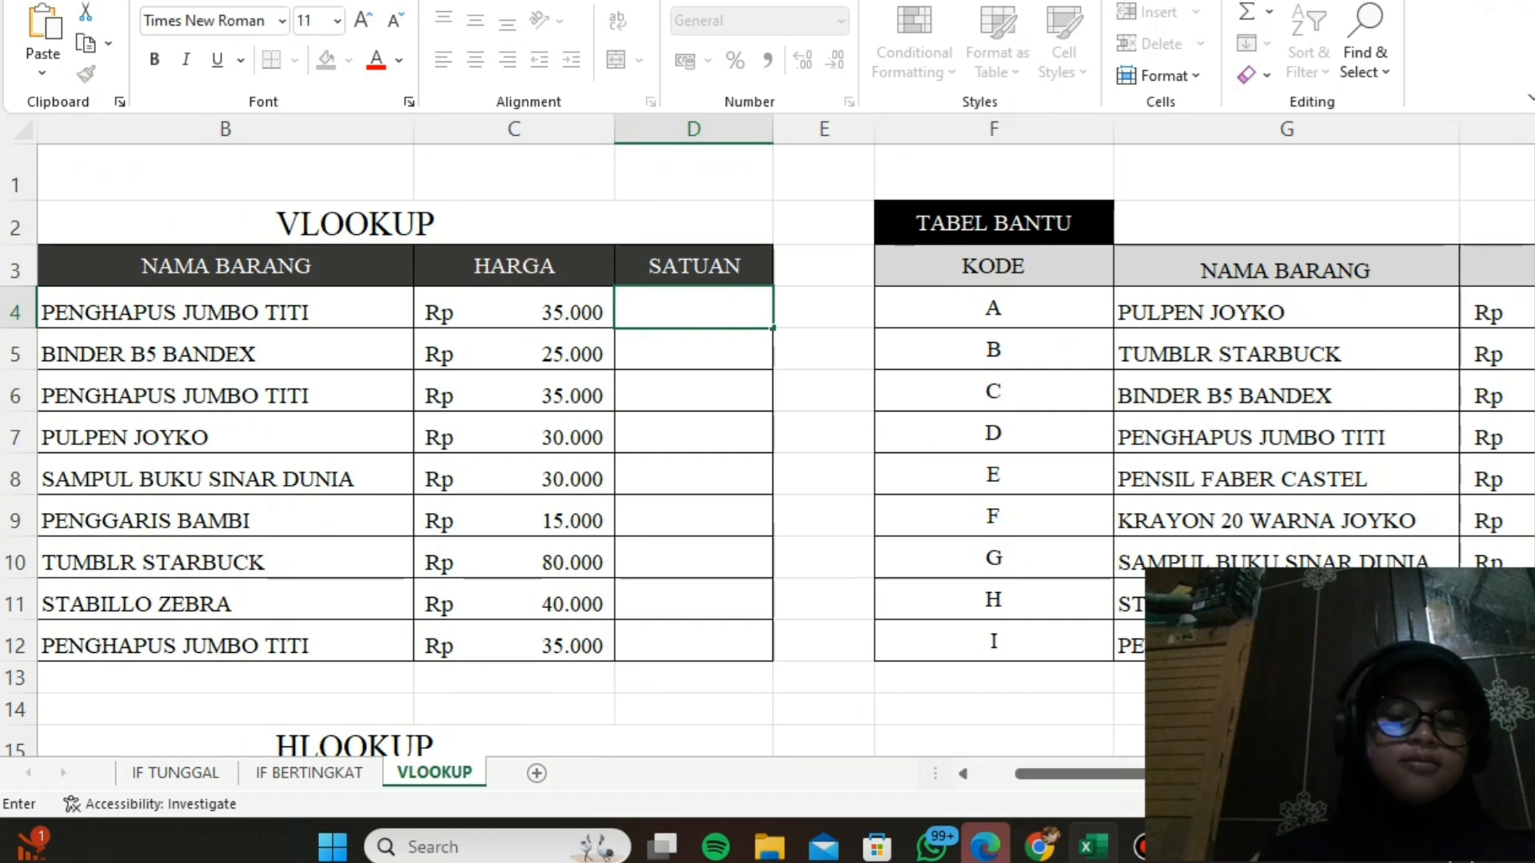
pyautogui.hotkey('ctrl', 'v')
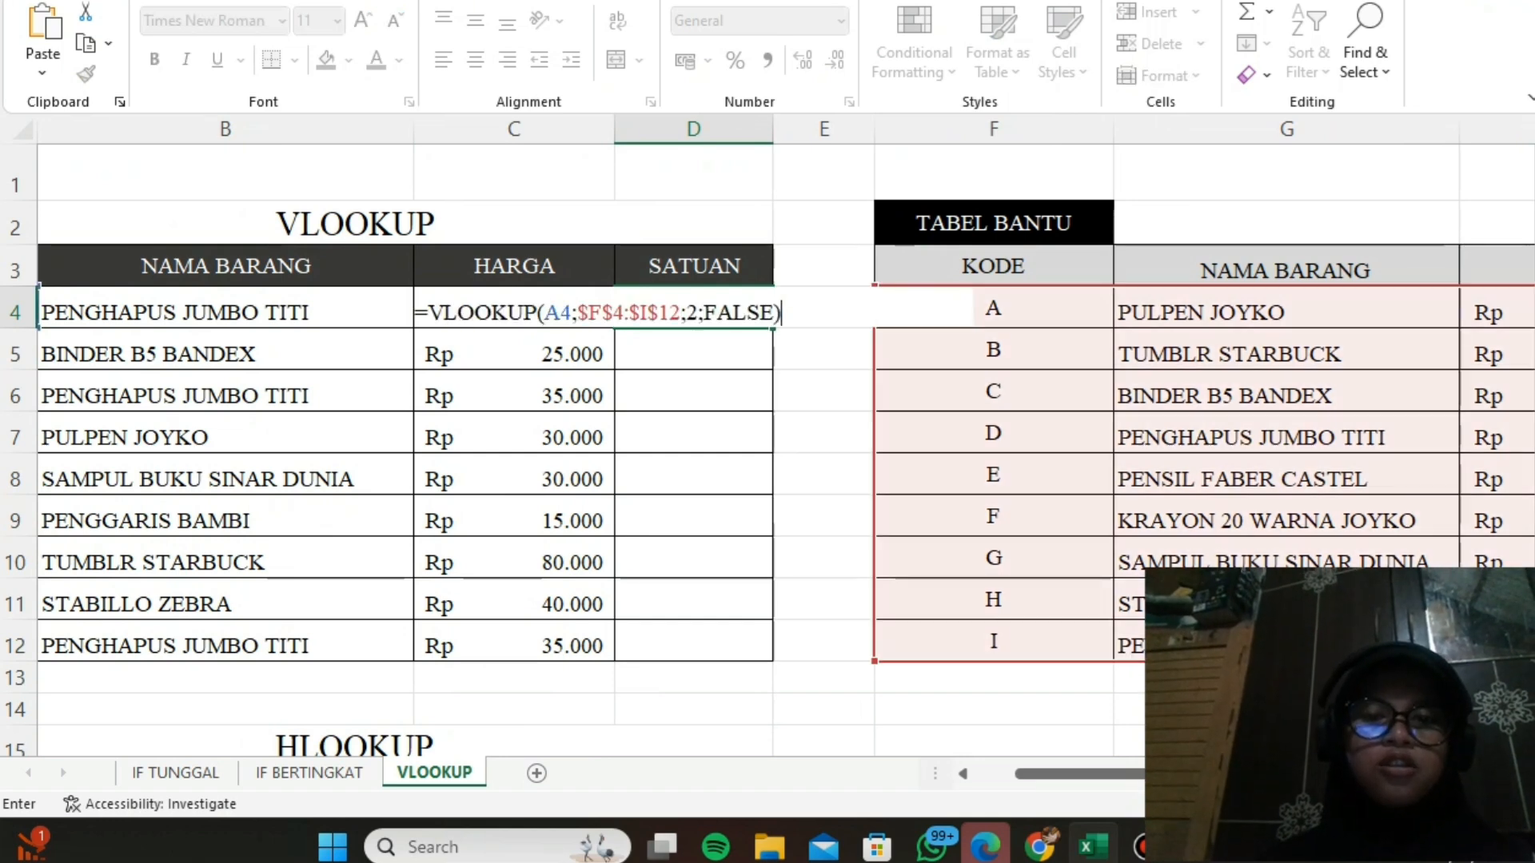
pyautogui.click(699, 312)
pyautogui.press('BackSpace')
pyautogui.write('4')
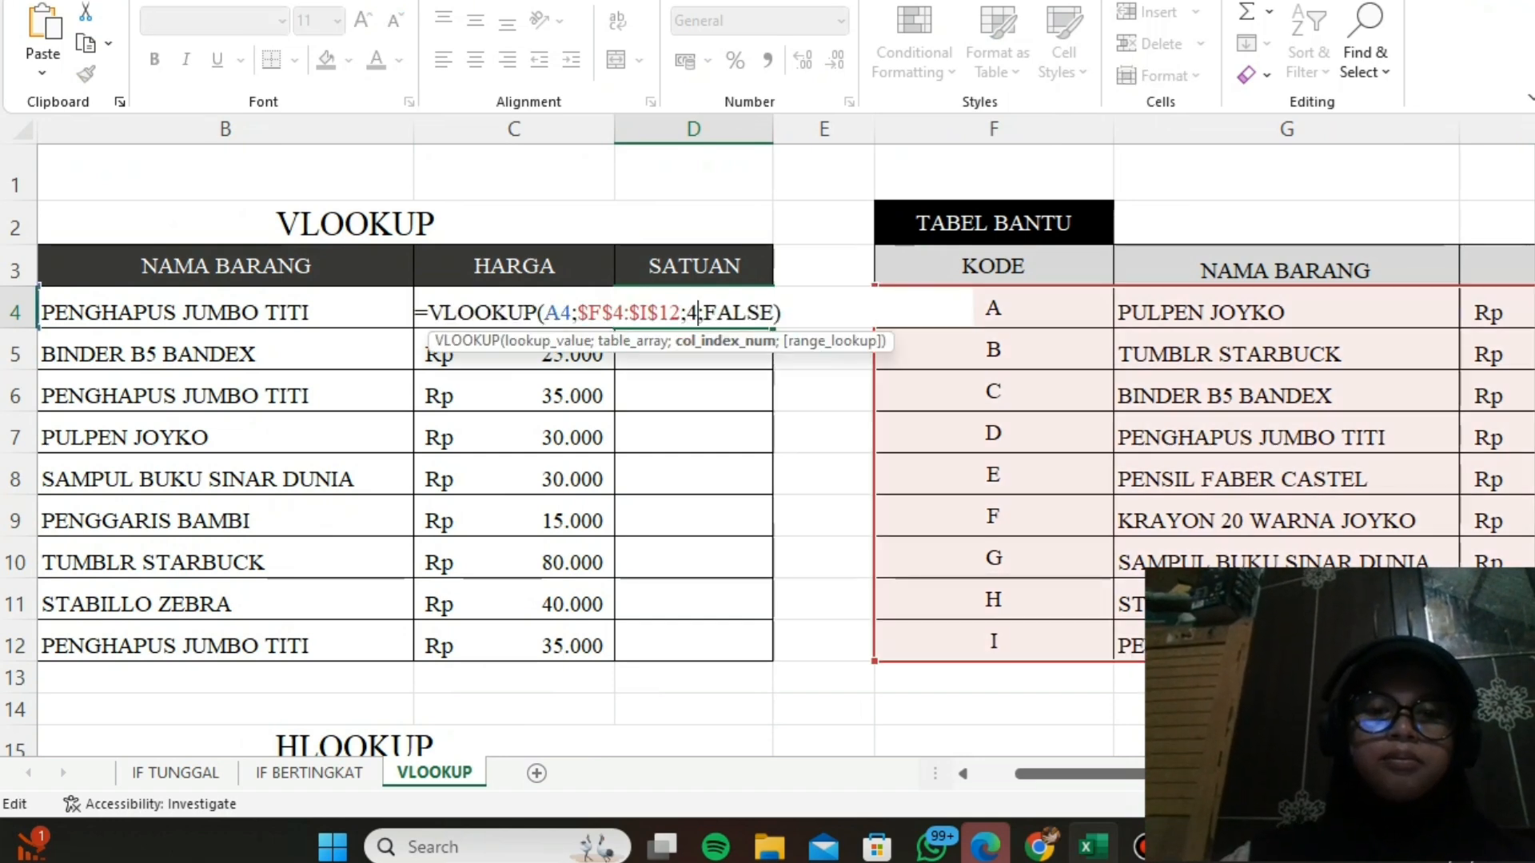
pyautogui.press('Return')
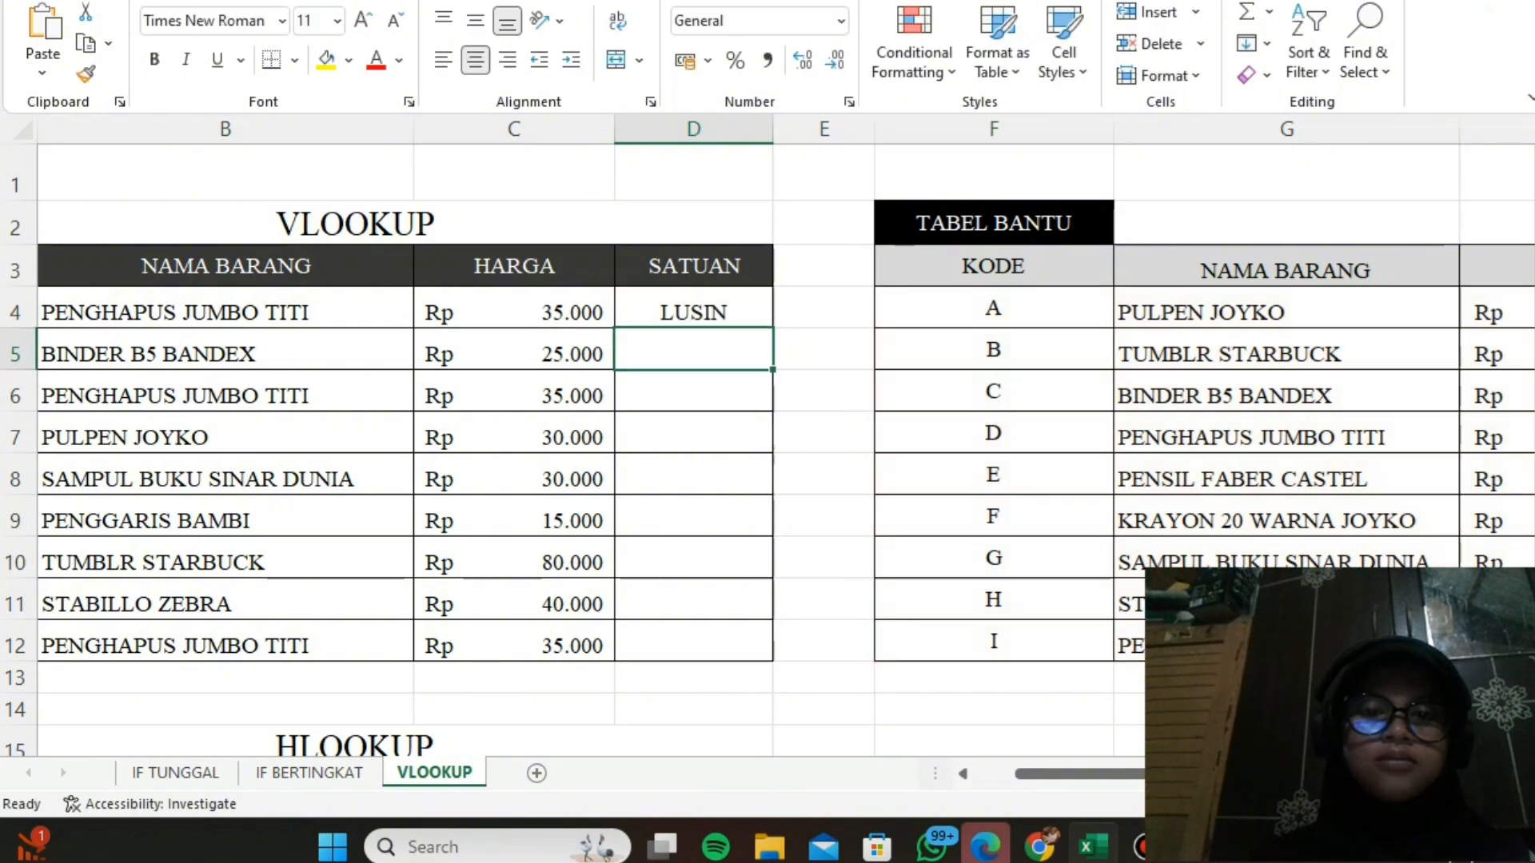
# Fill the D4 unit formula down the SATUAN column to D12 and check the completed VLOOKUP table
pyautogui.click(693, 312)
pyautogui.moveTo(773, 328); pyautogui.dragTo(773, 661)
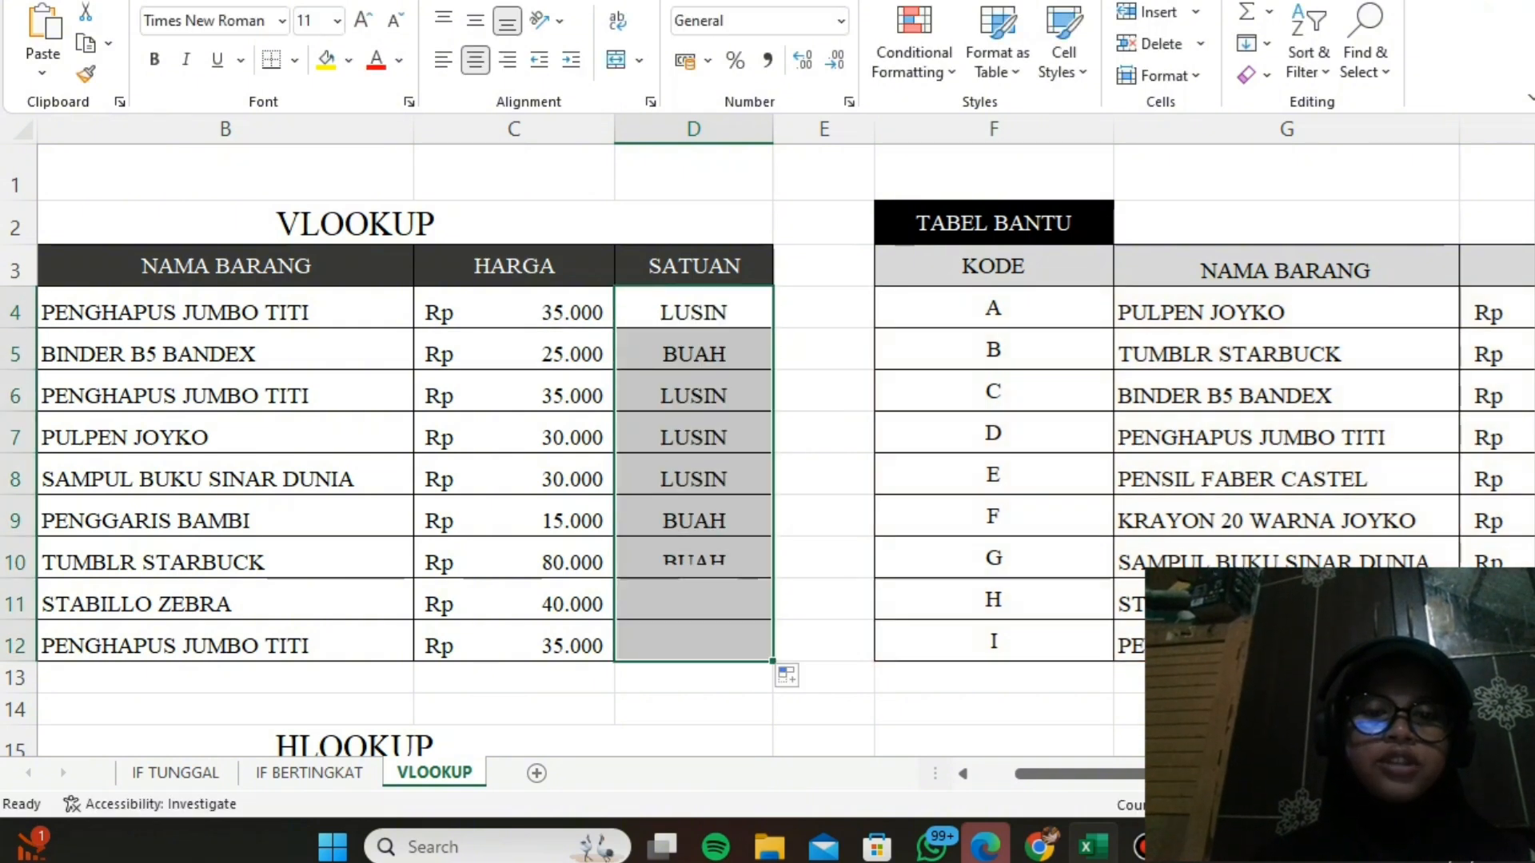
pyautogui.hscroll(-2, 767, 468)
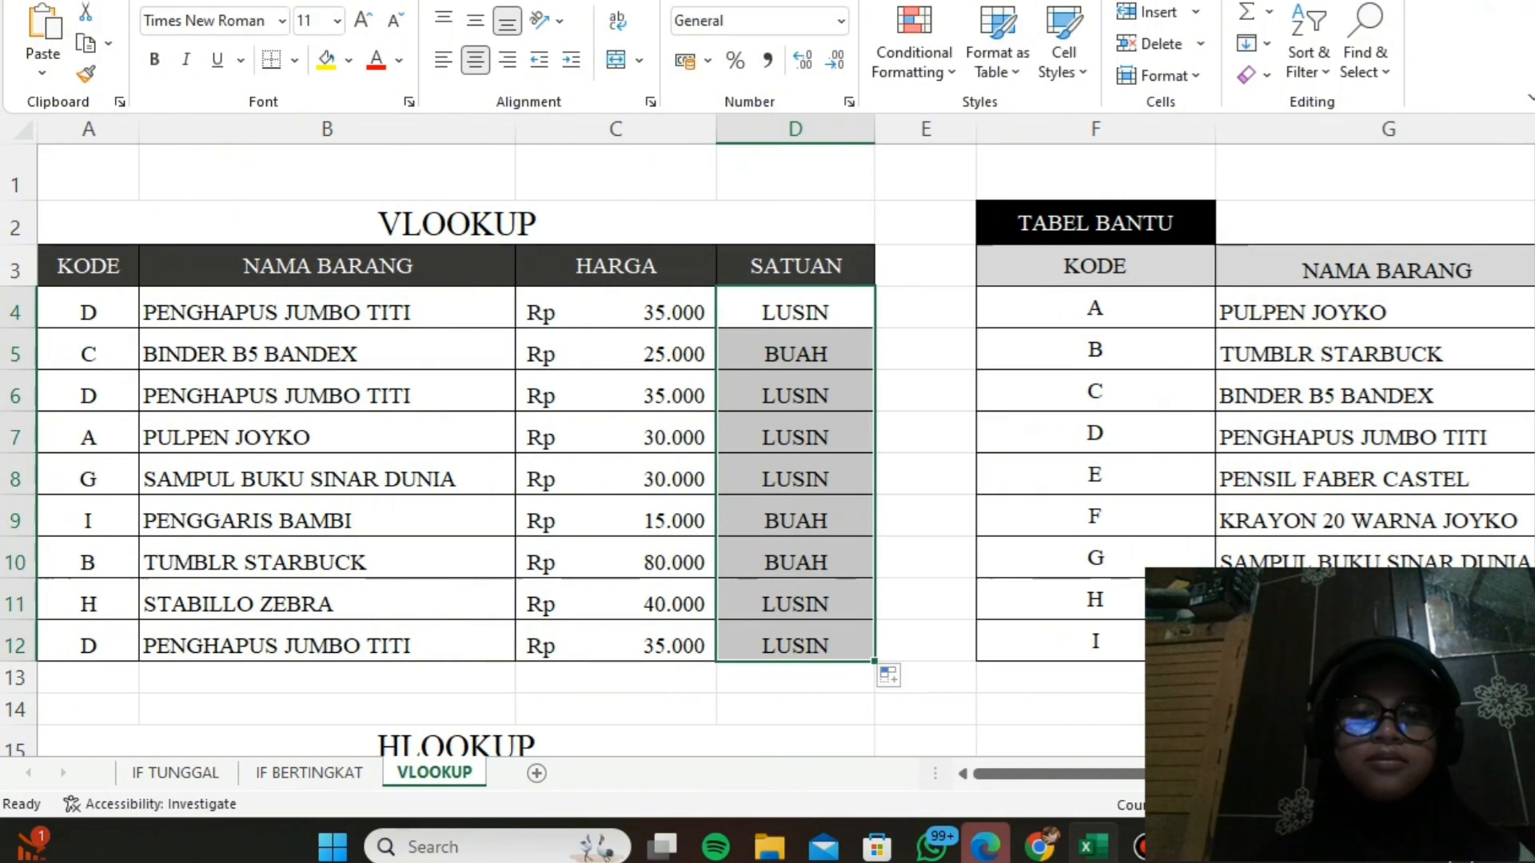
pyautogui.click(615, 520)
pyautogui.click(796, 646)
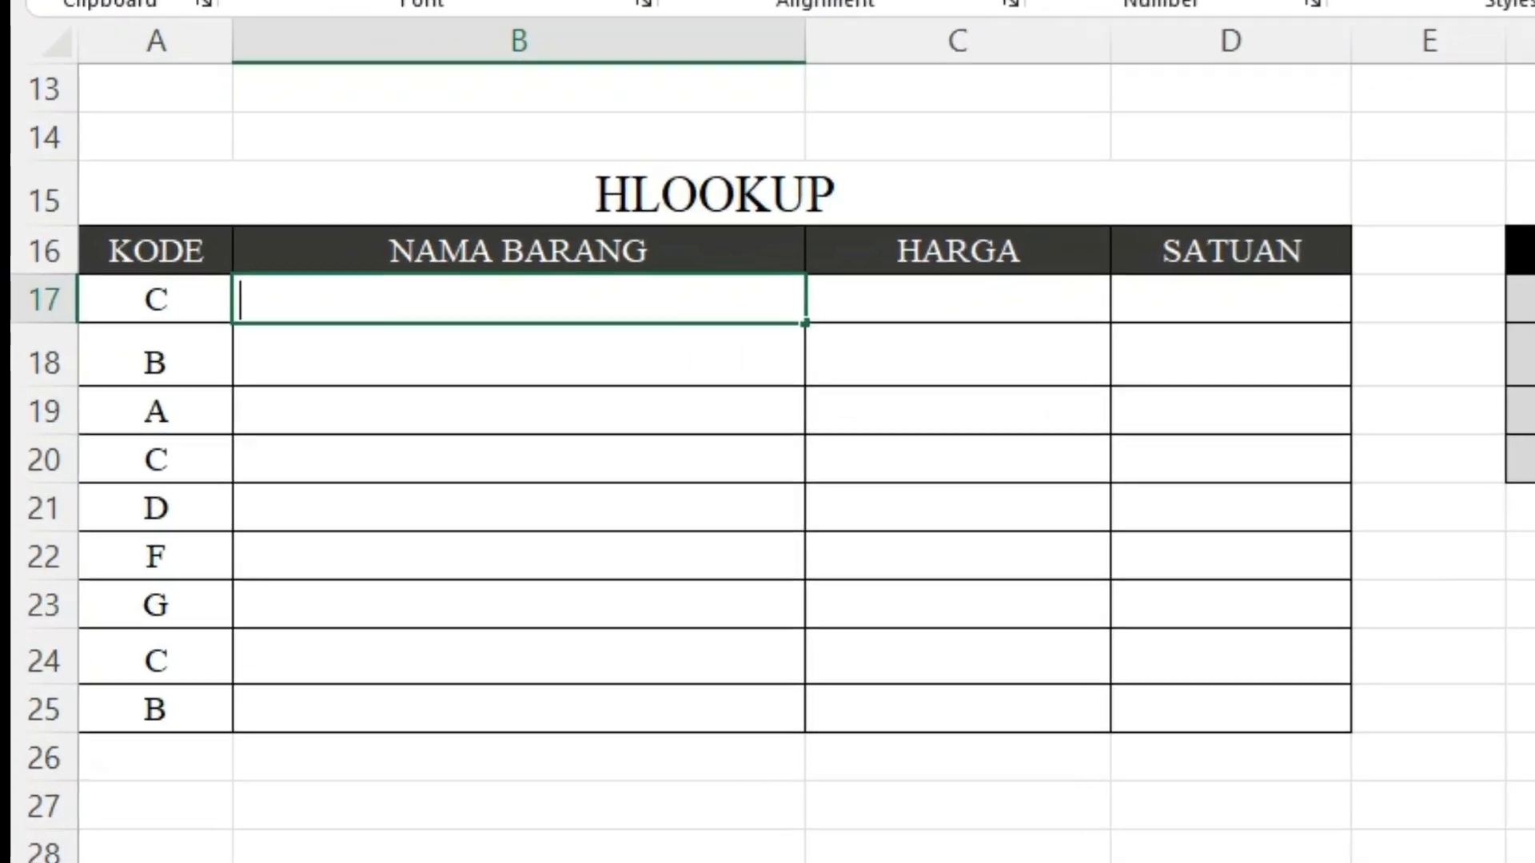
# Start an HLOOKUP formula in B17 under NAMA BARANG, using the code in A17 as the lookup value
pyautogui.write('=')
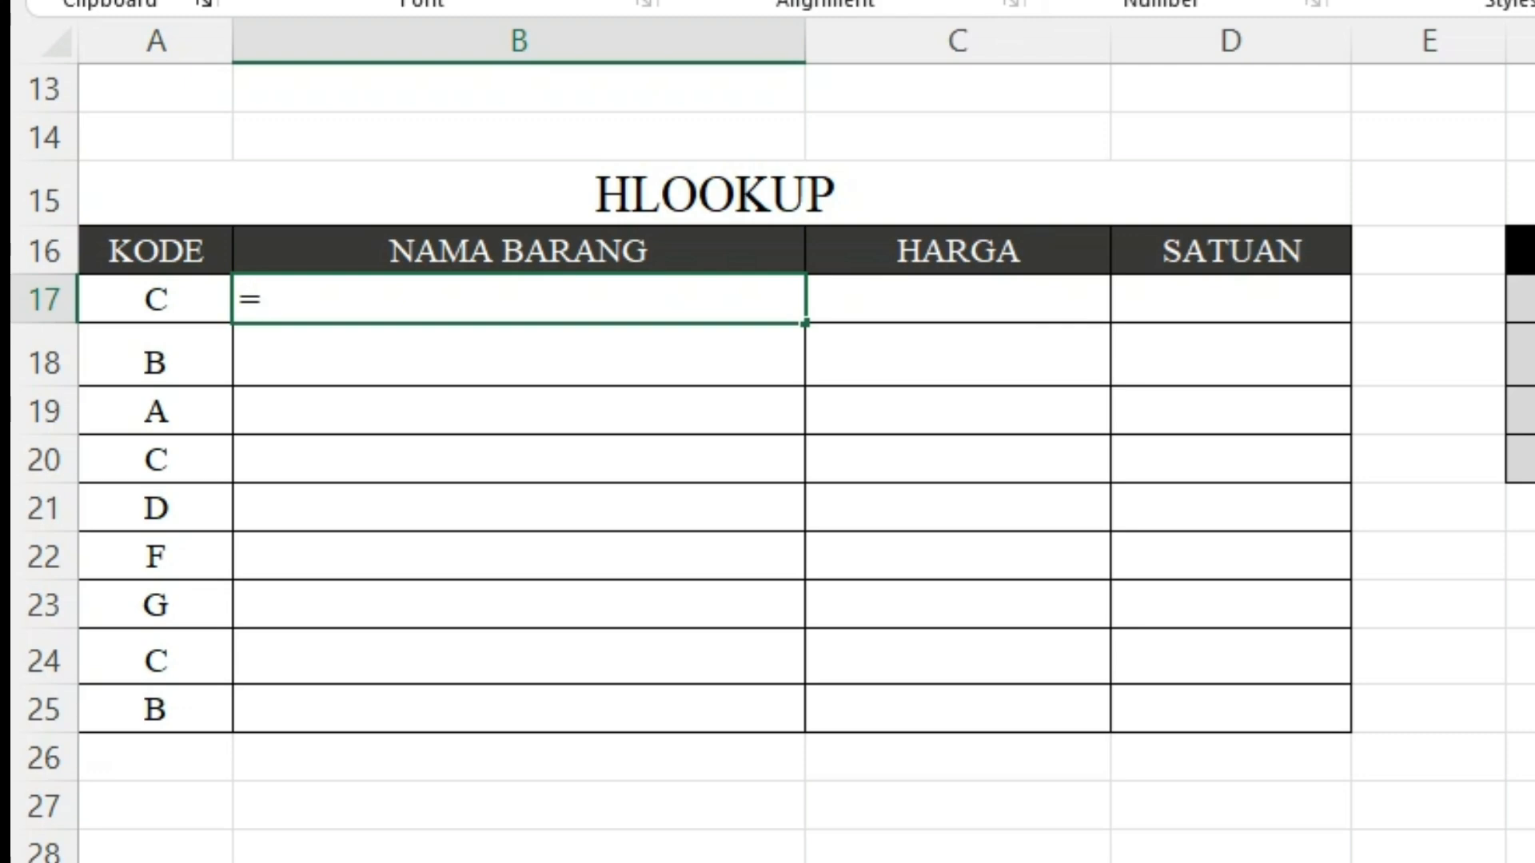
pyautogui.write('HLOOK')
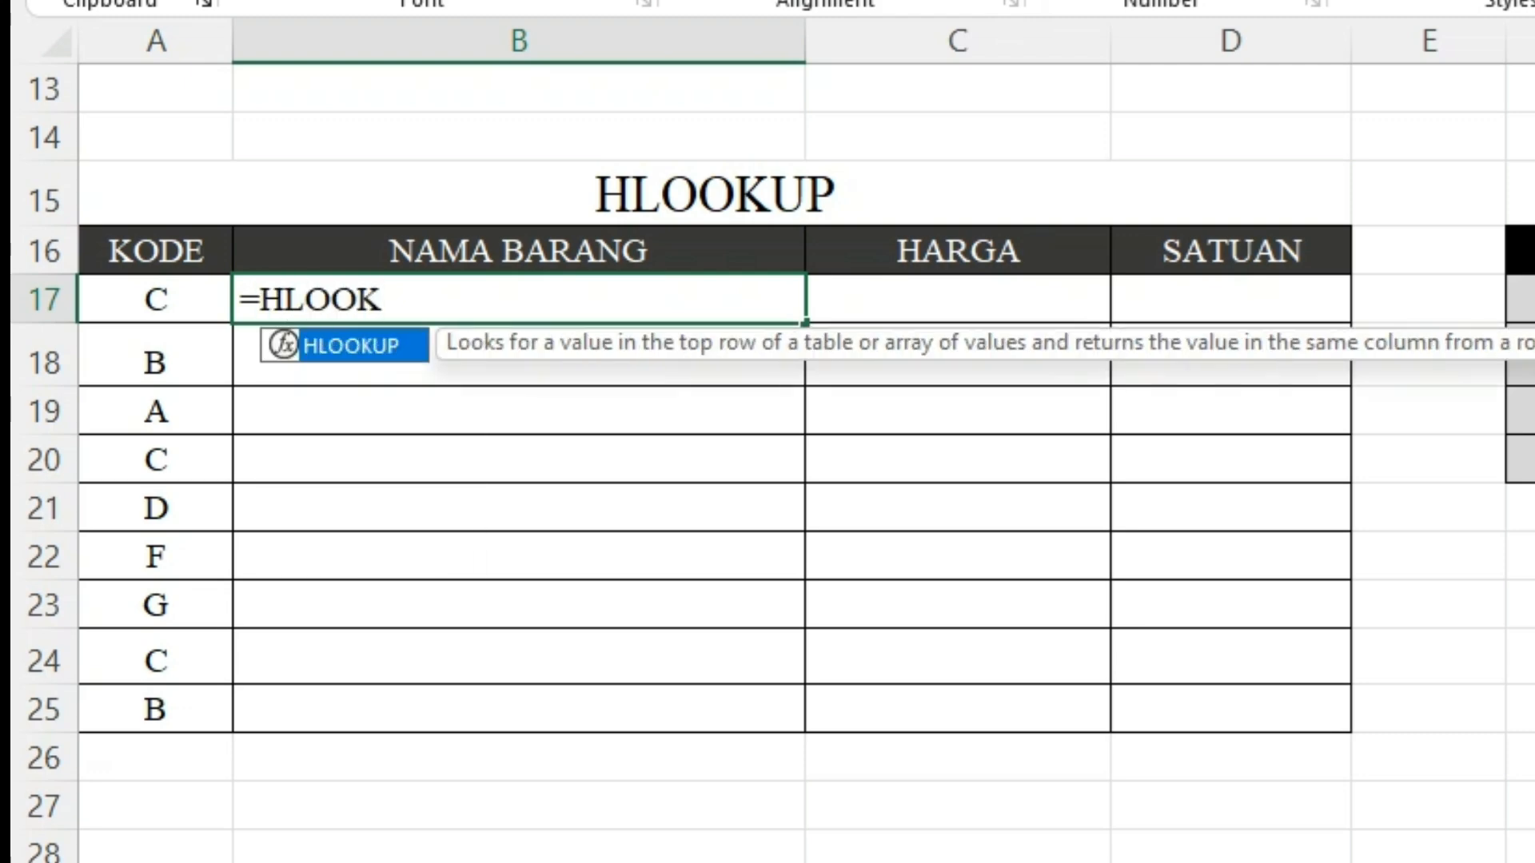
pyautogui.write('UP')
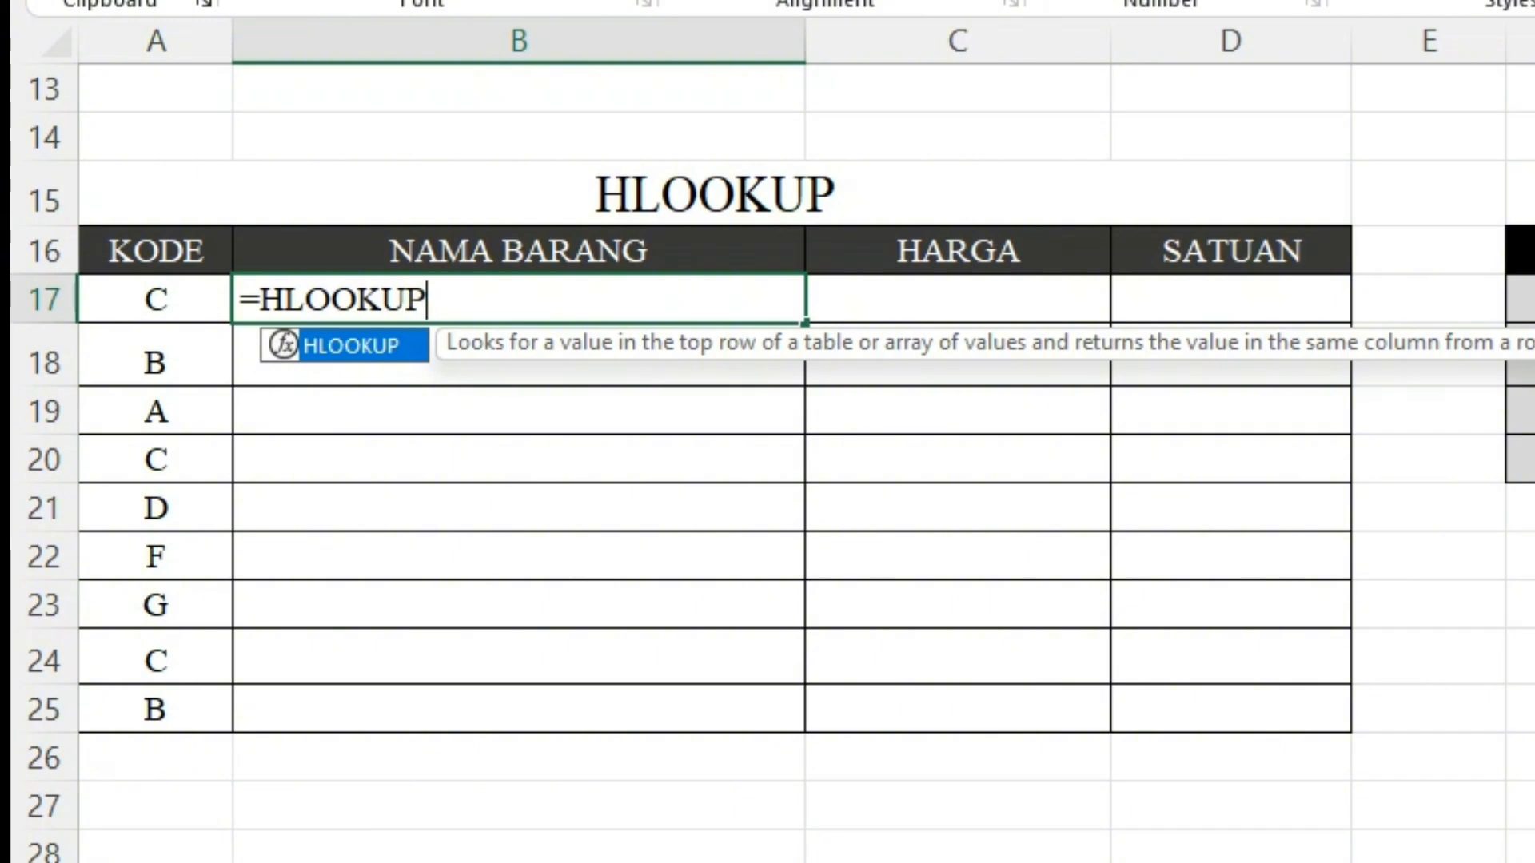
pyautogui.write('(')
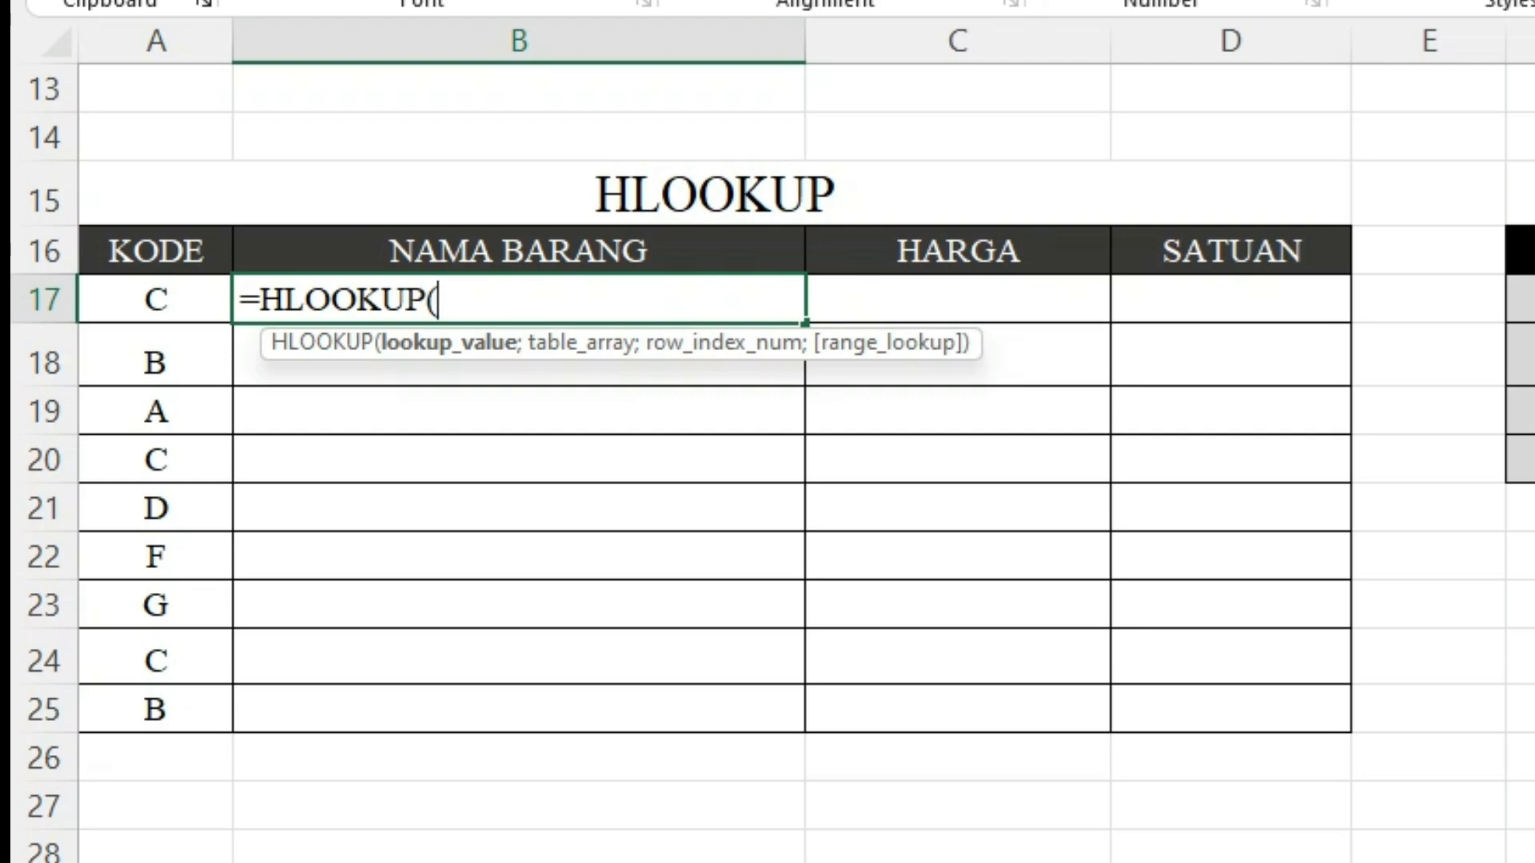
pyautogui.click(155, 300)
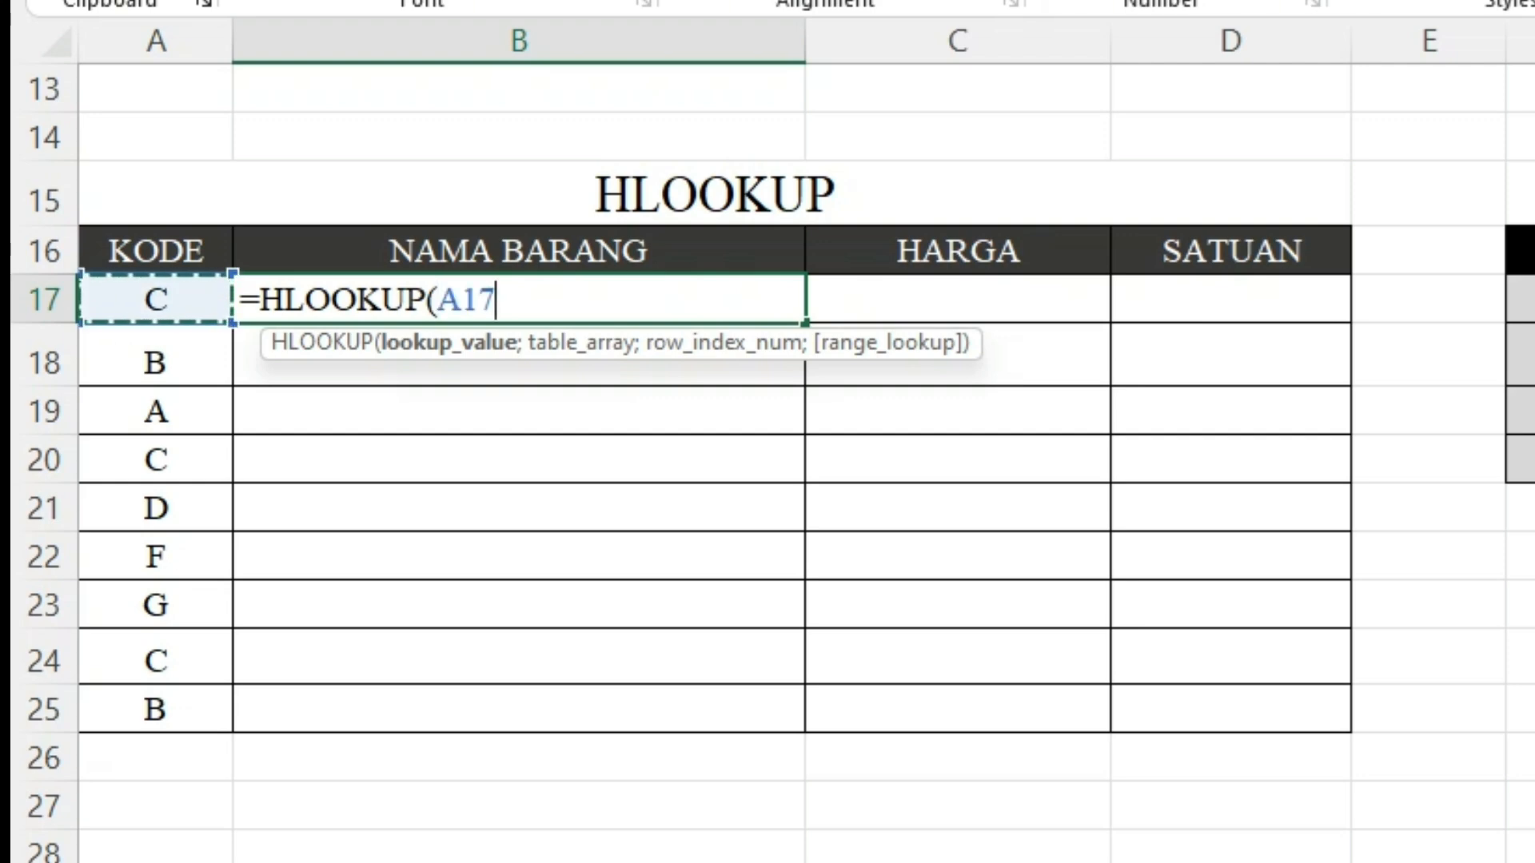
pyautogui.write(';')
# Add the horizontal TABEL BANTU data range G17:M20 as the HLOOKUP table array, locked as an absolute reference
pyautogui.hscroll(6, 503, 341)
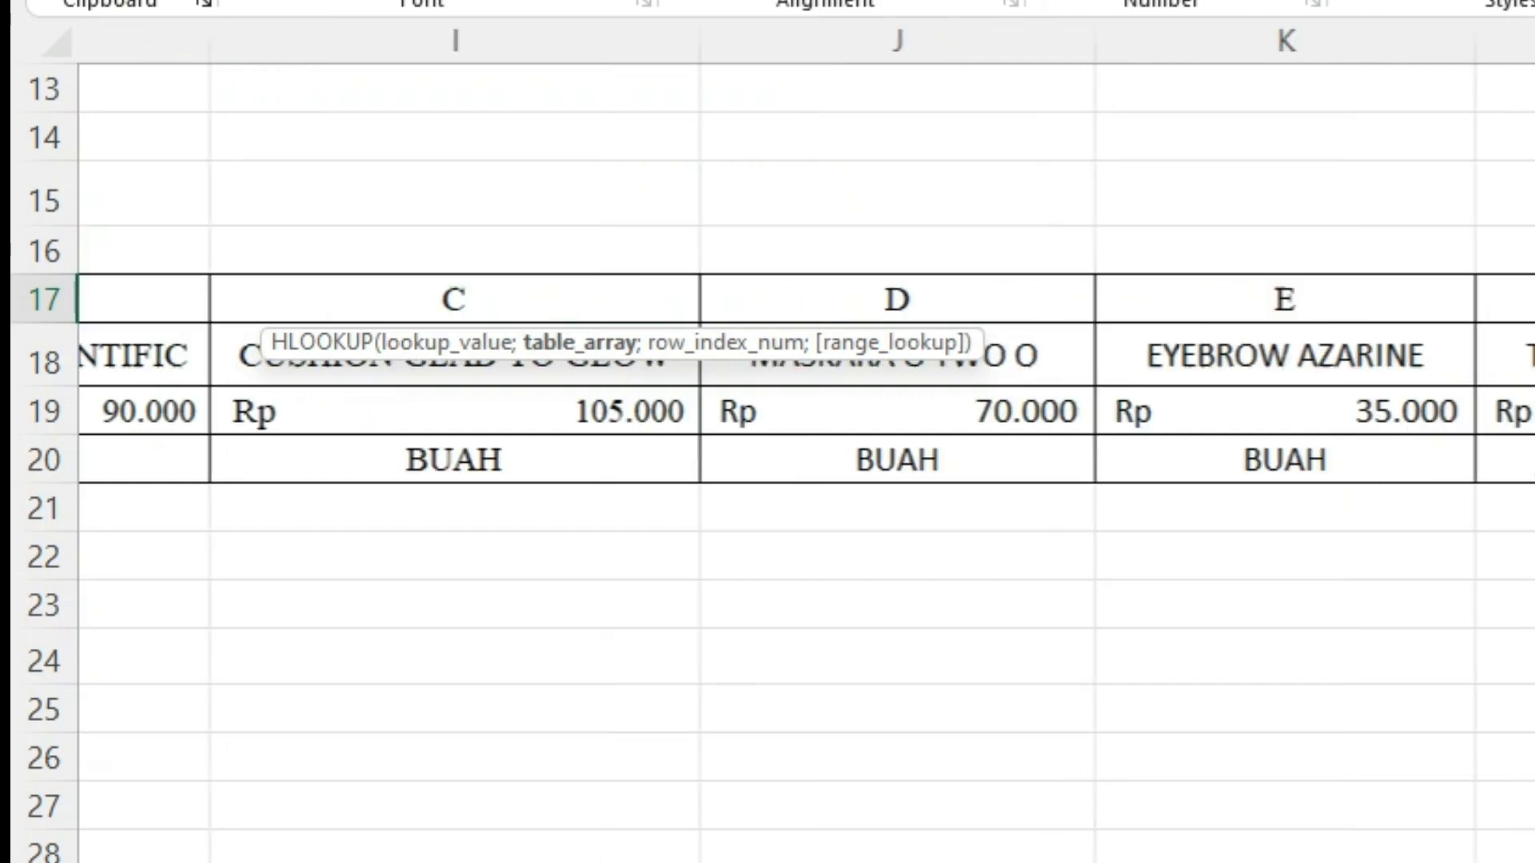
pyautogui.hscroll(-7, 503, 342)
pyautogui.hscroll(8, 504, 341)
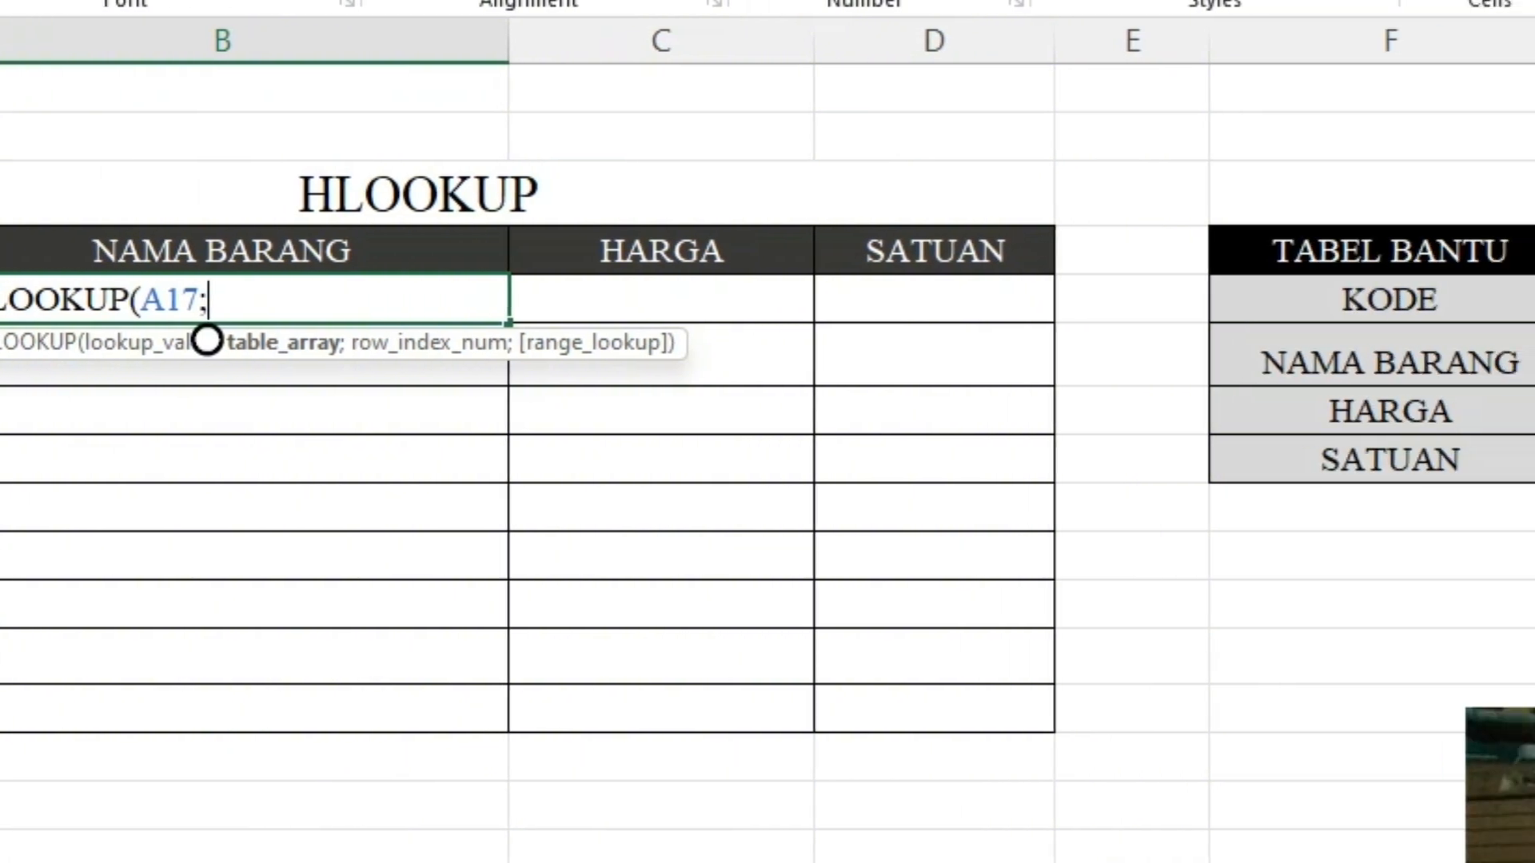
pyautogui.moveTo(1301, 299); pyautogui.dragTo(1359, 416)
pyautogui.moveTo(1519, 420); pyautogui.dragTo(1479, 472)
pyautogui.hscroll(-8, 640, 341)
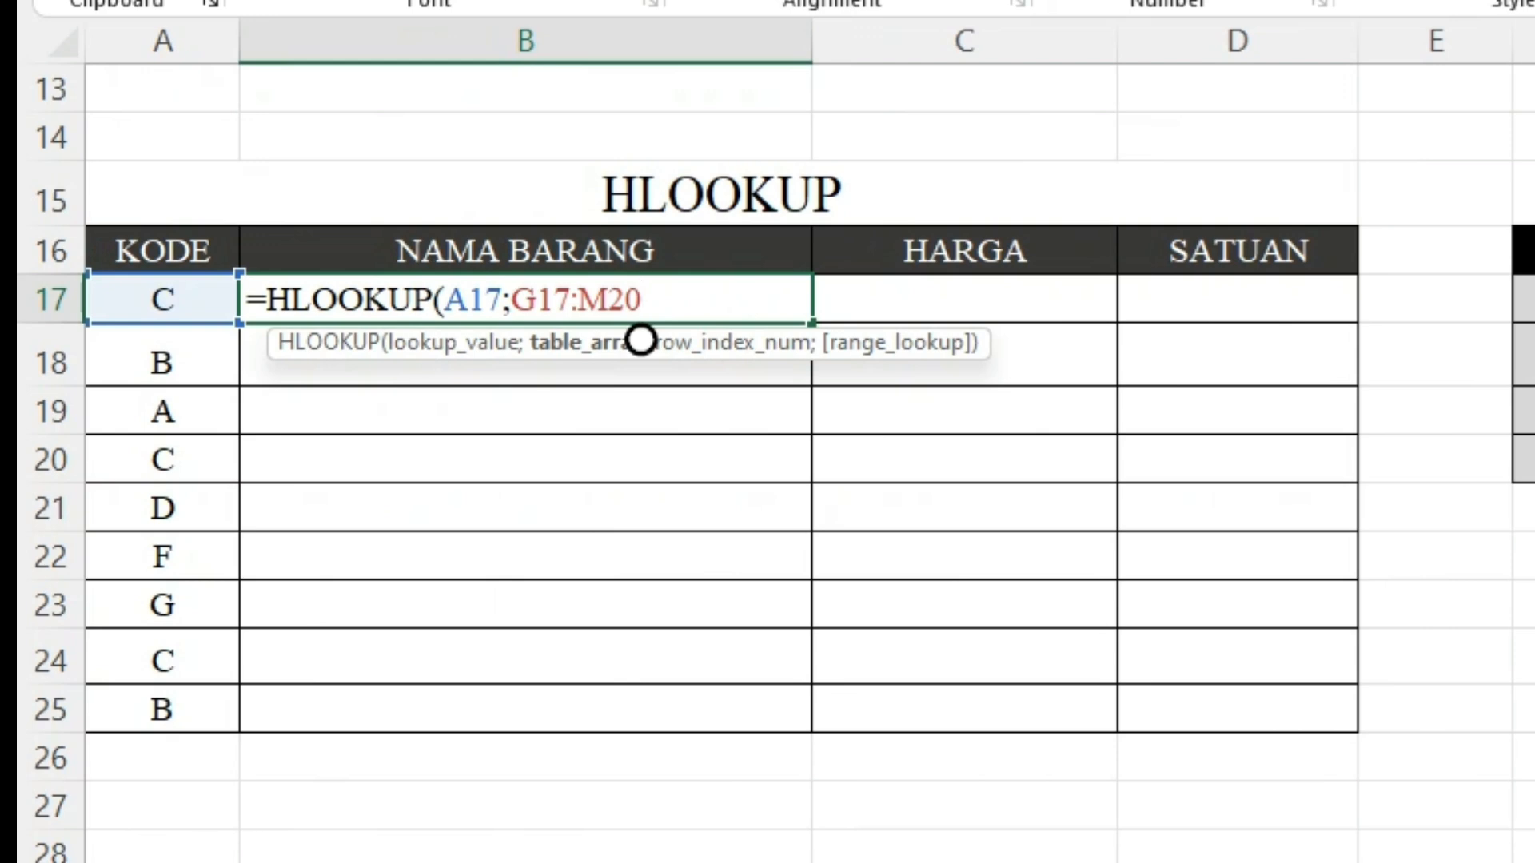
pyautogui.press('F4')
pyautogui.write(';')
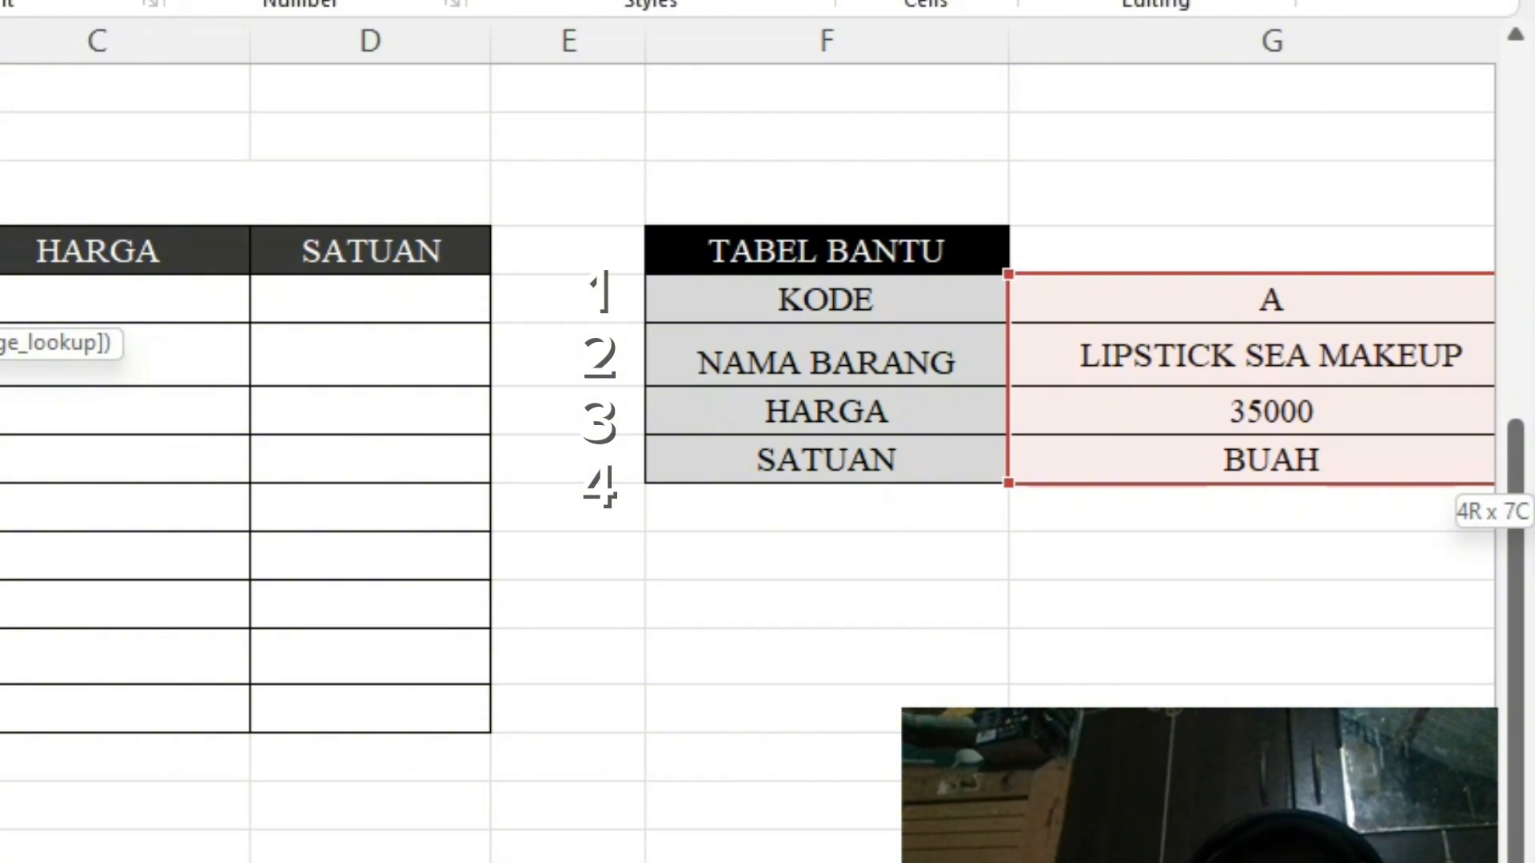
# Complete the HLOOKUP formula in B17 with row index 2 and FALSE for an exact match
pyautogui.write(';2')
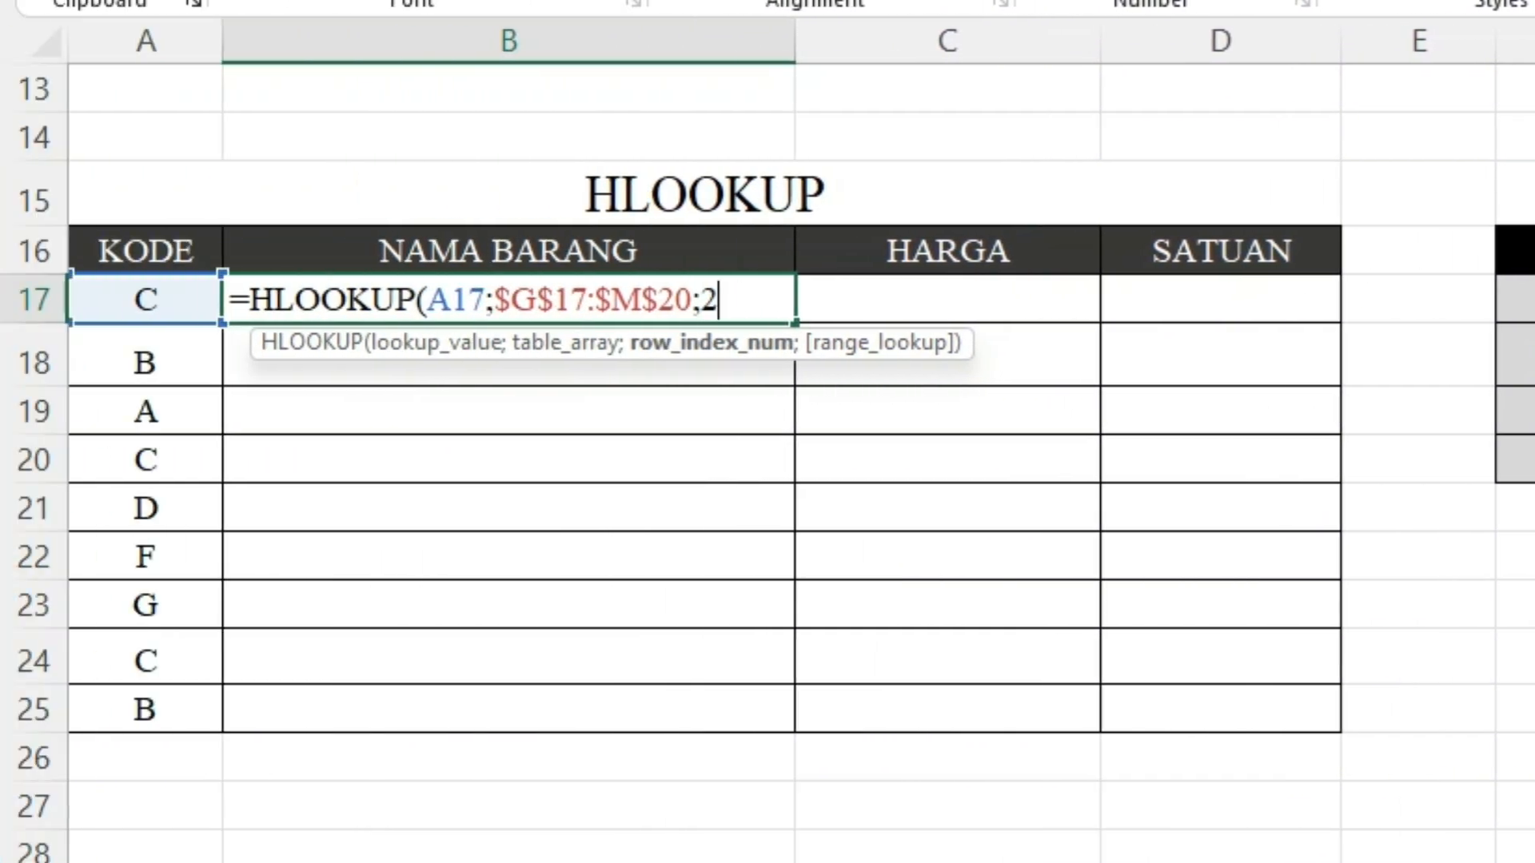
pyautogui.write(';')
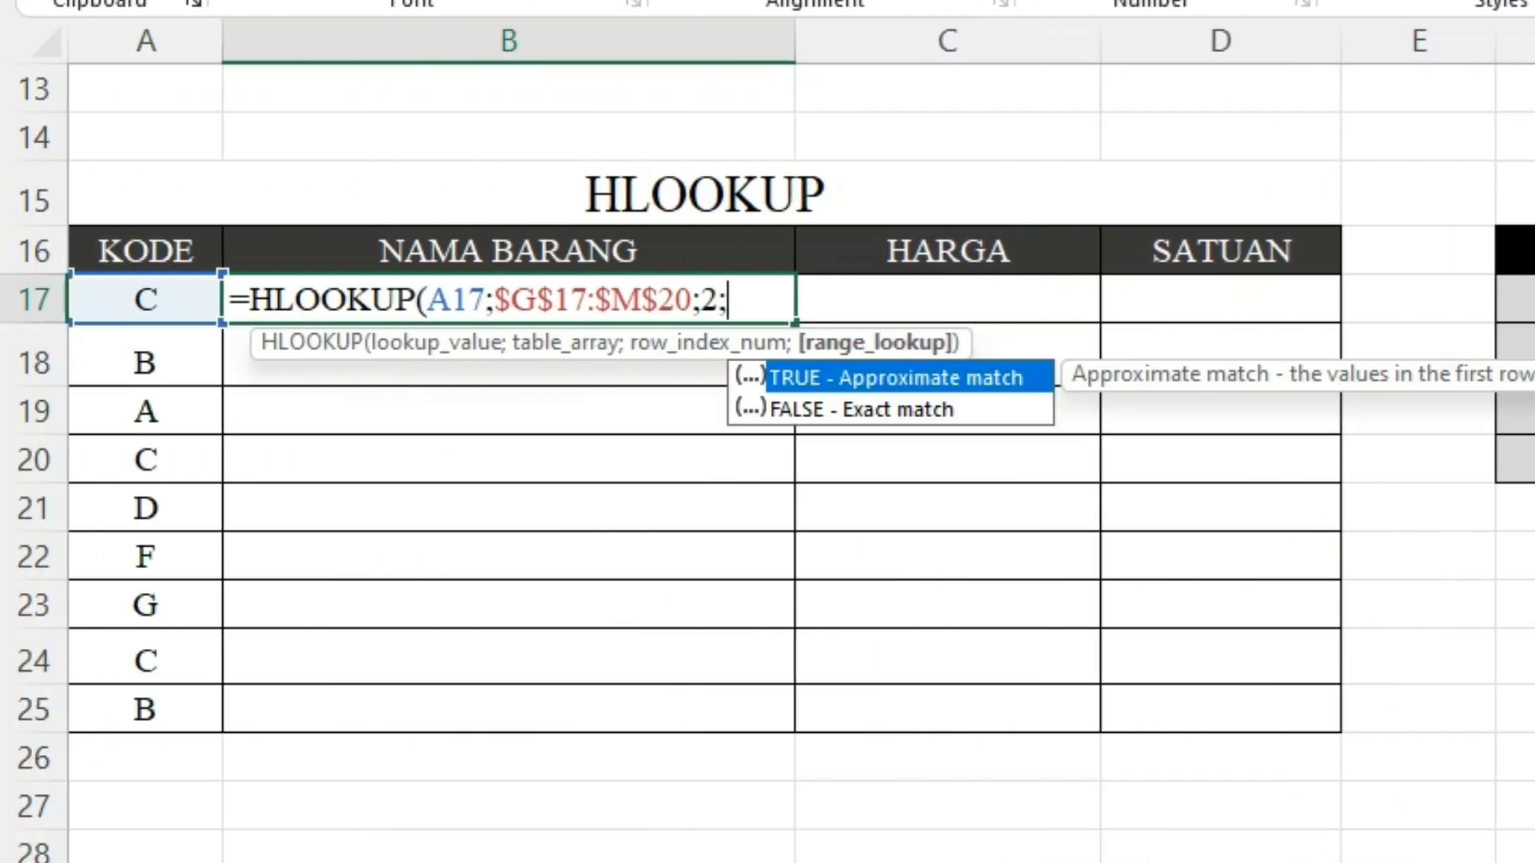
pyautogui.write('FALSE')
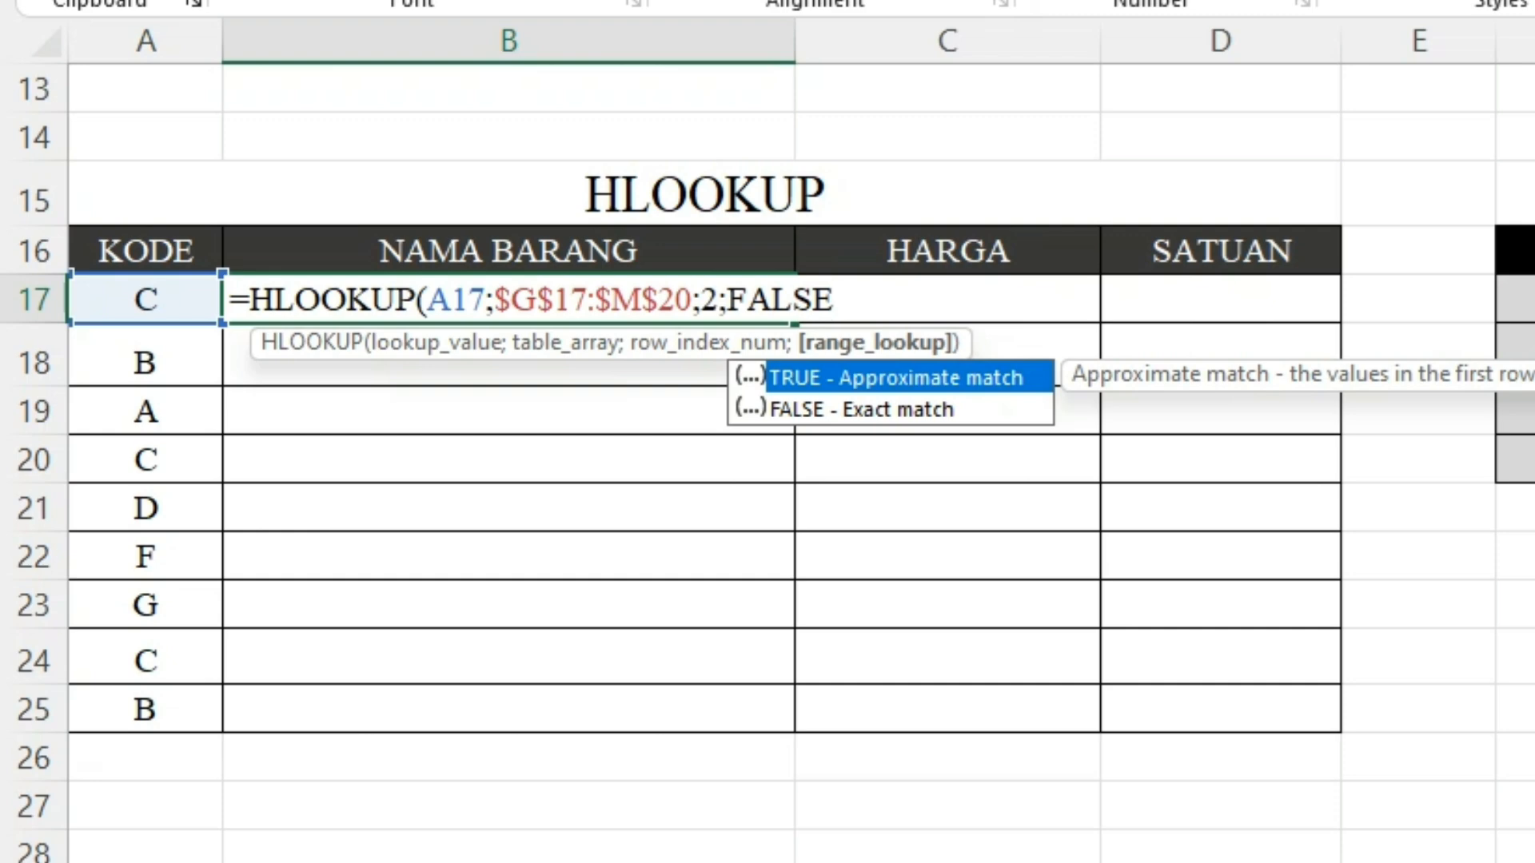
pyautogui.write(')')
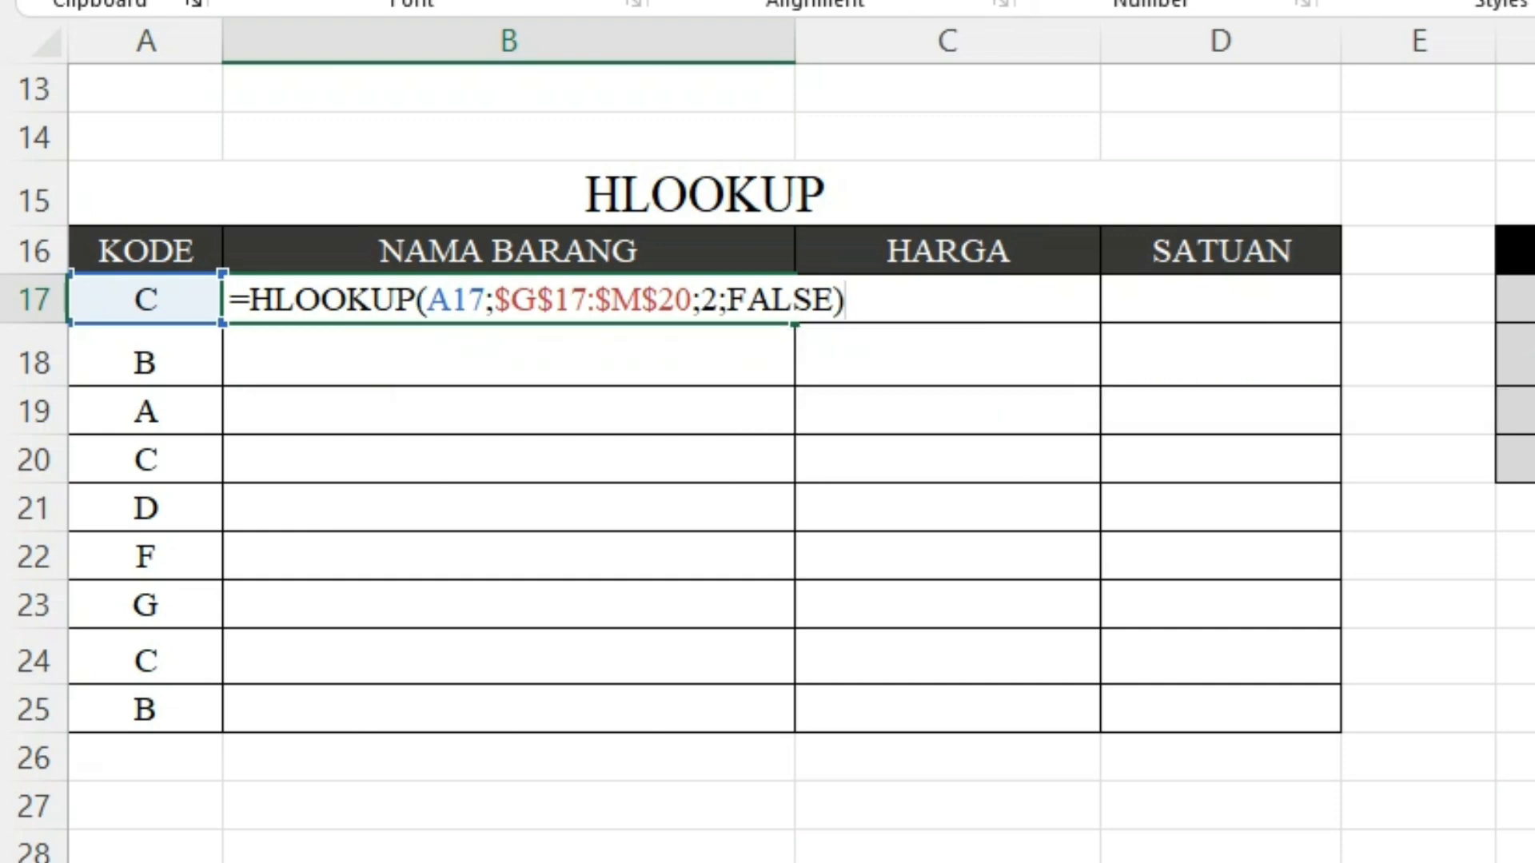
pyautogui.press('Return')
pyautogui.press('Up')
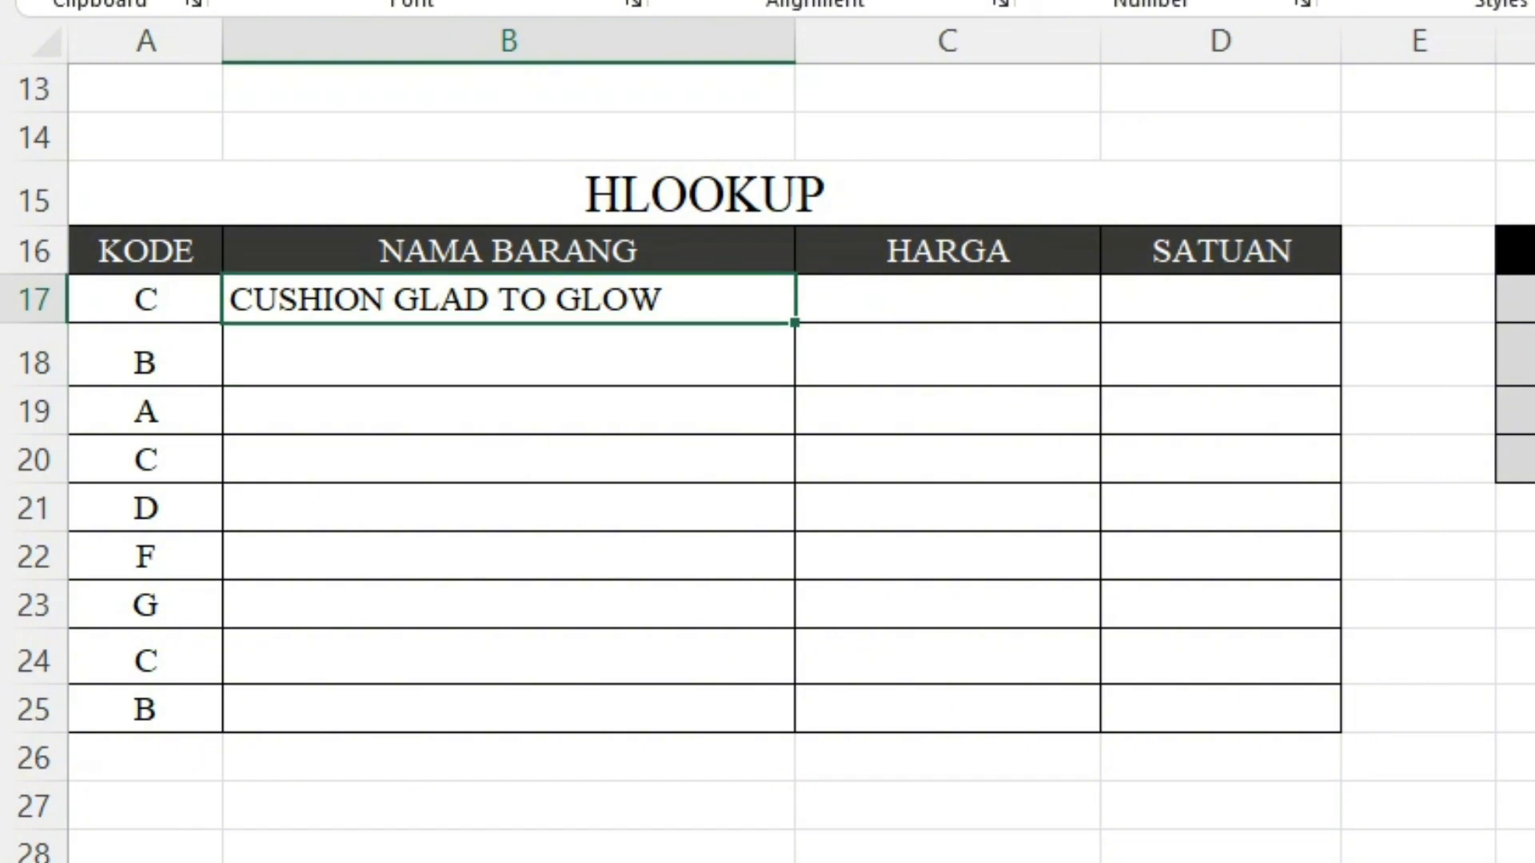
# Fill the B17 formula down the NAMA BARANG column to B25 and check the names against the horizontal TABEL BANTU
pyautogui.doubleClick(795, 323)
pyautogui.hscroll(10, 768, 439)
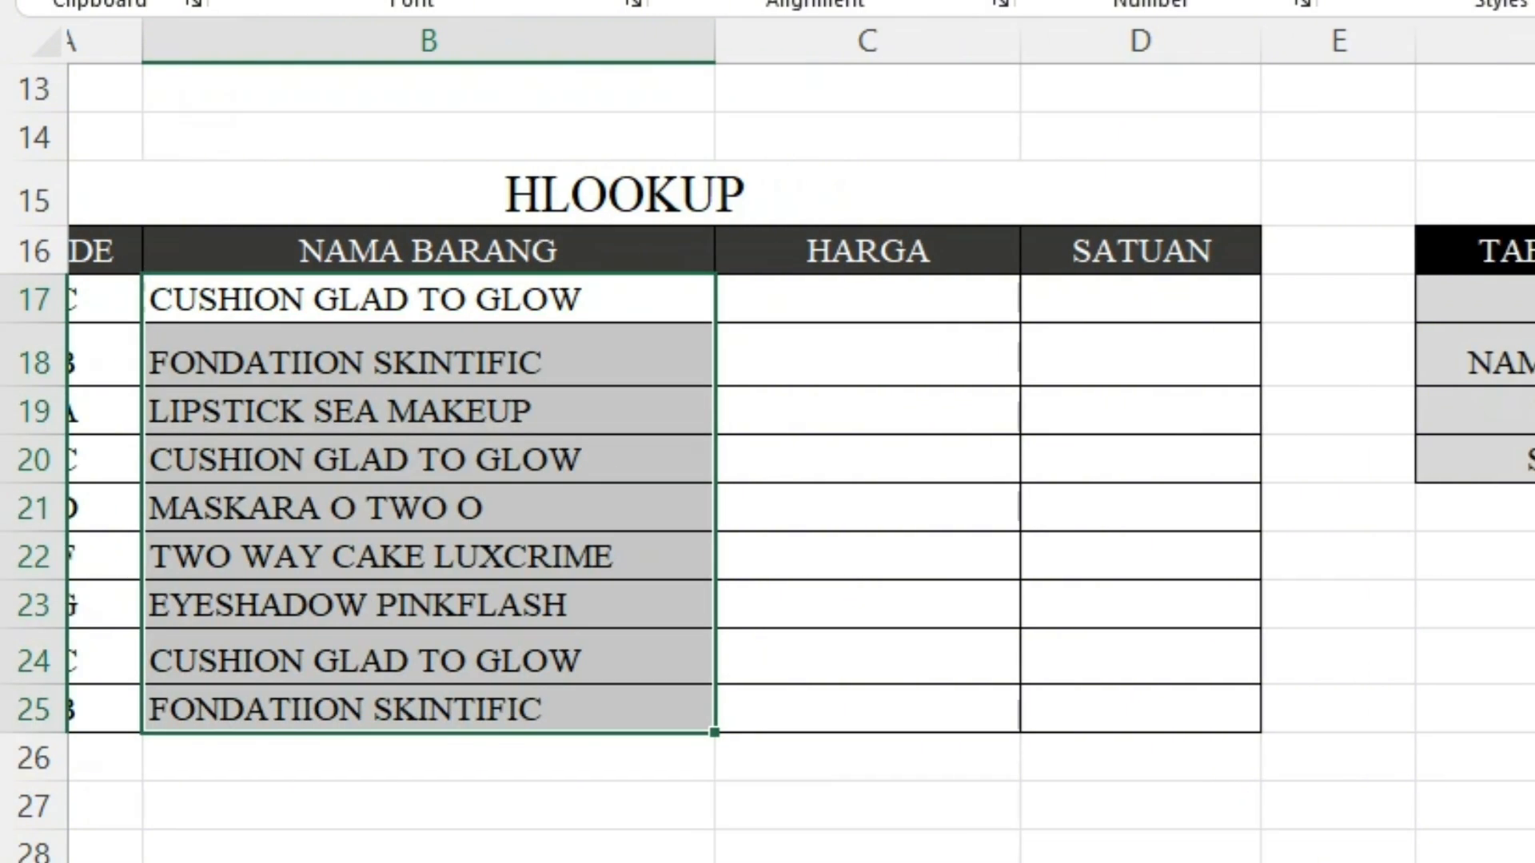
pyautogui.hscroll(-10, 767, 440)
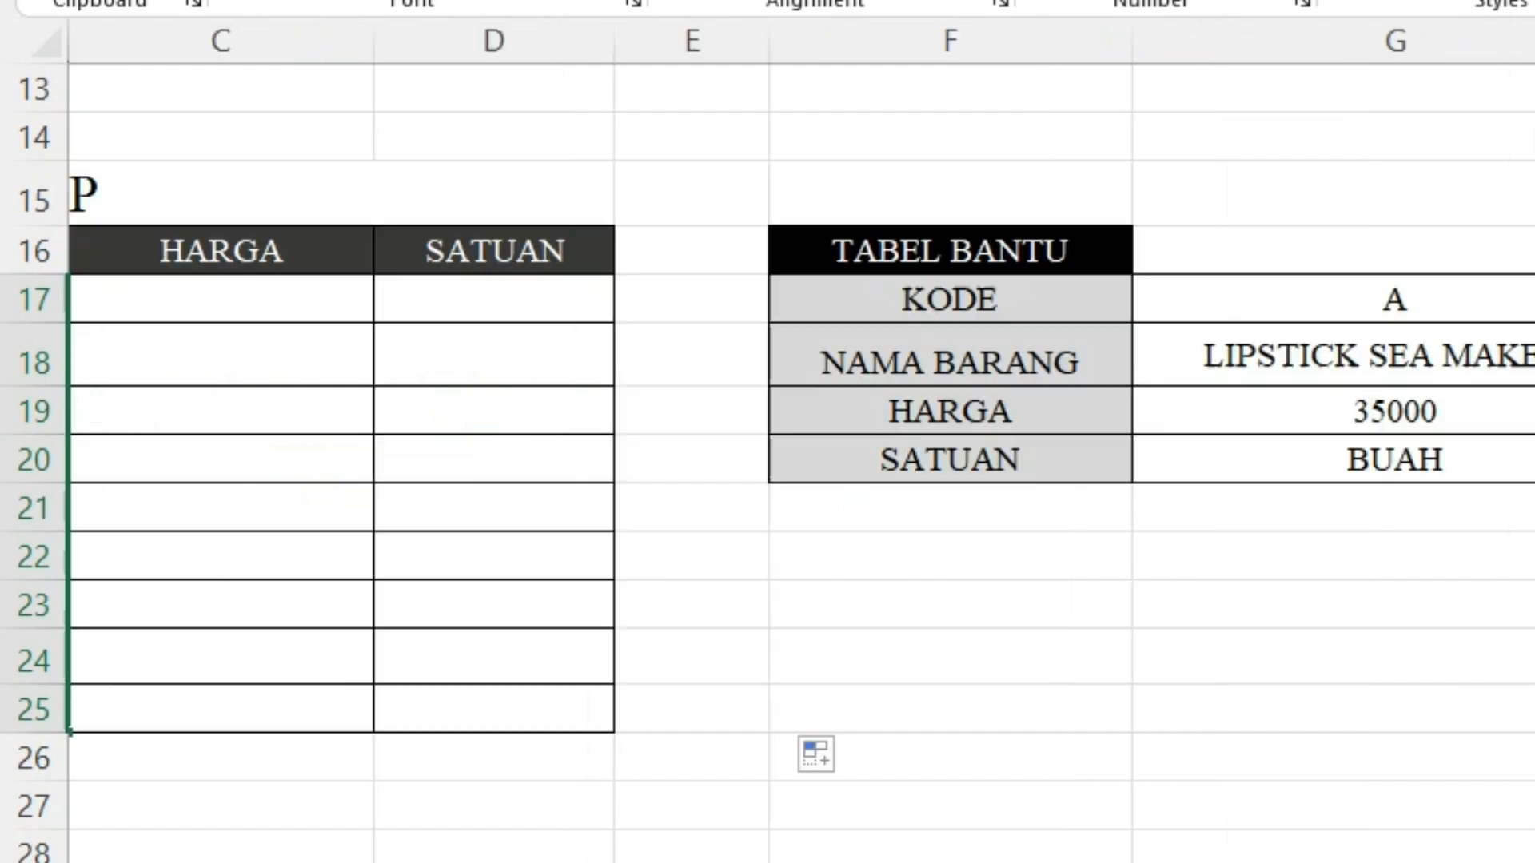
pyautogui.click(509, 459)
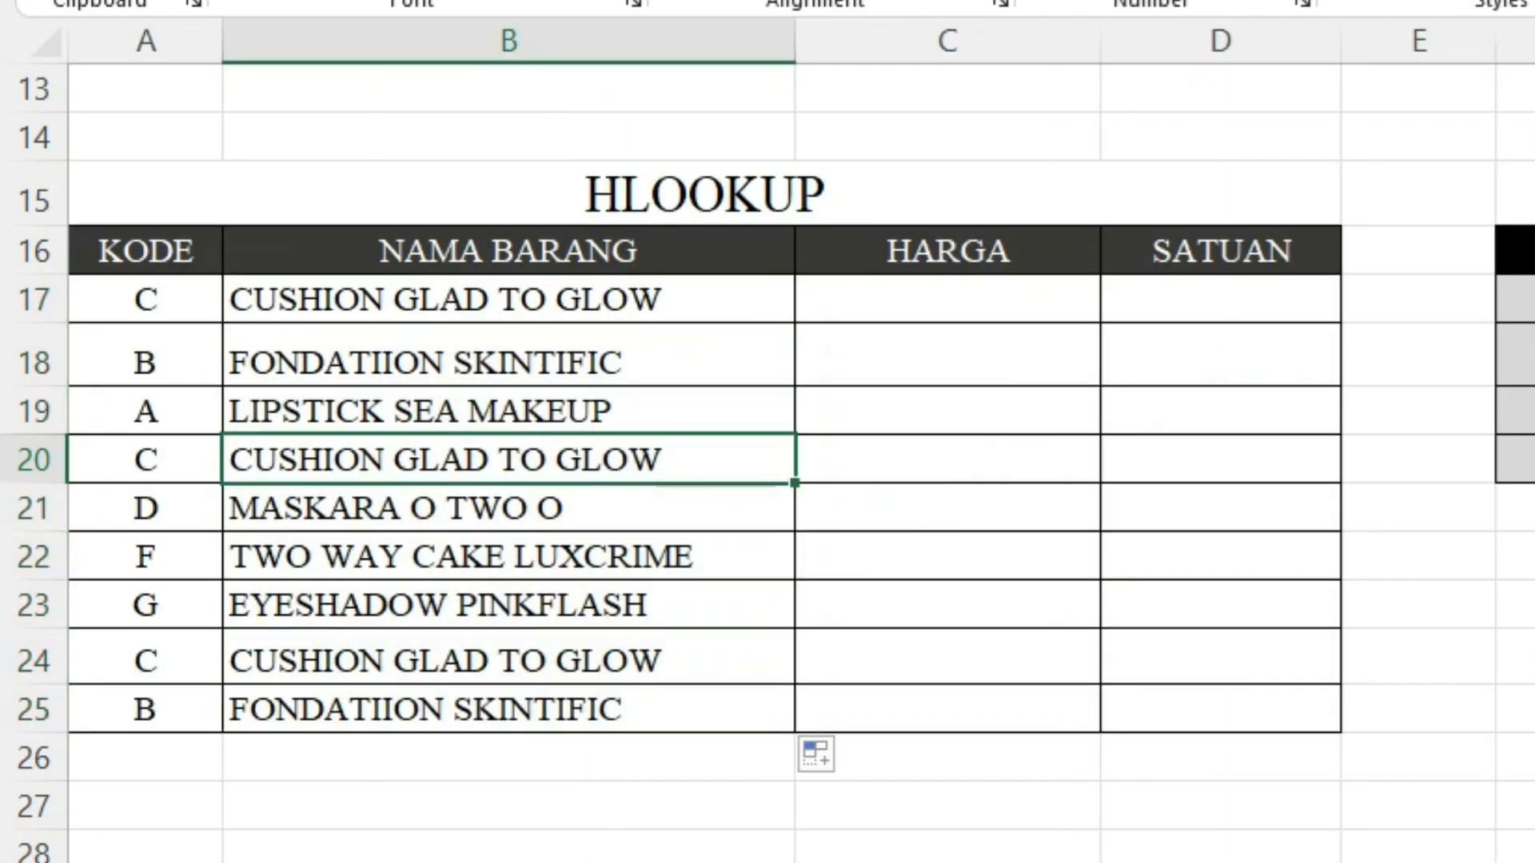
pyautogui.click(508, 355)
pyautogui.hscroll(3, 768, 439)
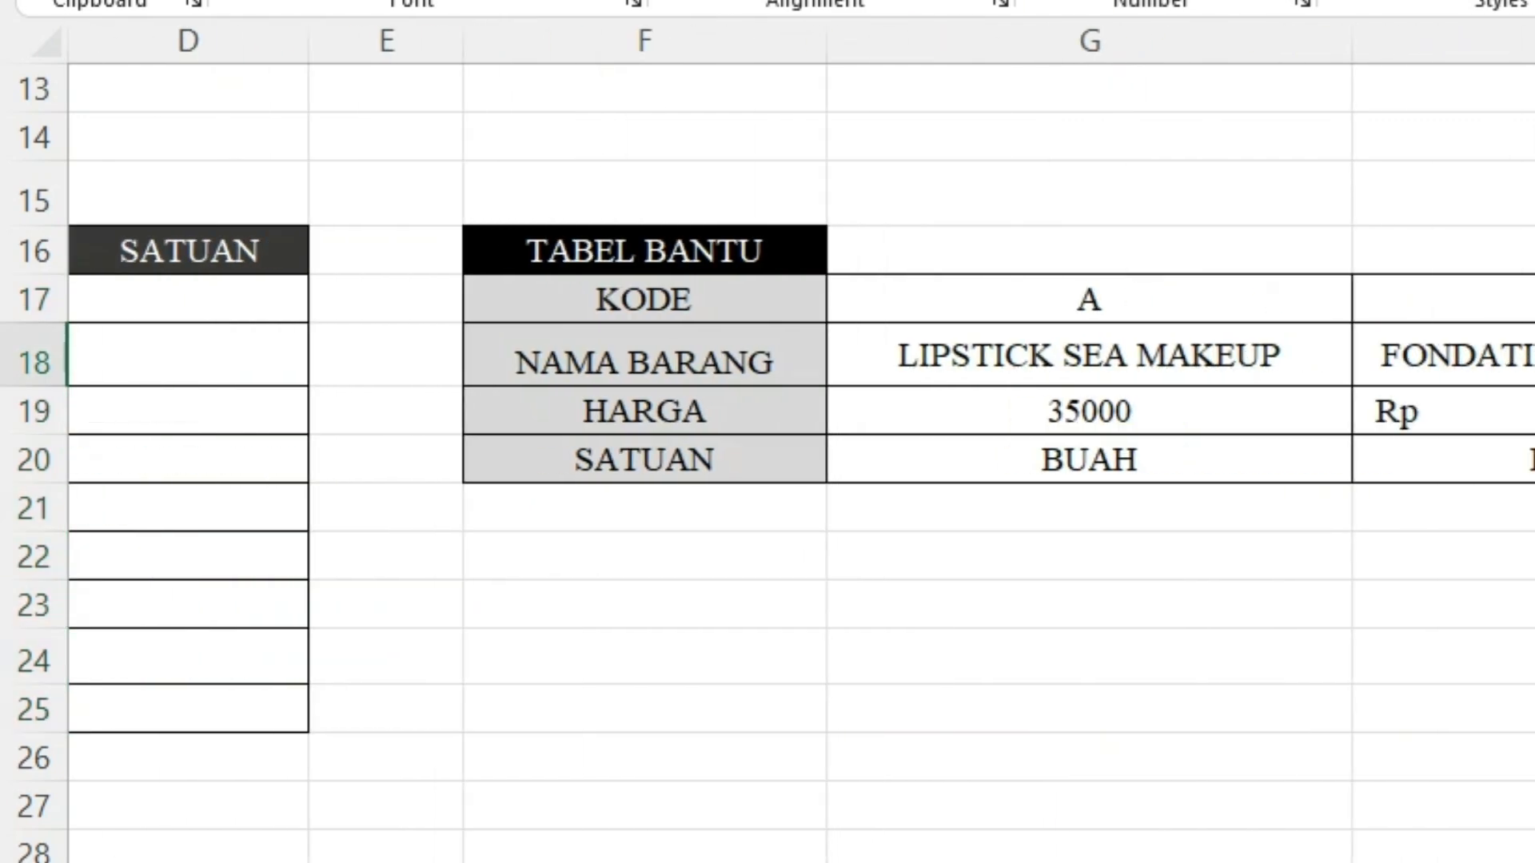
pyautogui.hscroll(-3, 768, 440)
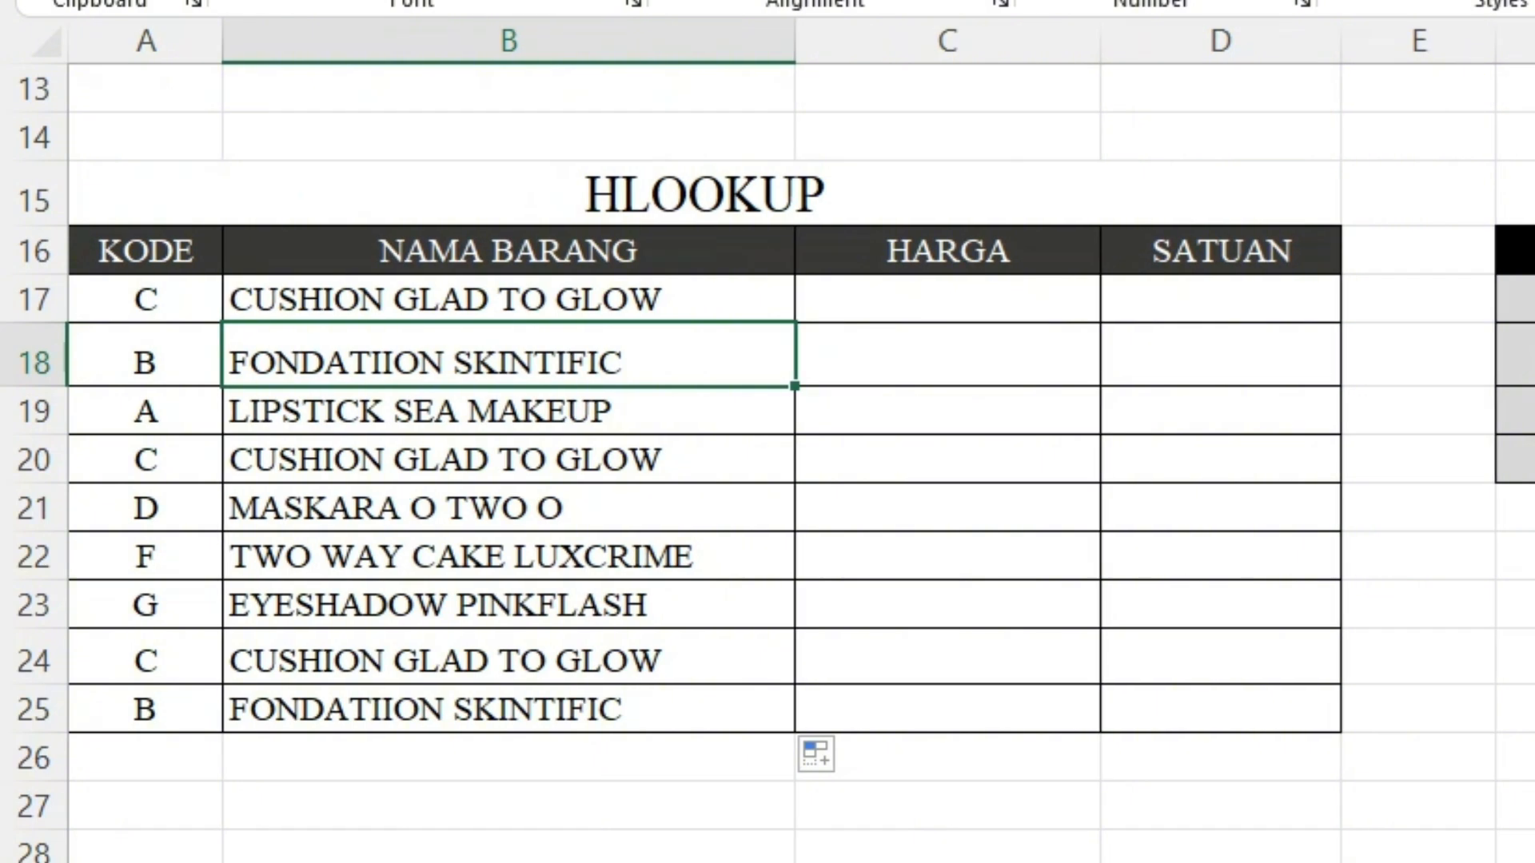
pyautogui.click(508, 411)
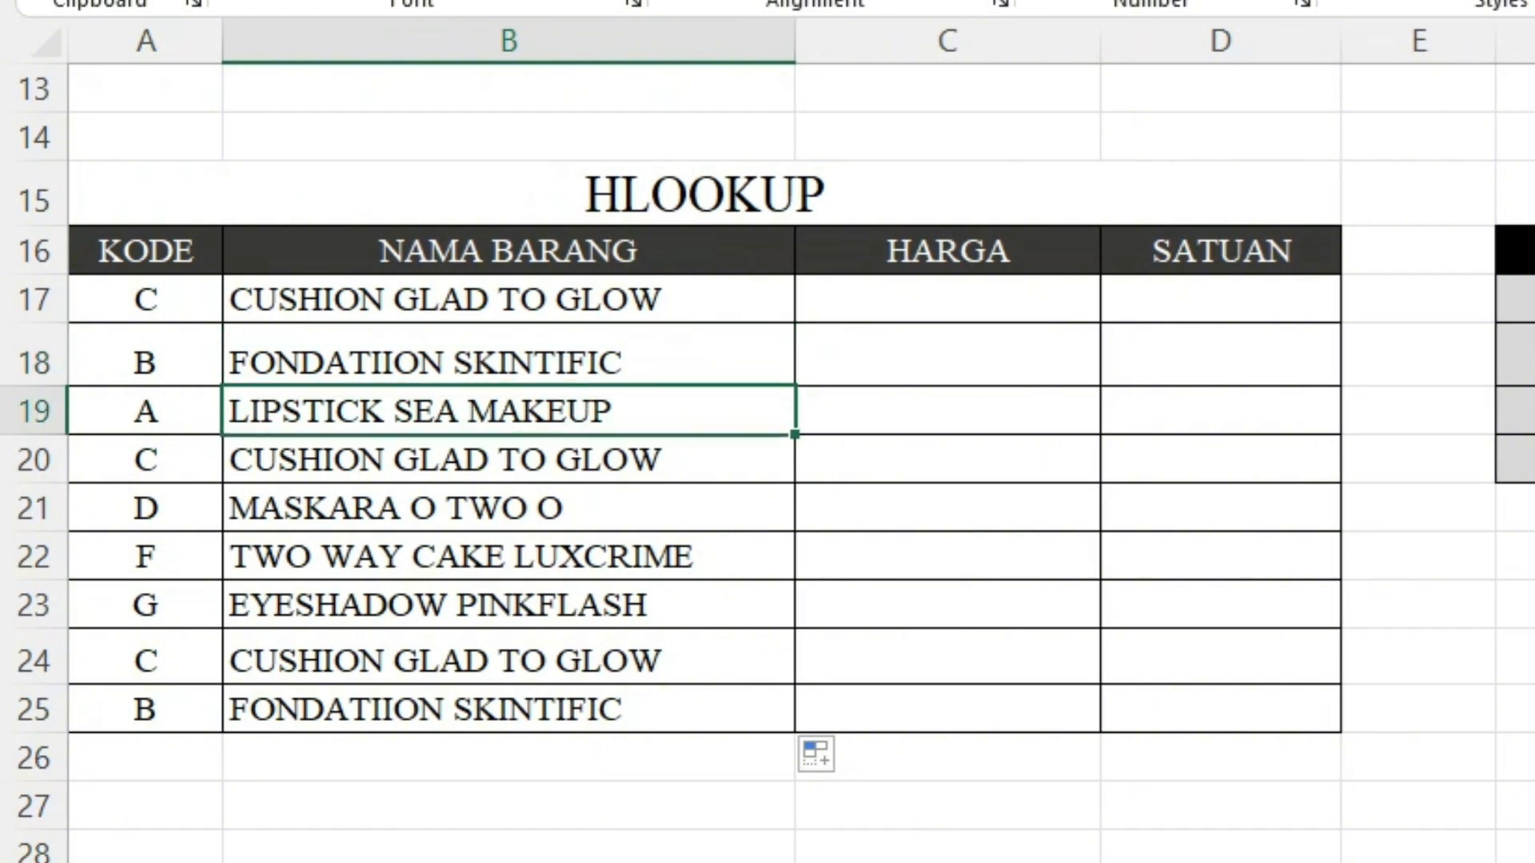
pyautogui.click(509, 299)
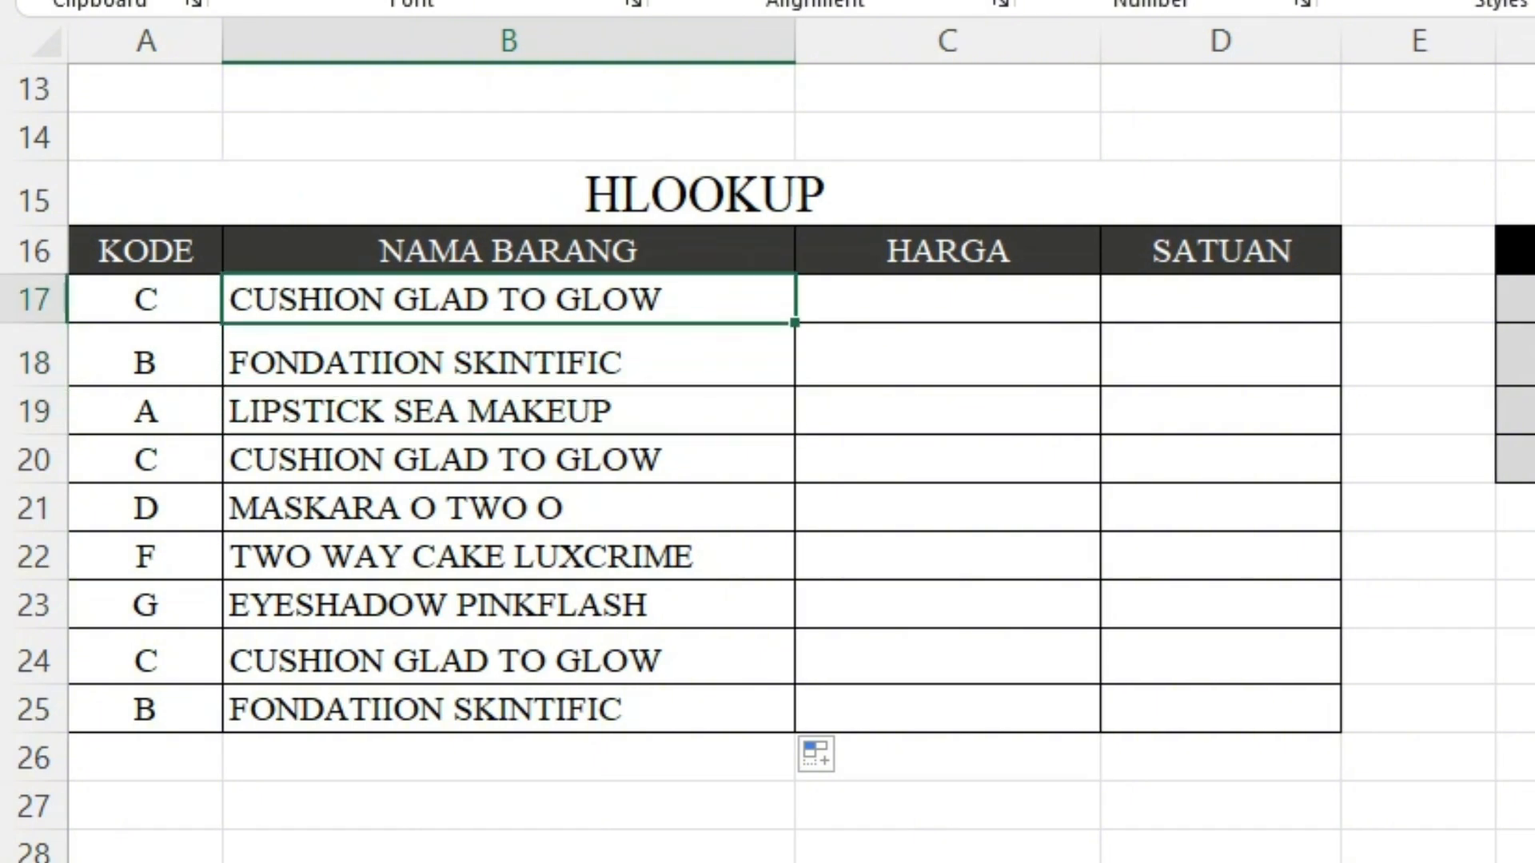
pyautogui.click(1533, 354)
# Copy the full HLOOKUP formula text from B17 for reuse in the HARGA column
pyautogui.click(948, 299)
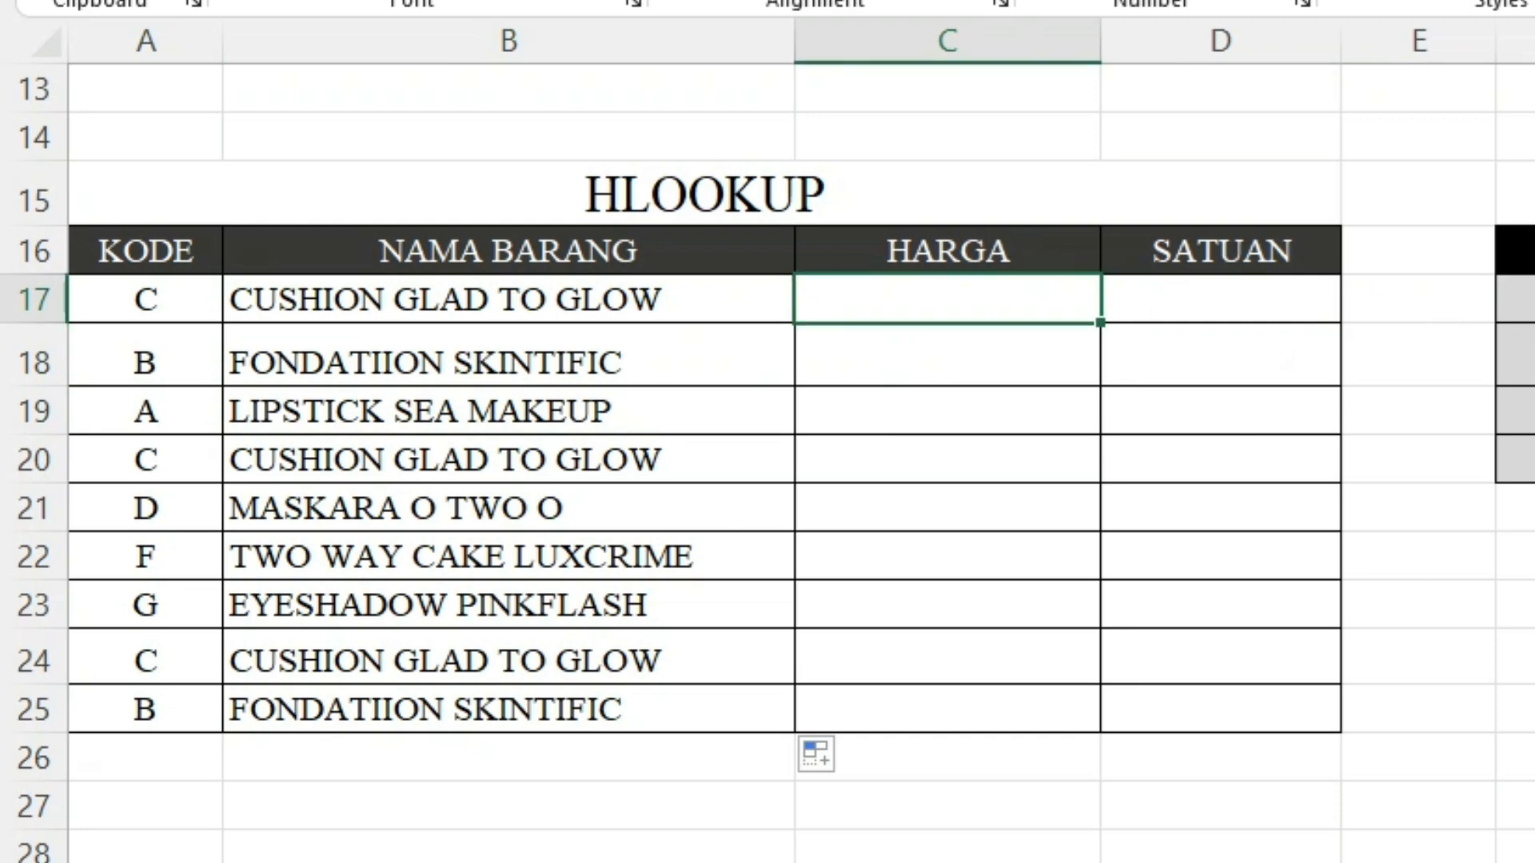
pyautogui.doubleClick(675, 299)
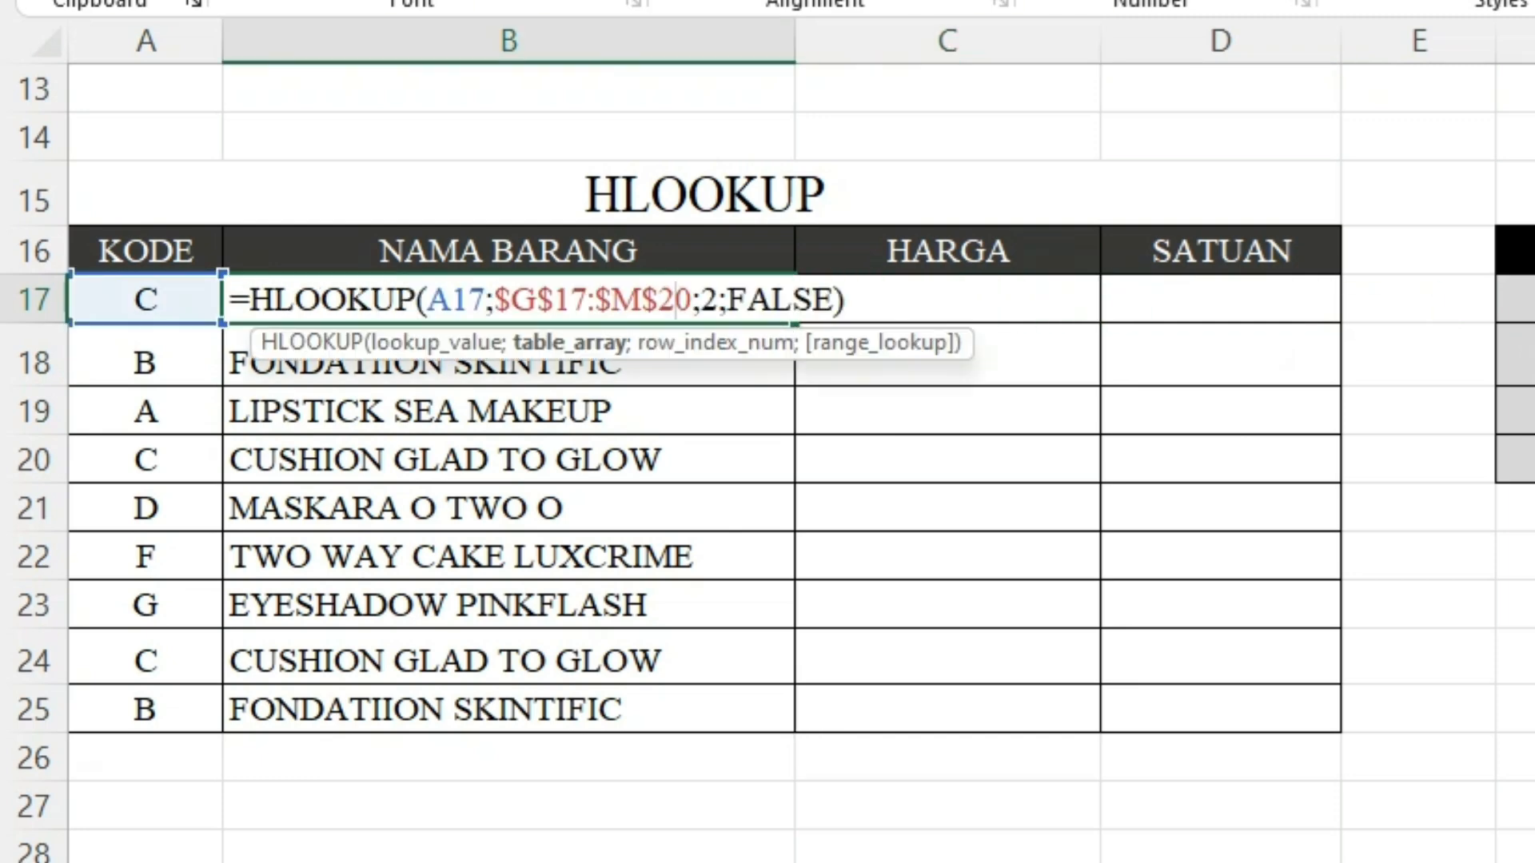
pyautogui.moveTo(846, 300); pyautogui.dragTo(230, 301)
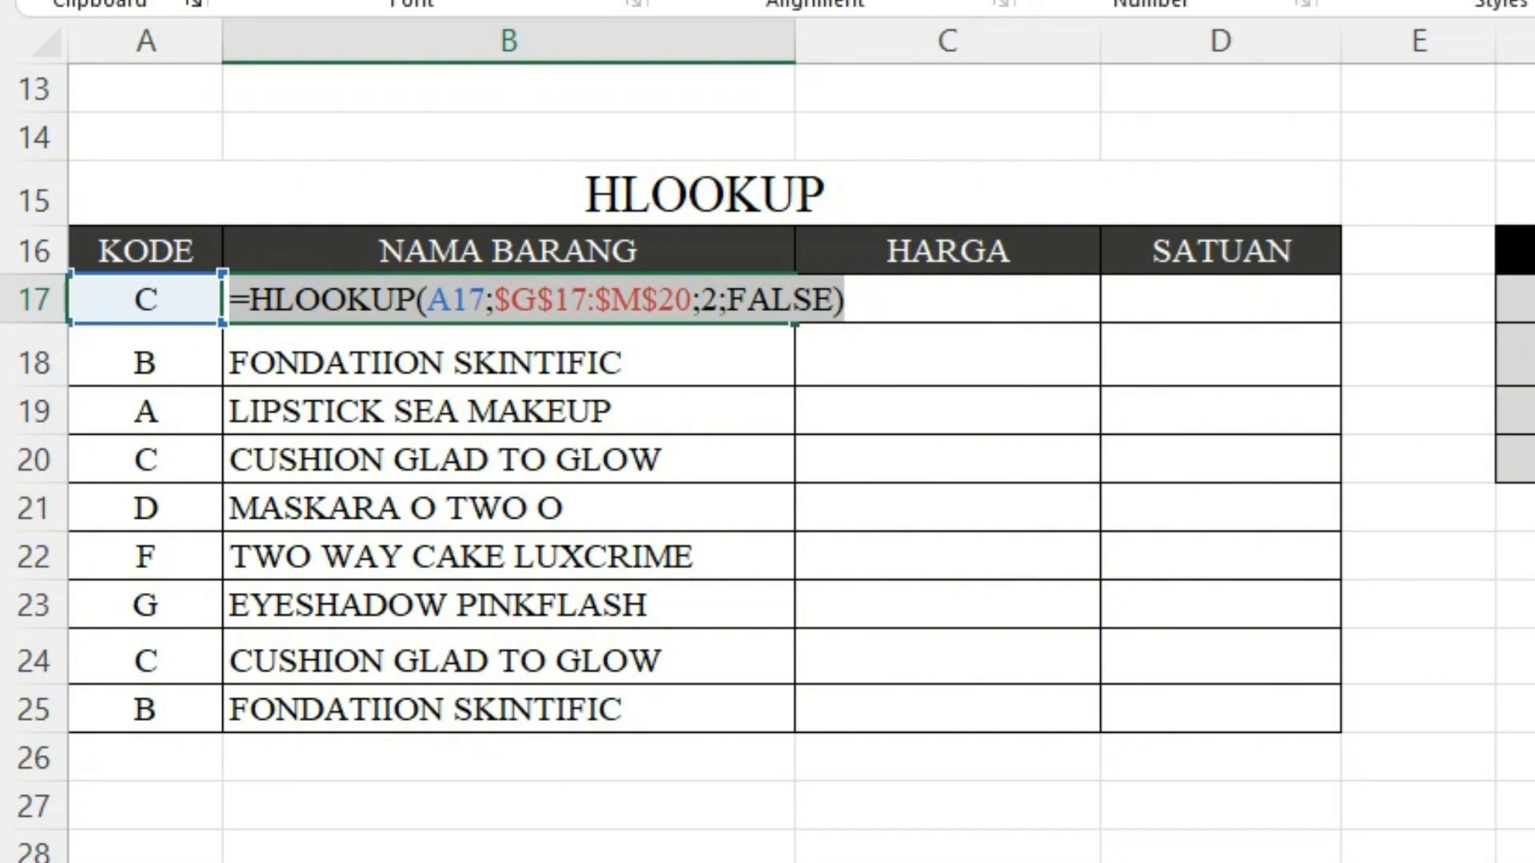
pyautogui.press('Escape')
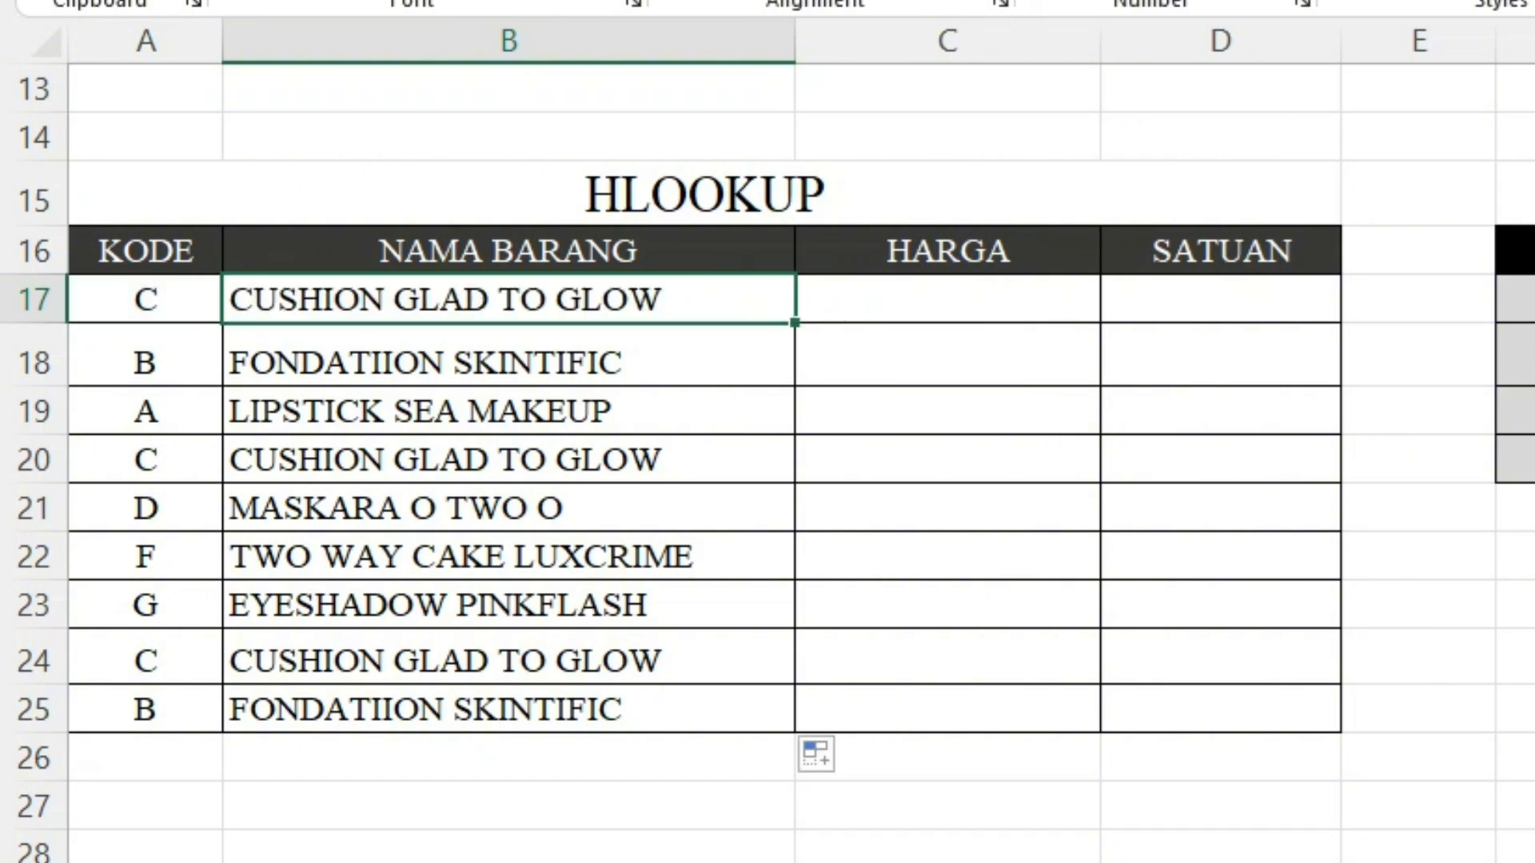
# Paste the copied HLOOKUP formula into C17 with row index 3 and fill it down the HARGA column to C25
pyautogui.doubleClick(947, 300)
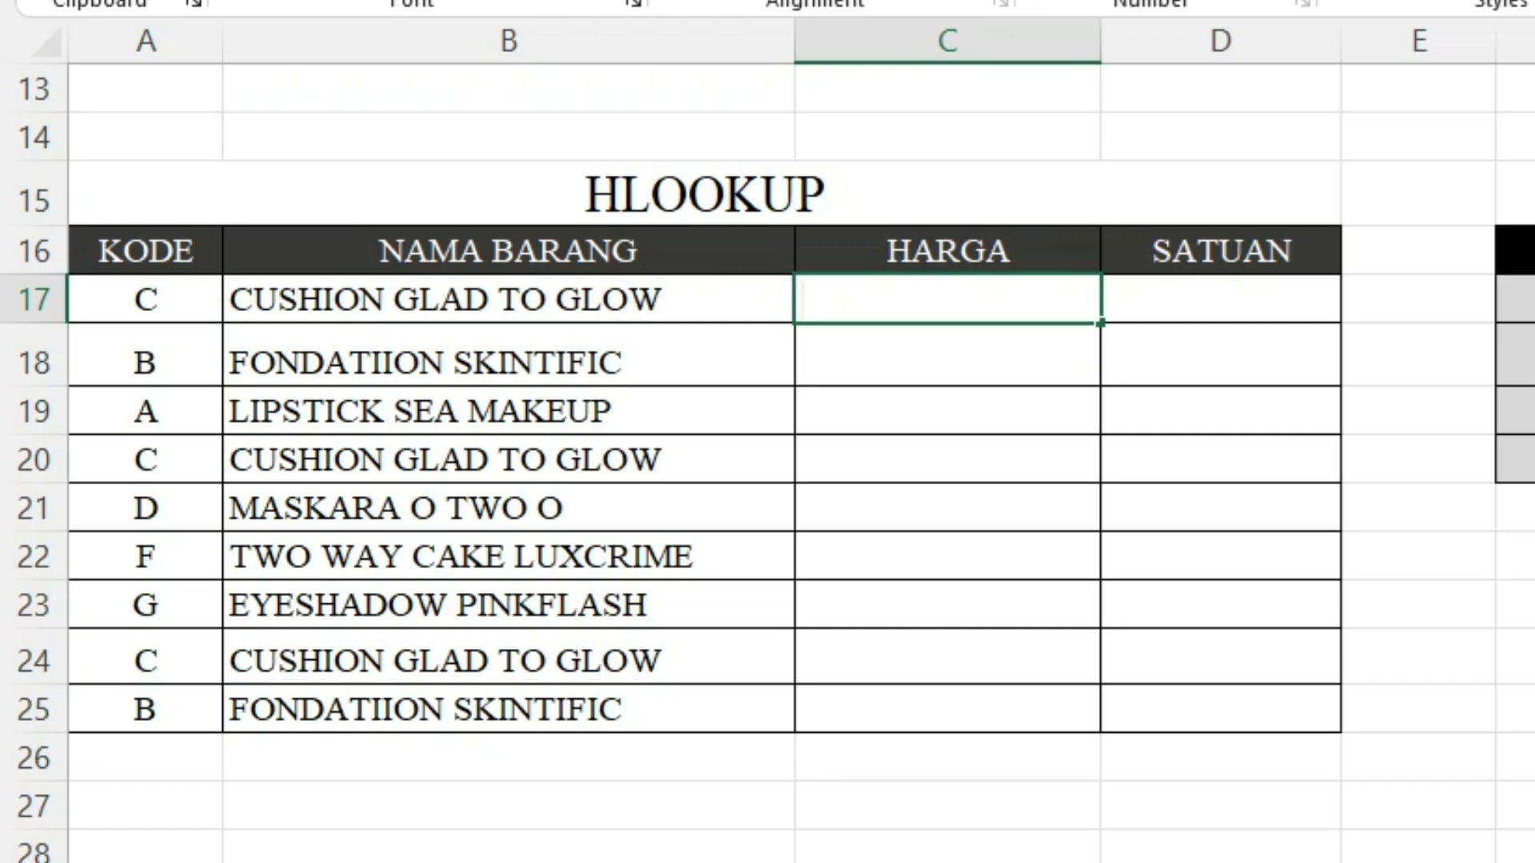
pyautogui.hotkey('ctrl', 'v')
pyautogui.click(1290, 300)
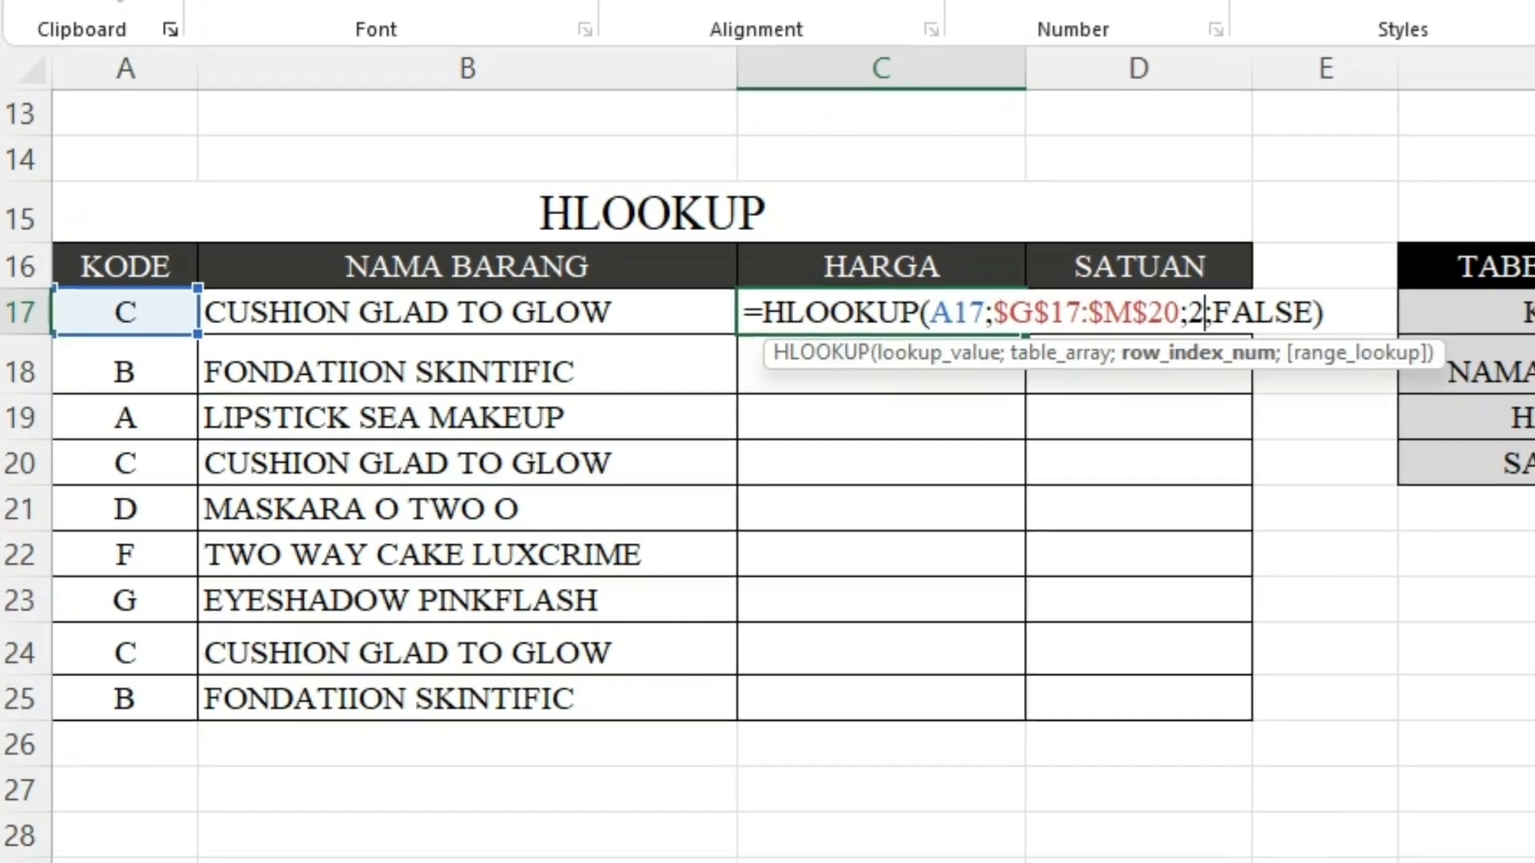
pyautogui.press('BackSpace')
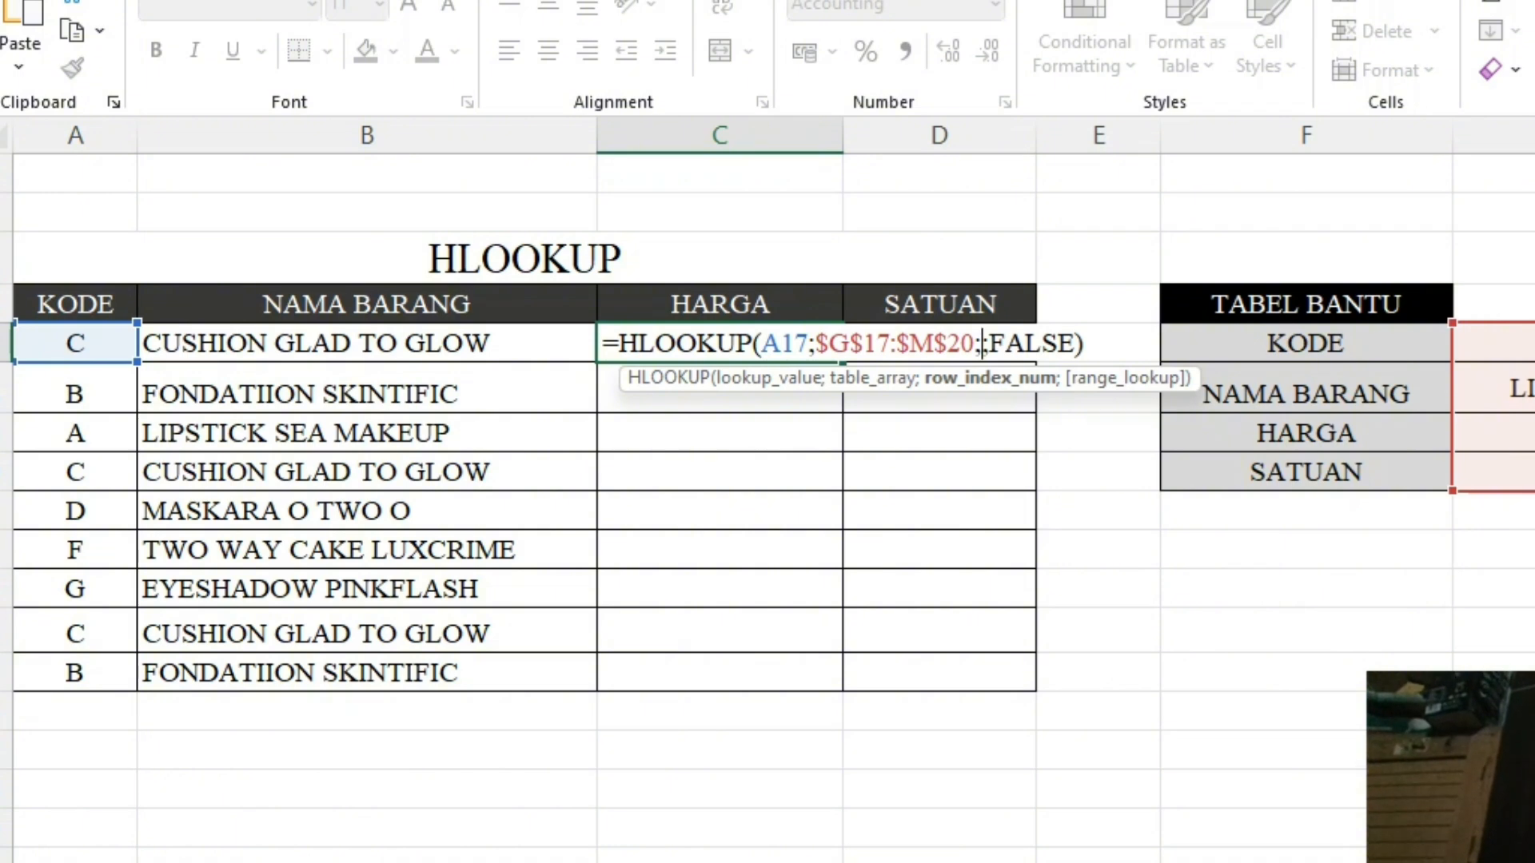
pyautogui.write('3')
pyautogui.press('Return')
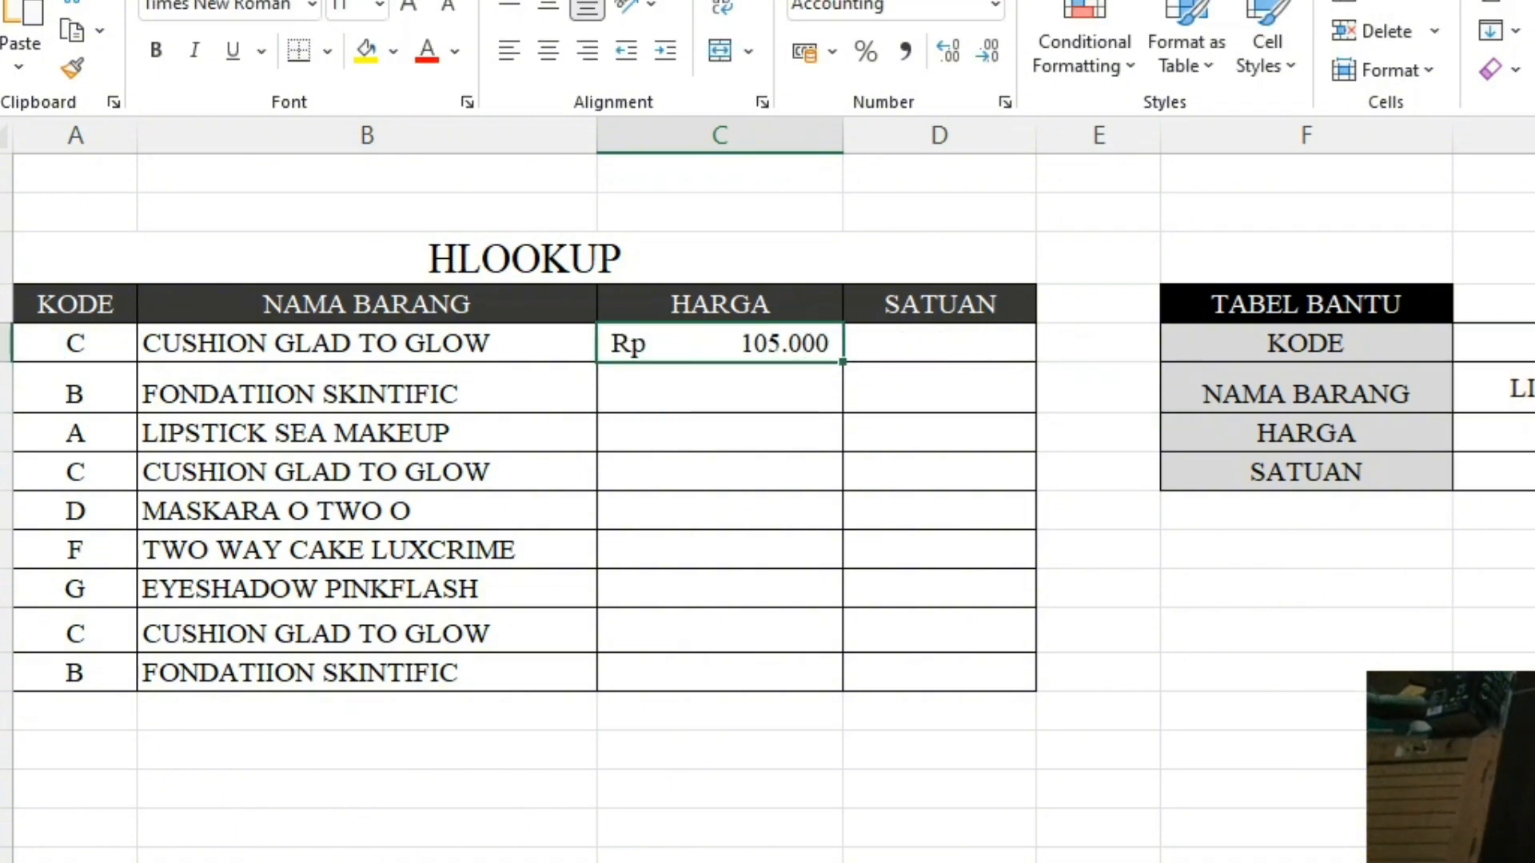
pyautogui.doubleClick(843, 362)
# Paste the copied HLOOKUP formula into D17 with row index 4 and fill it down the SATUAN column to D25
pyautogui.click(939, 343)
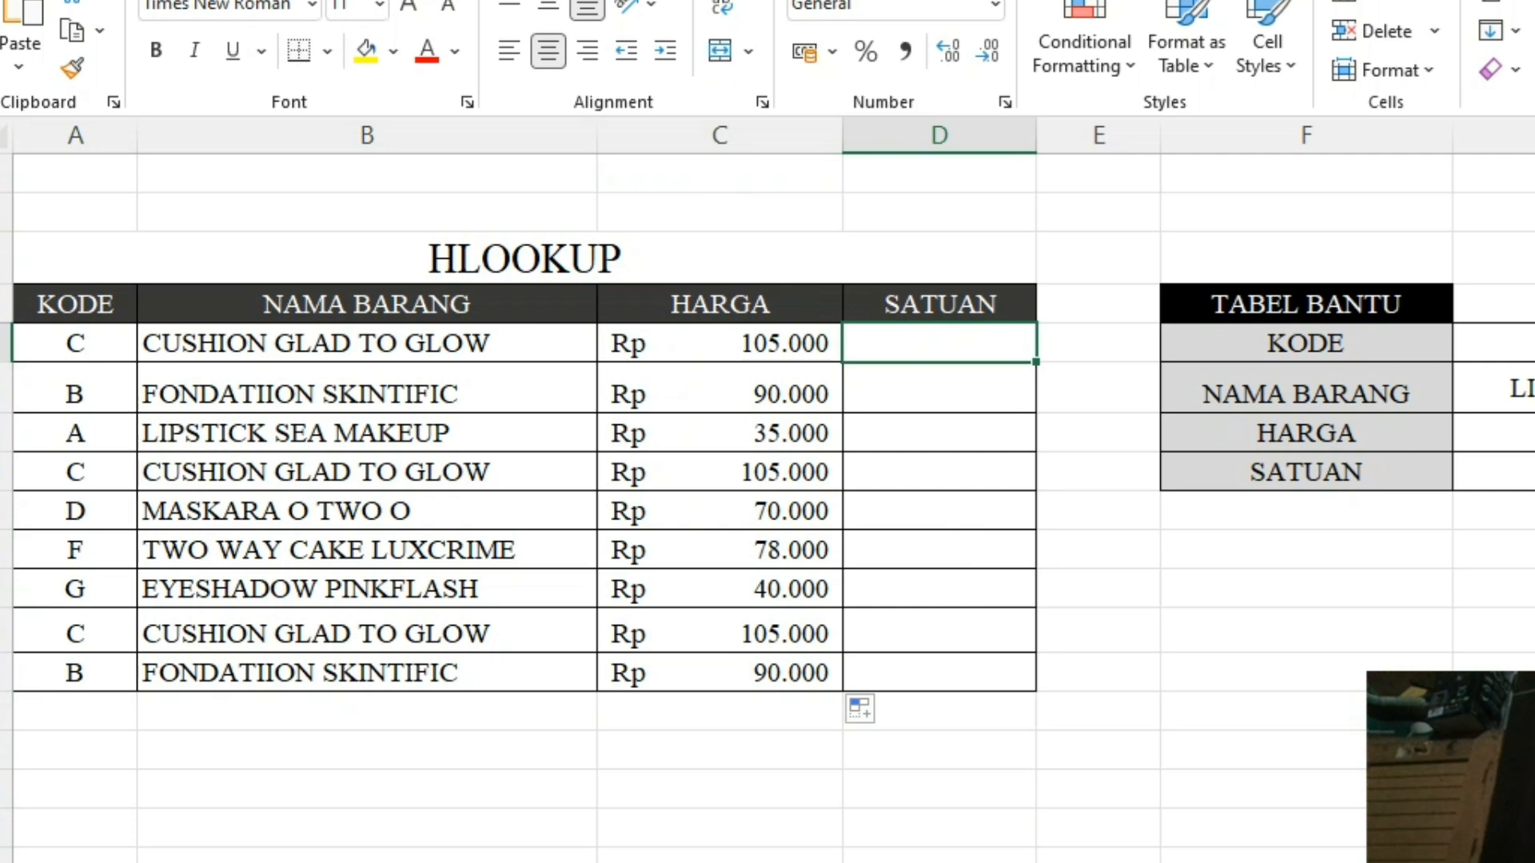
pyautogui.write('CUSHION GLAD TO GLOW')
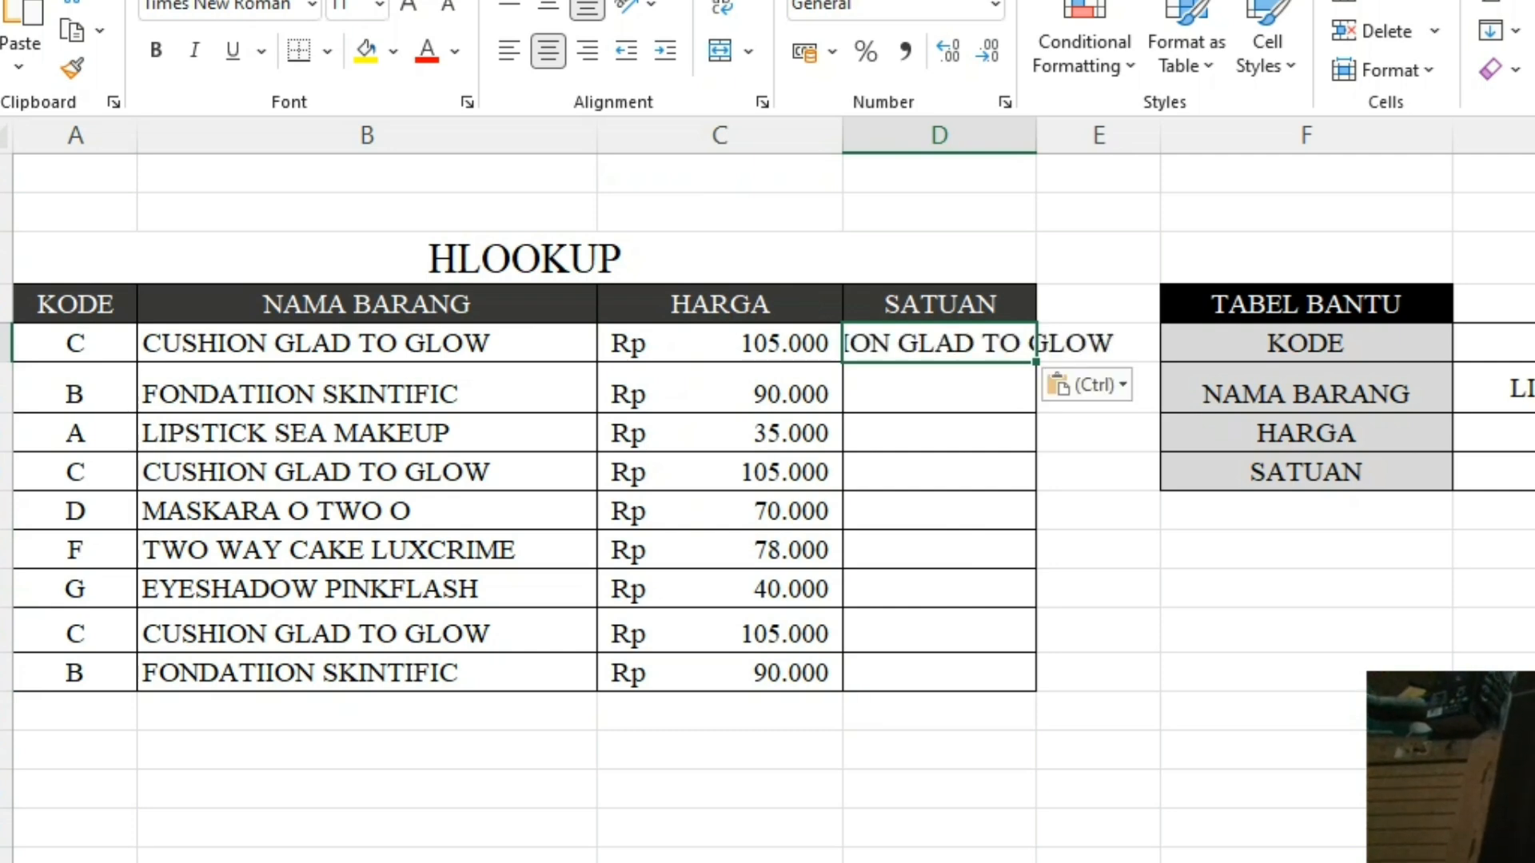
pyautogui.doubleClick(932, 344)
pyautogui.click(992, 343)
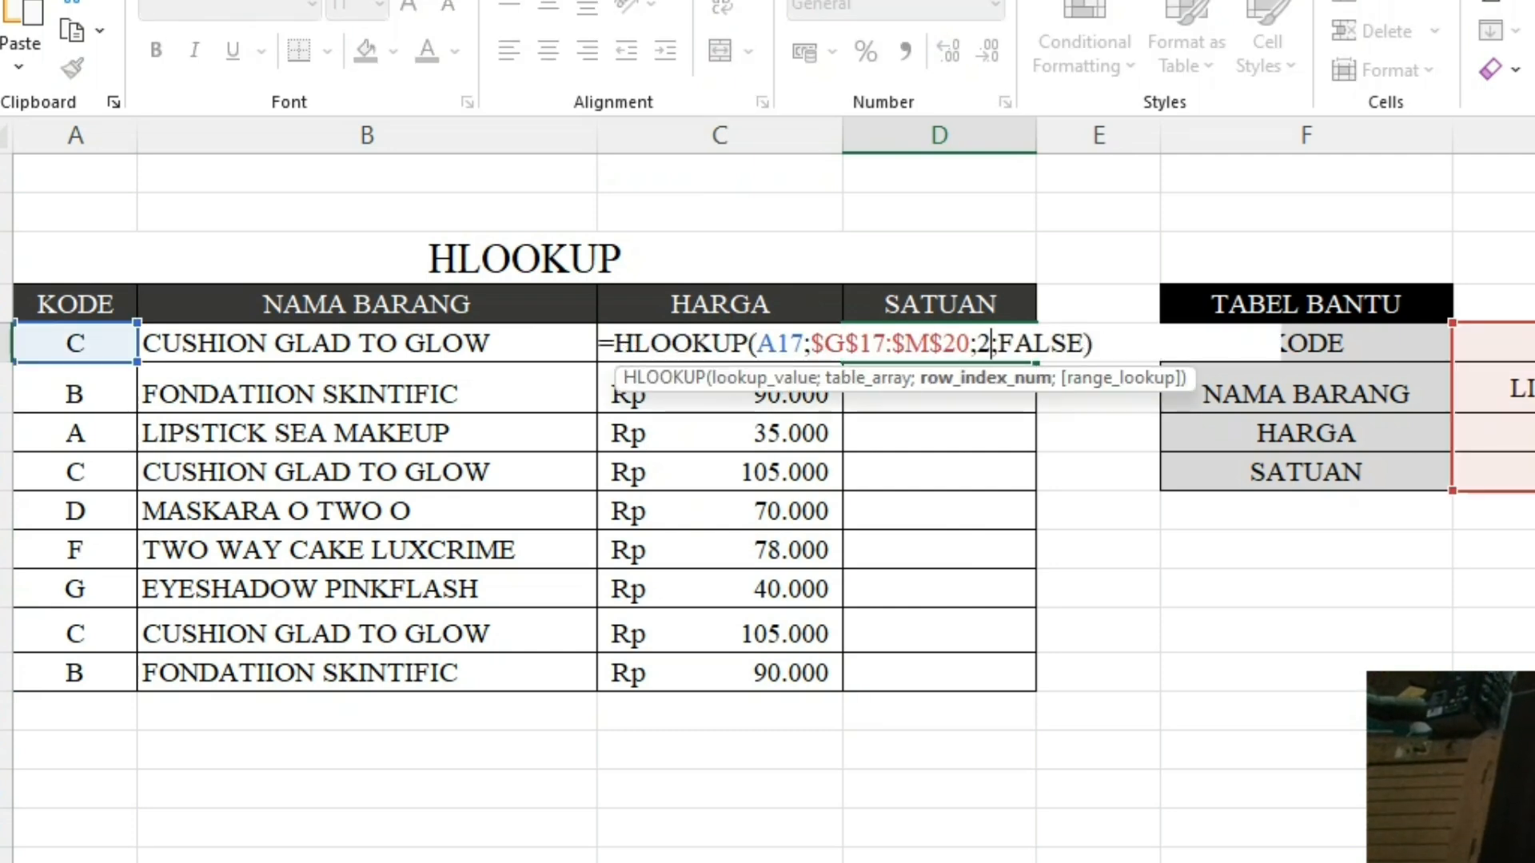
pyautogui.press('BackSpace')
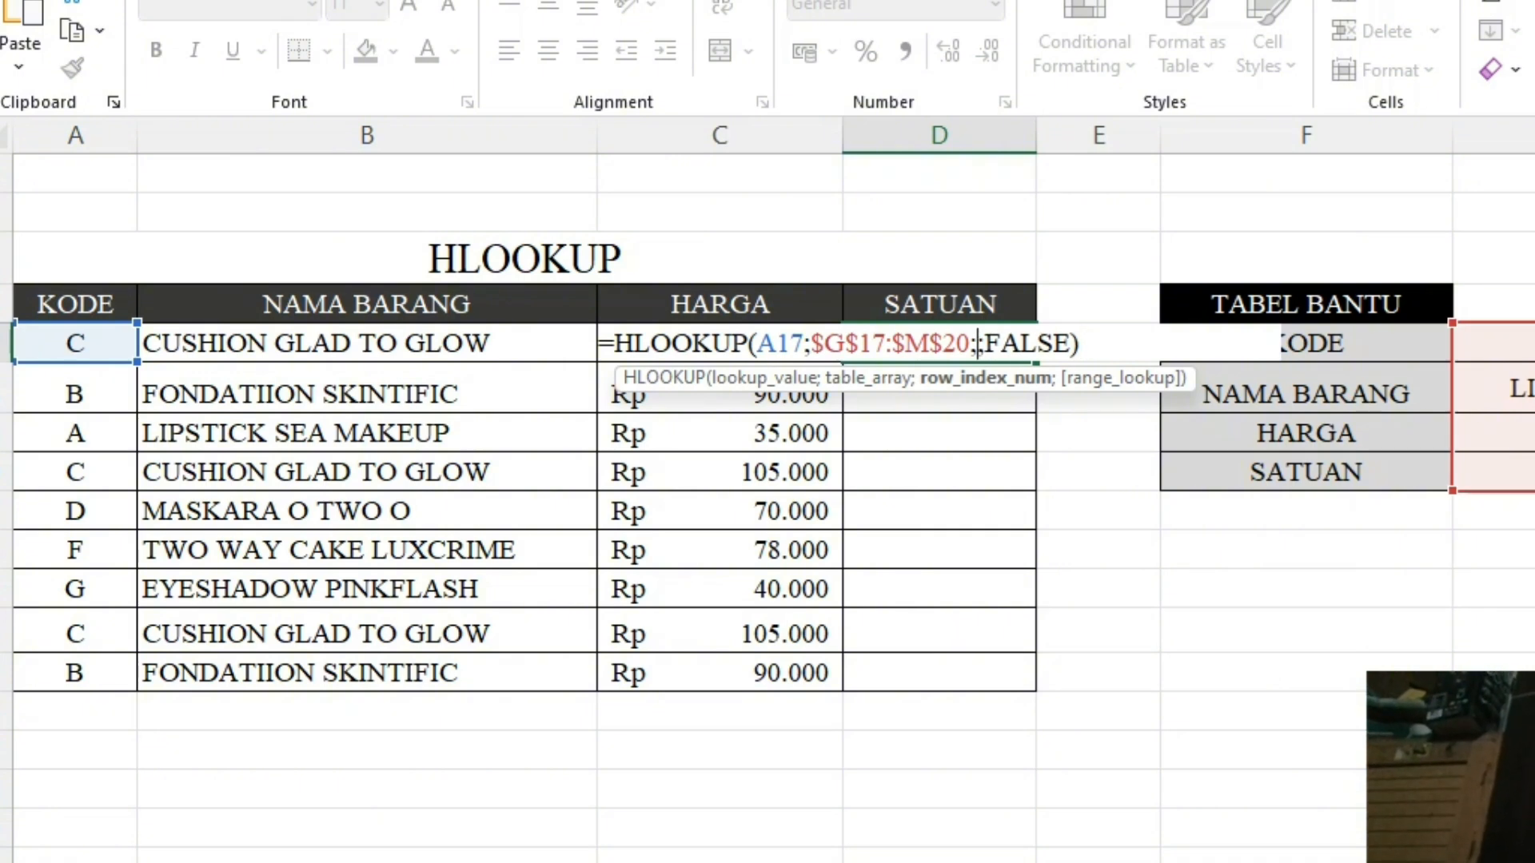
pyautogui.write('4')
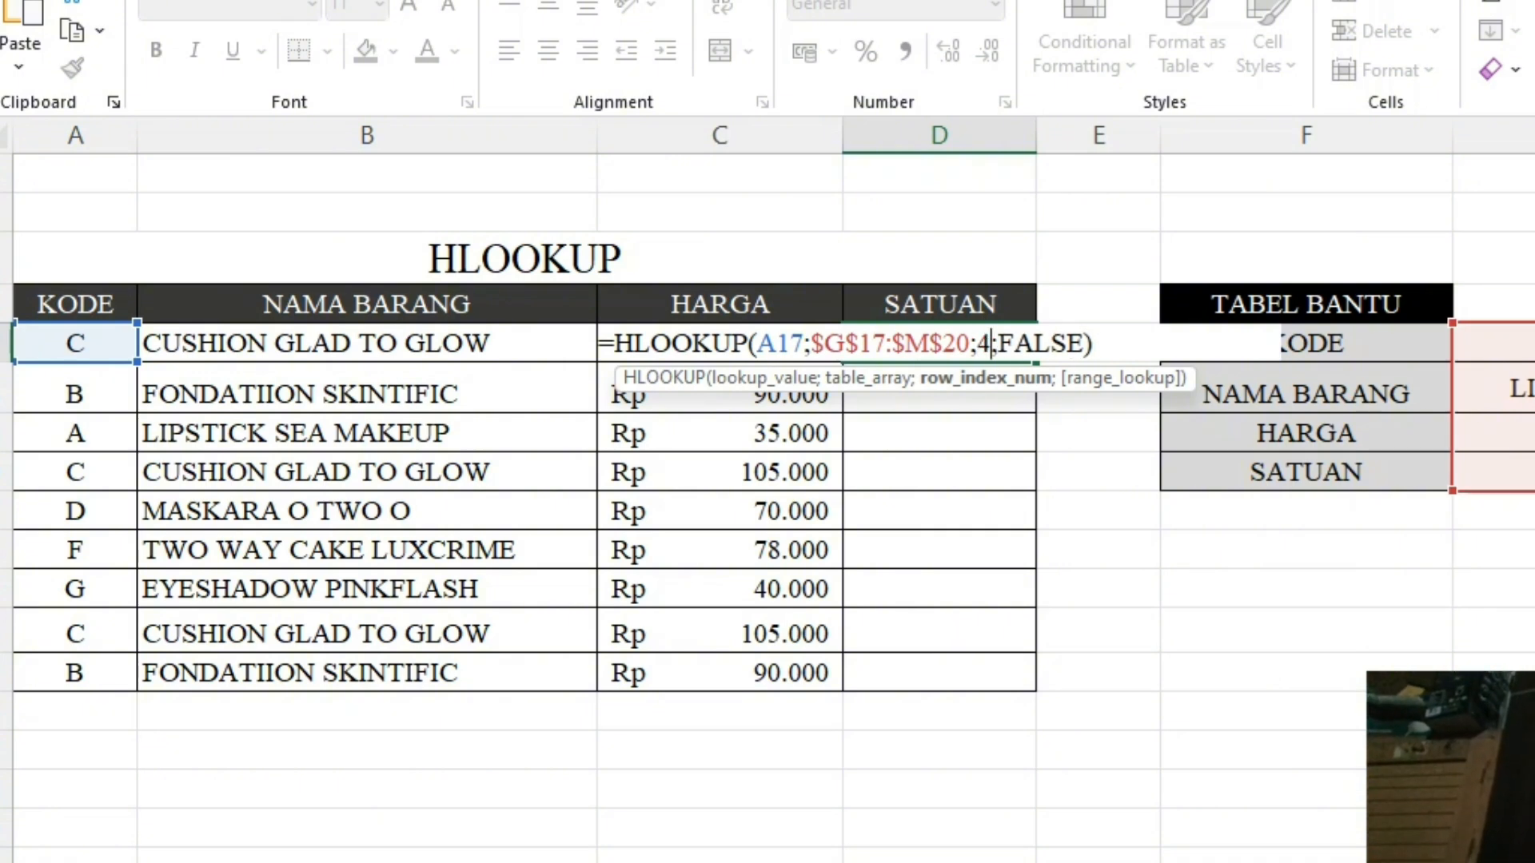
pyautogui.press('Return')
pyautogui.click(951, 344)
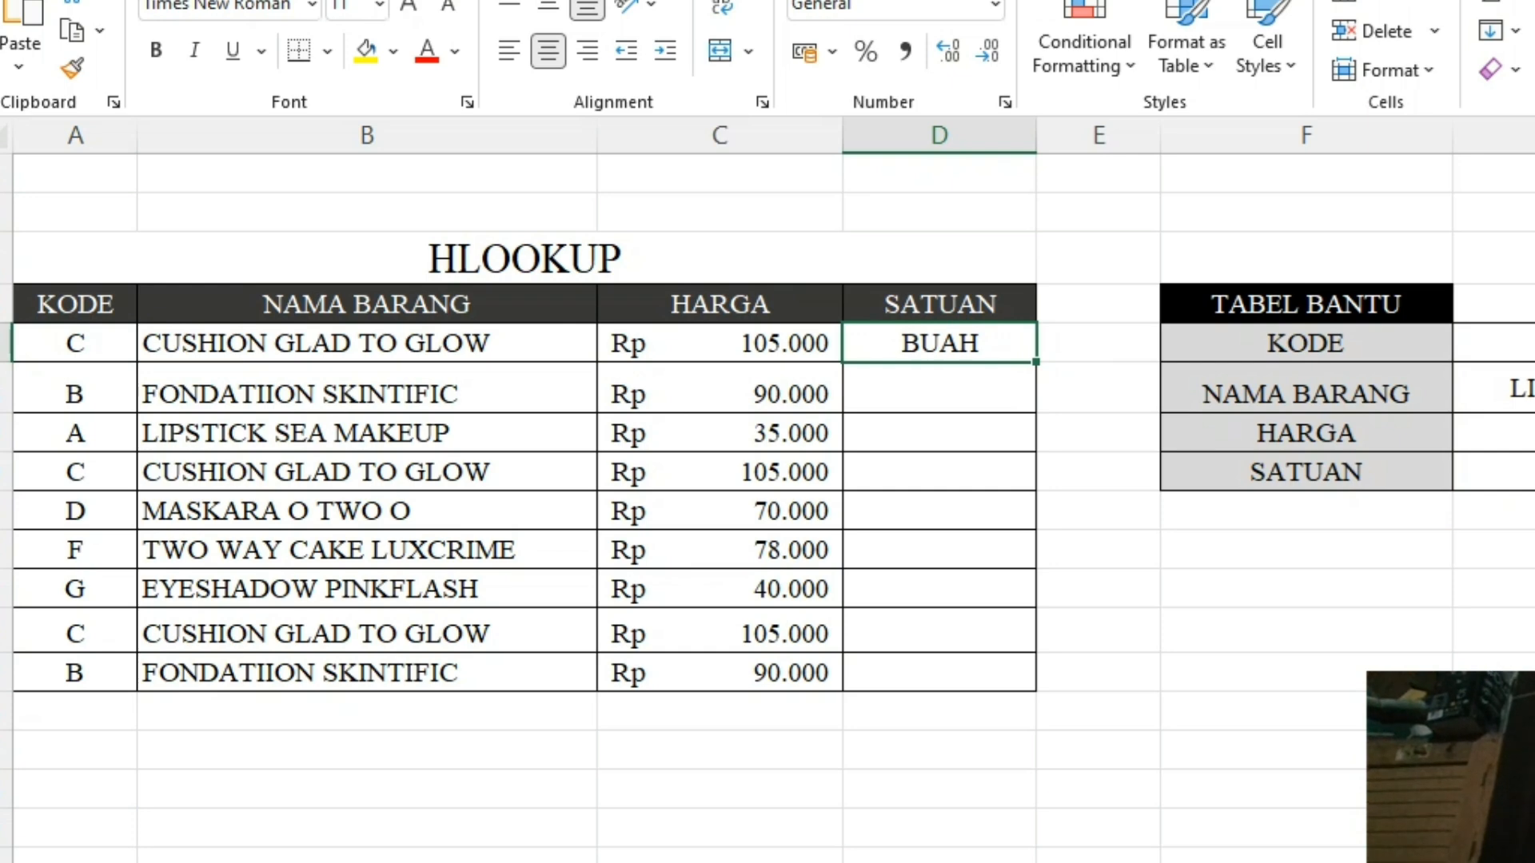
pyautogui.doubleClick(1036, 362)
pyautogui.click(1098, 550)
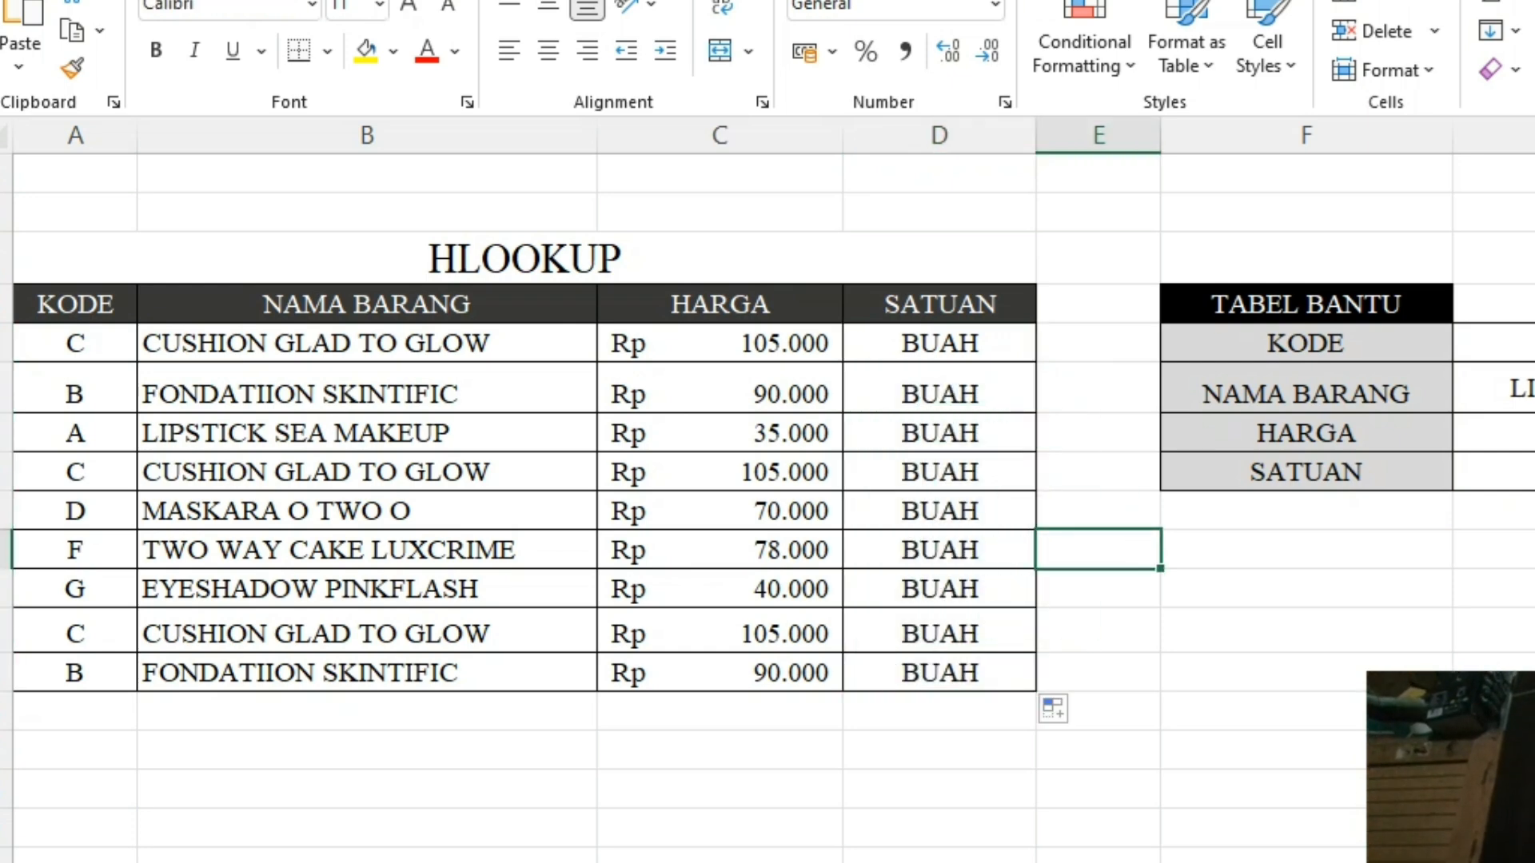
# Compare the row index argument of the HLOOKUP formula in B17 with the column index argument of the VLOOKUP formula in B4
pyautogui.doubleClick(369, 344)
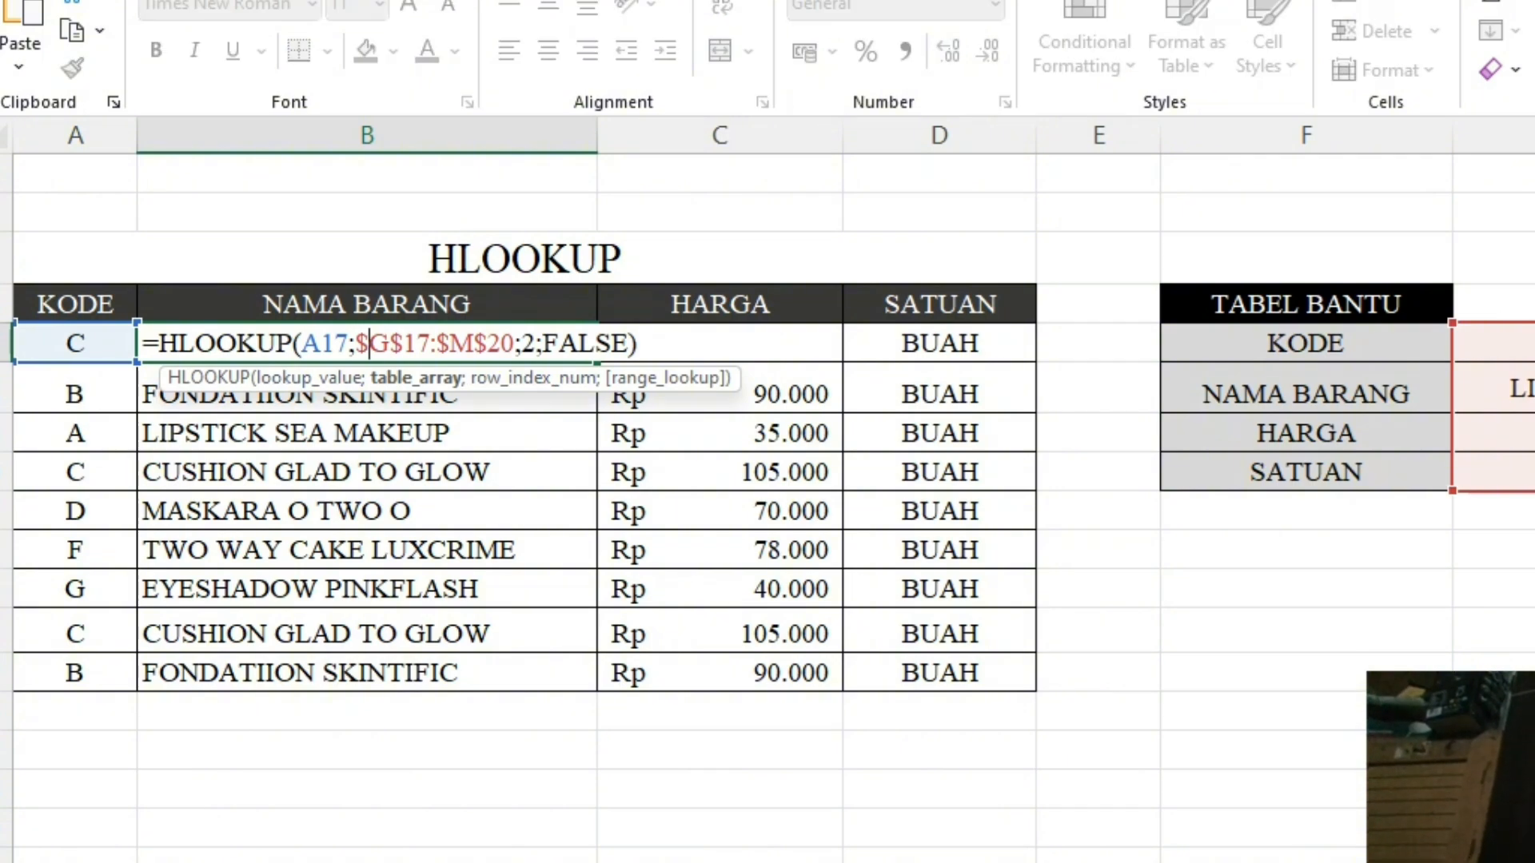
pyautogui.moveTo(158, 344); pyautogui.dragTo(275, 343)
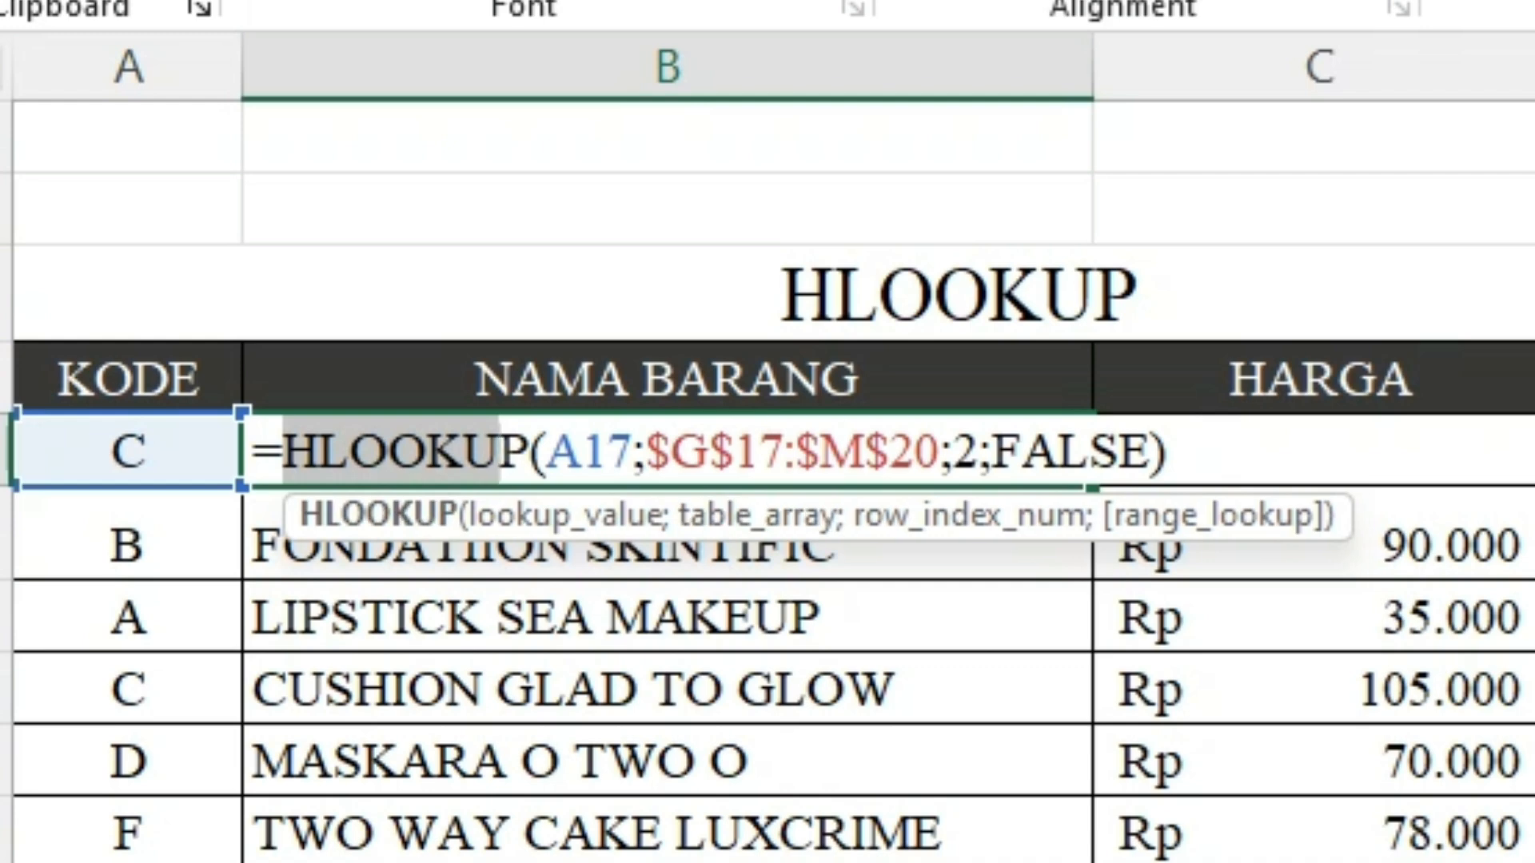
pyautogui.moveTo(954, 453); pyautogui.dragTo(977, 453)
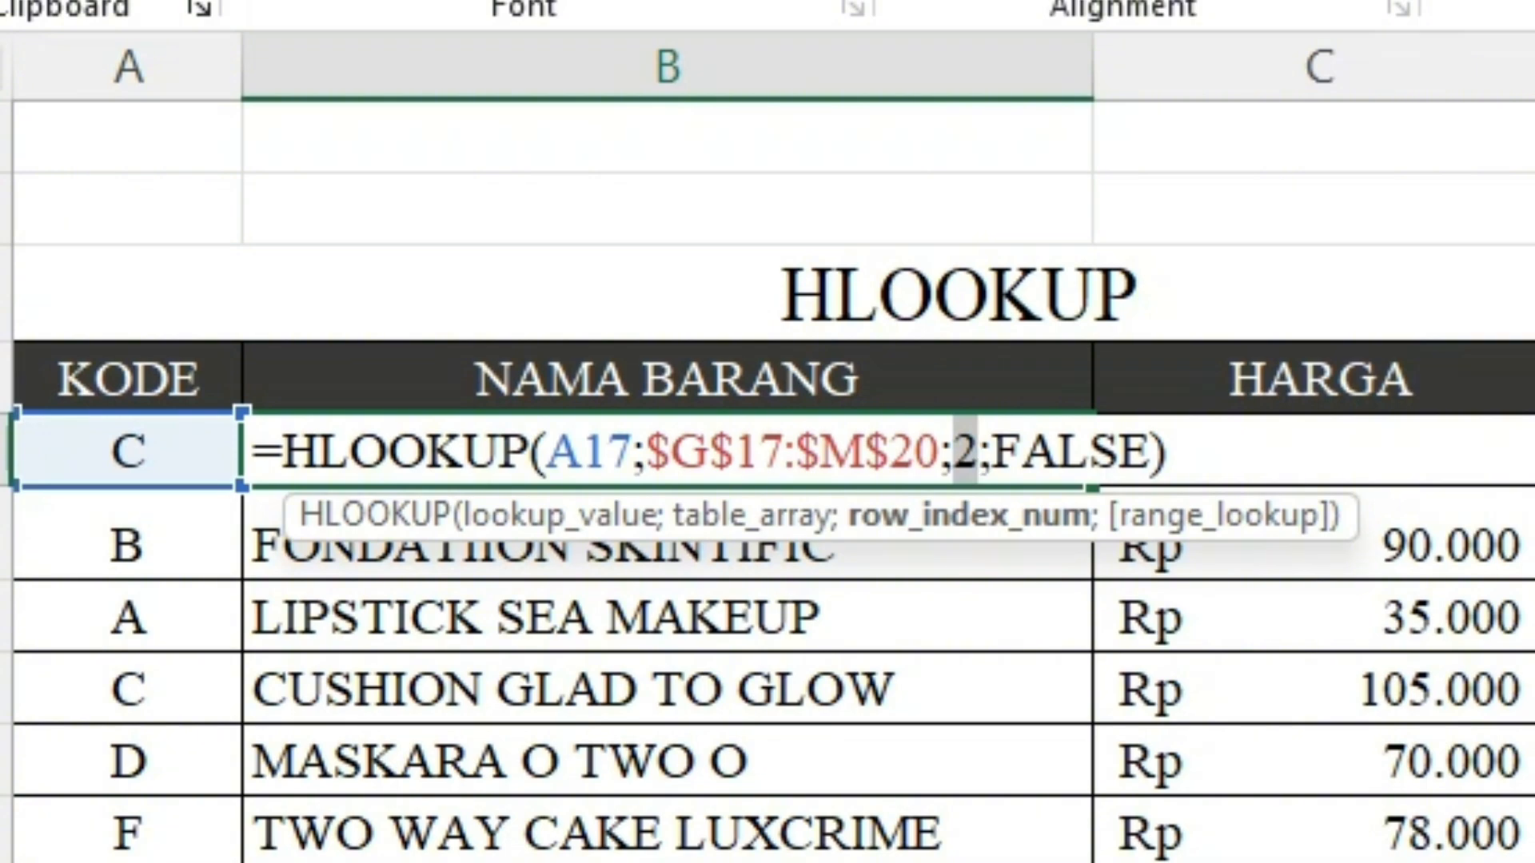
pyautogui.scroll(4, 767, 481)
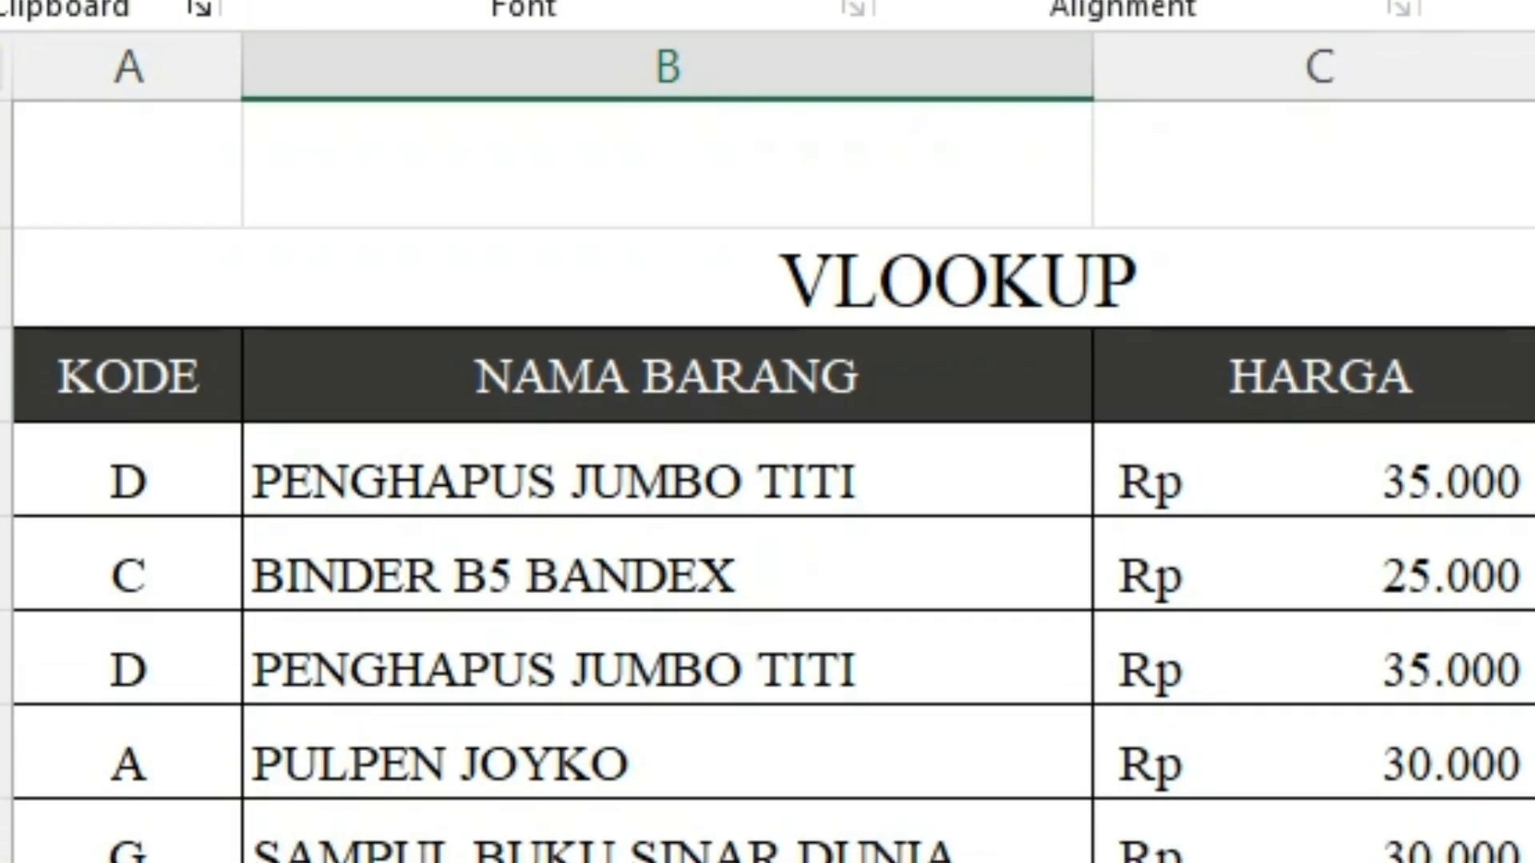
pyautogui.click(668, 470)
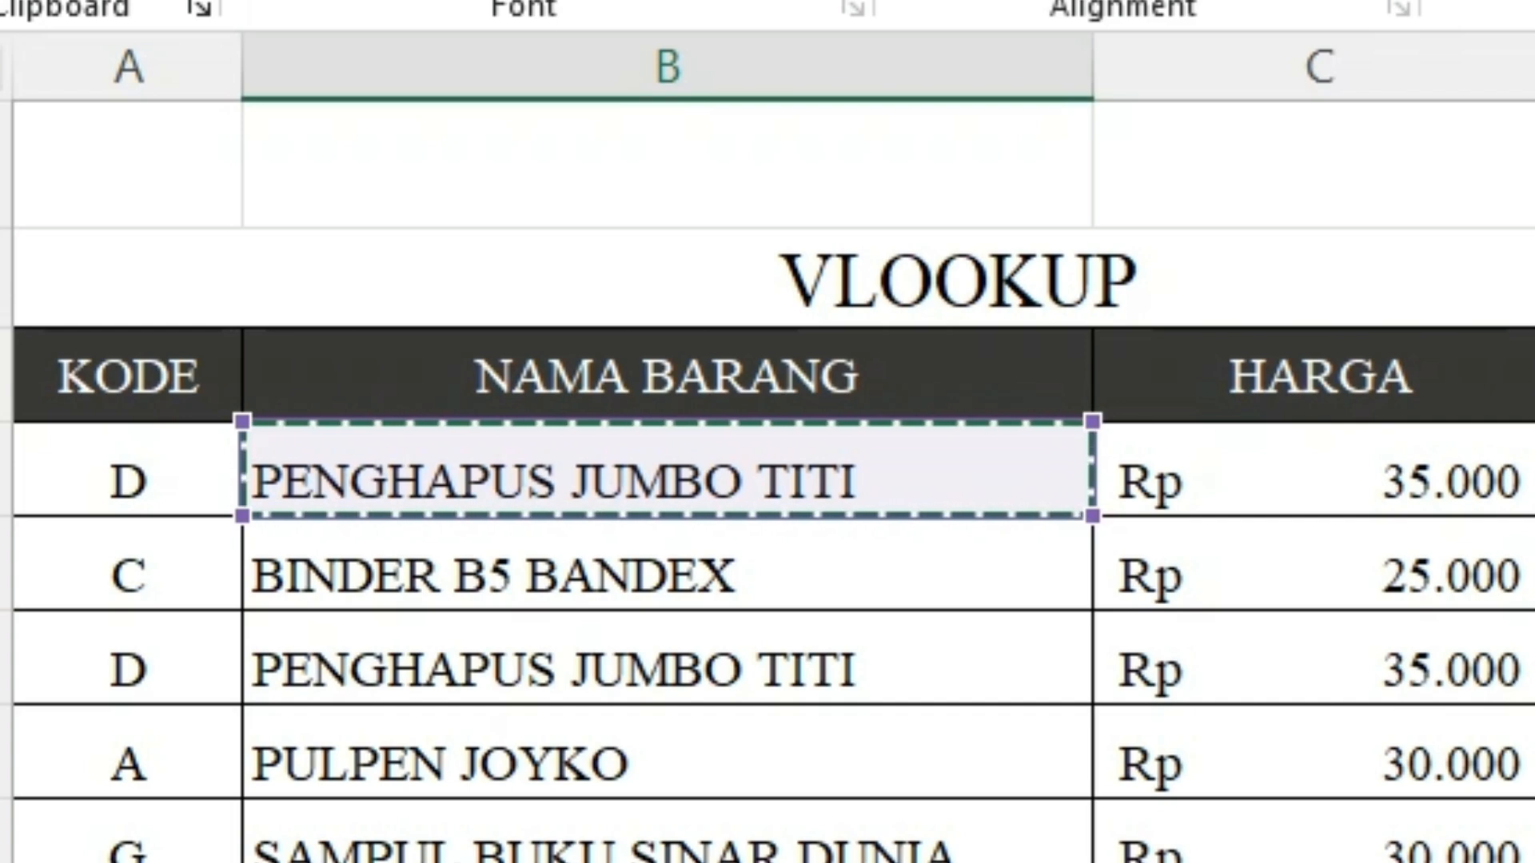
pyautogui.press('Return')
pyautogui.doubleClick(973, 254)
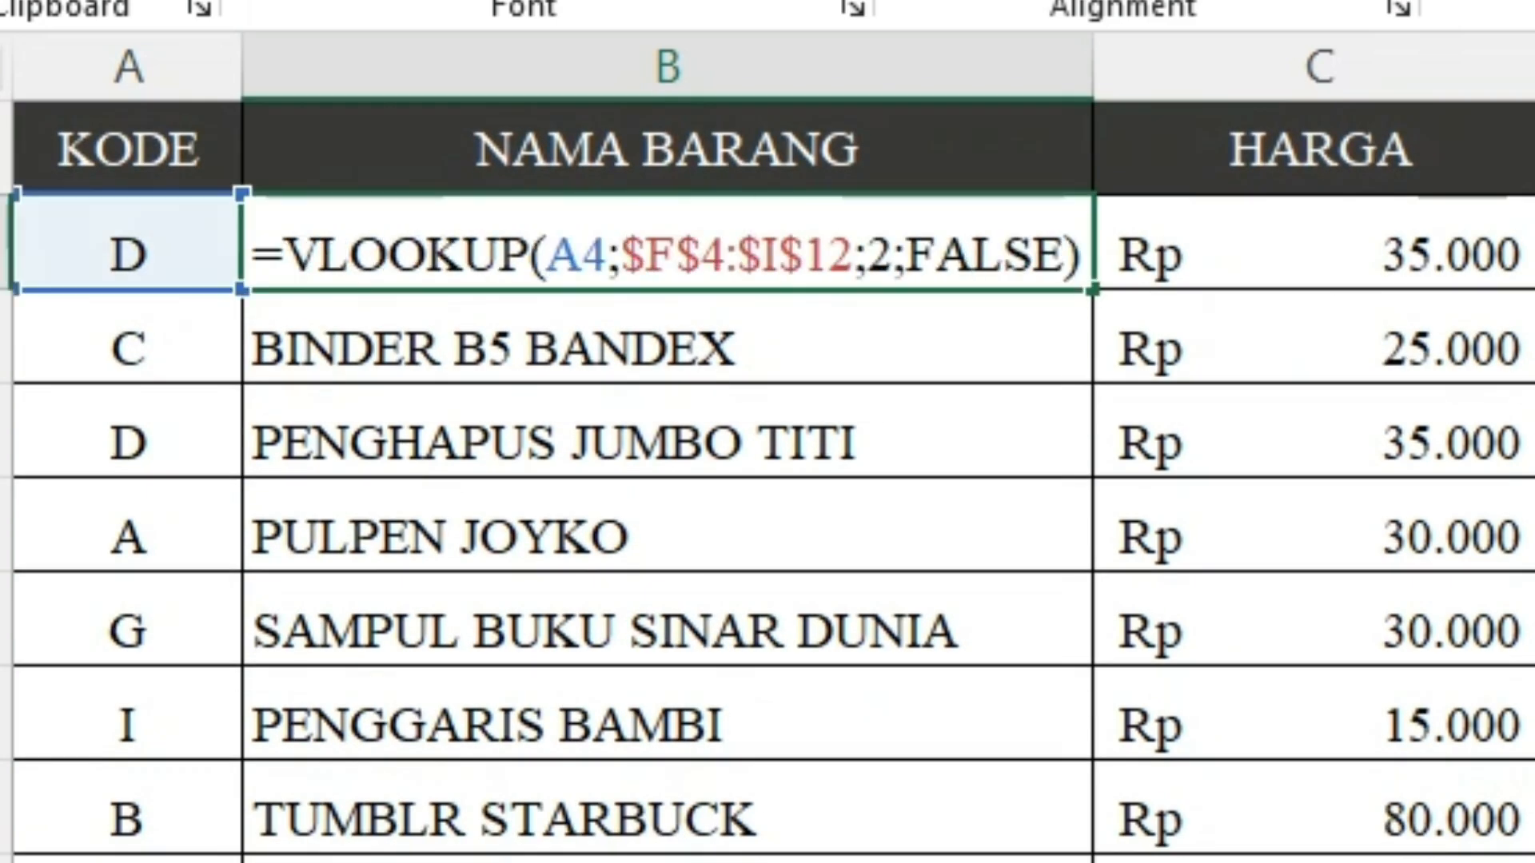
pyautogui.click(869, 254)
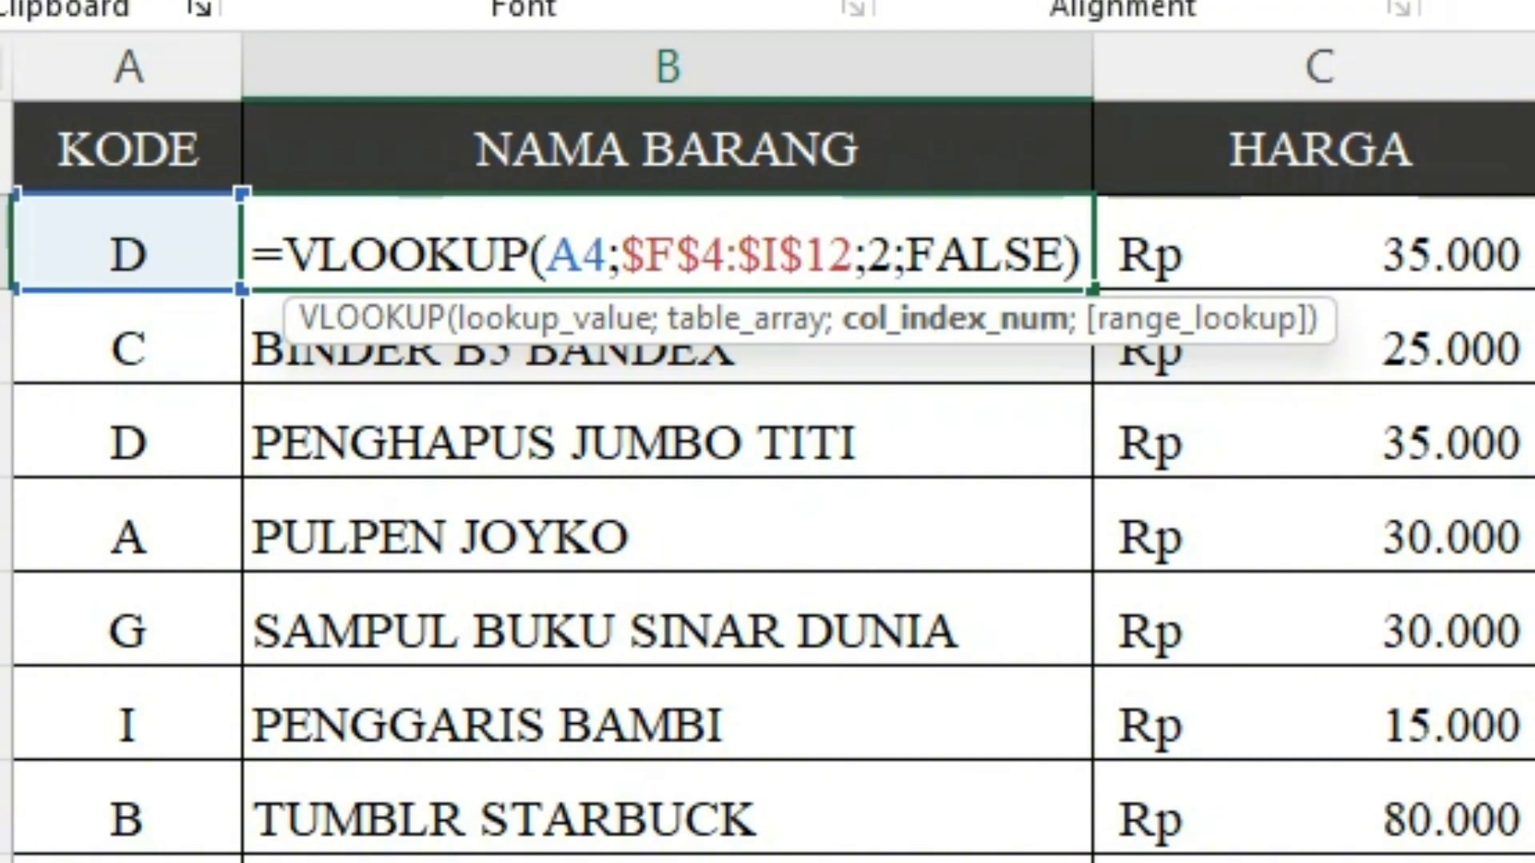
pyautogui.press('Return')
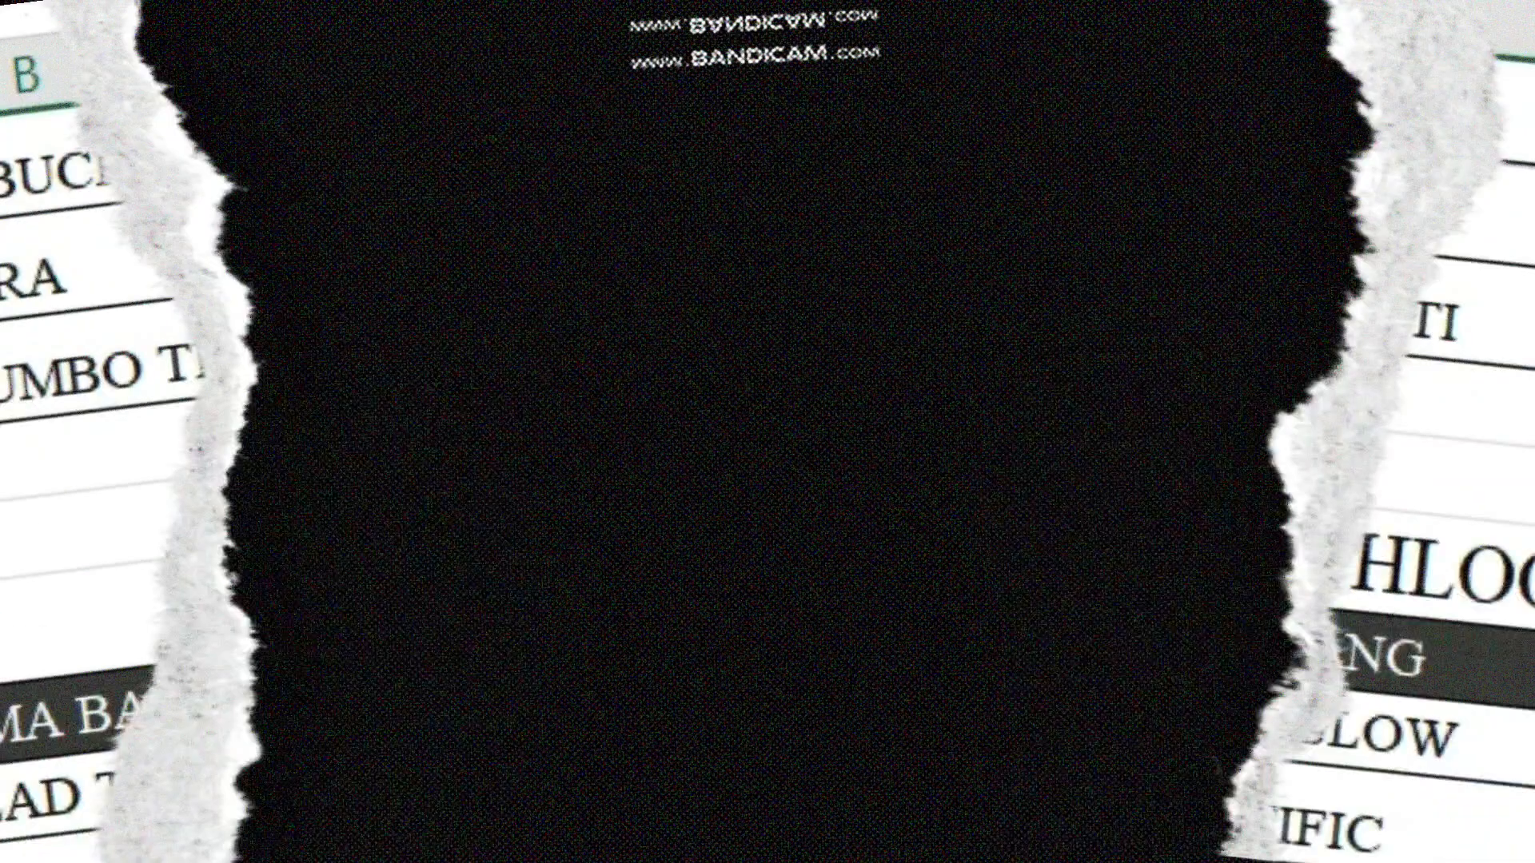